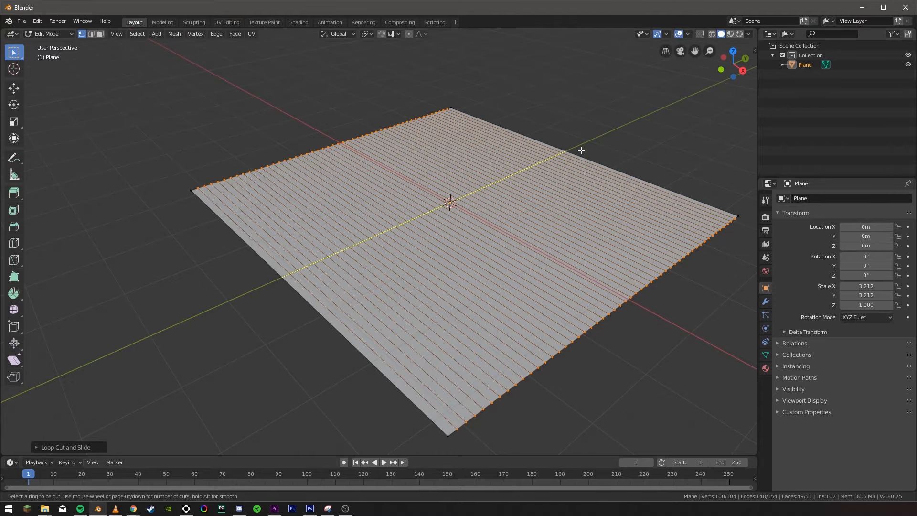
Add a second set of 50 loop cuts perpendicular to the existing ones, forming an even grid on the plane, and clear the selection.
{"action": "left_click", "coordinate": [581, 150]}
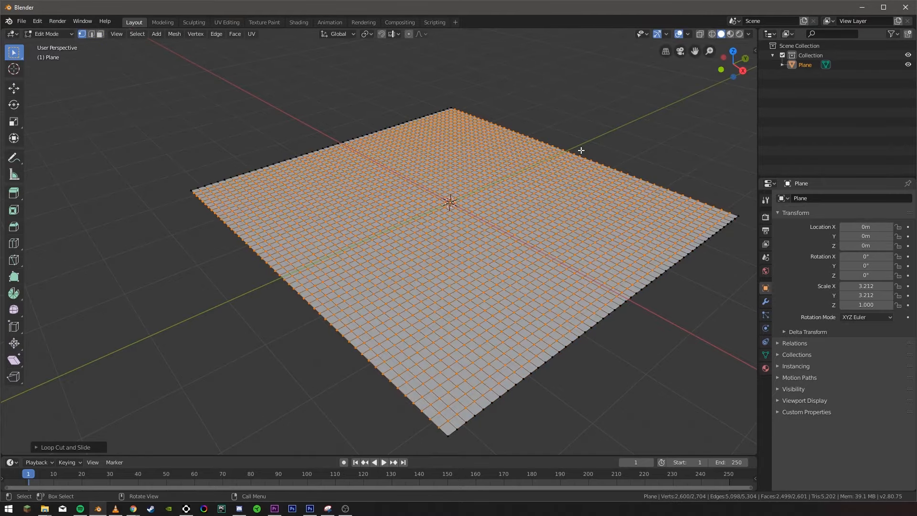
{"action": "left_click", "coordinate": [630, 155]}
{"action": "middle_click_drag", "start_coordinate": [630, 156], "coordinate": [554, 267]}
{"action": "scroll", "coordinate": [532, 319], "scroll_direction": "up", "scroll_amount": 5}
{"action": "scroll", "coordinate": [532, 320], "scroll_direction": "down", "scroll_amount": 3}
{"action": "middle_click_drag", "start_coordinate": [532, 320], "coordinate": [659, 266]}
{"action": "scroll", "coordinate": [658, 266], "scroll_direction": "down", "scroll_amount": 2}
{"action": "middle_click_drag", "start_coordinate": [563, 325], "coordinate": [713, 276]}
{"action": "scroll", "coordinate": [596, 316], "scroll_direction": "down", "scroll_amount": 2}
{"action": "left_click", "coordinate": [592, 315]}
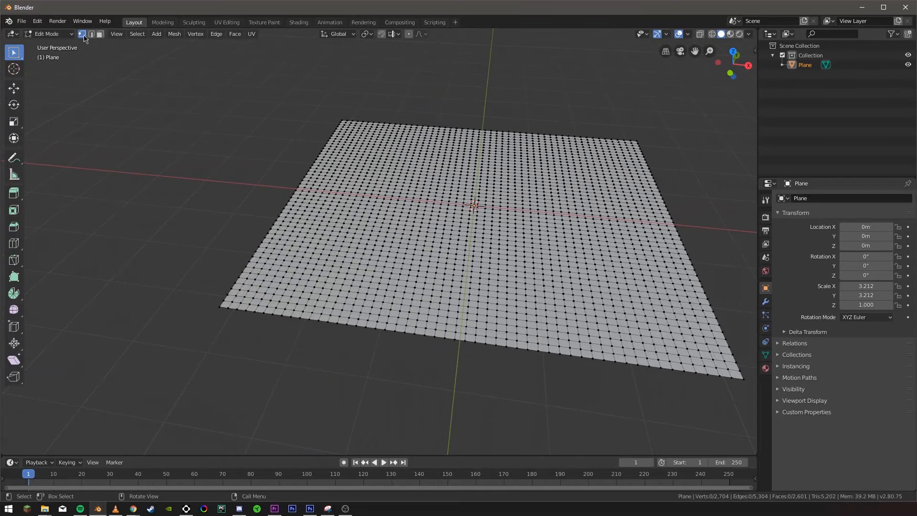
Try out the vertex, edge and face selection modes by selecting single edges and faces of the grid.
{"action": "key", "text": "2"}
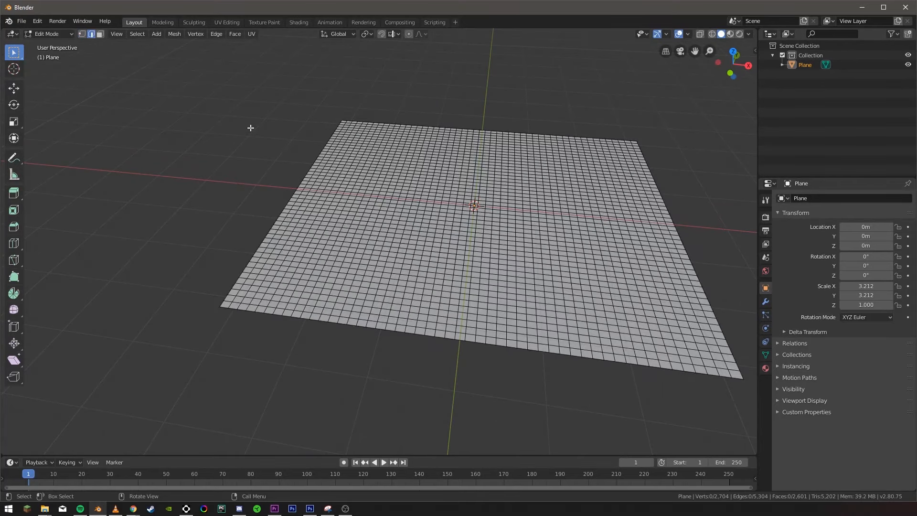
{"action": "key", "text": "3"}
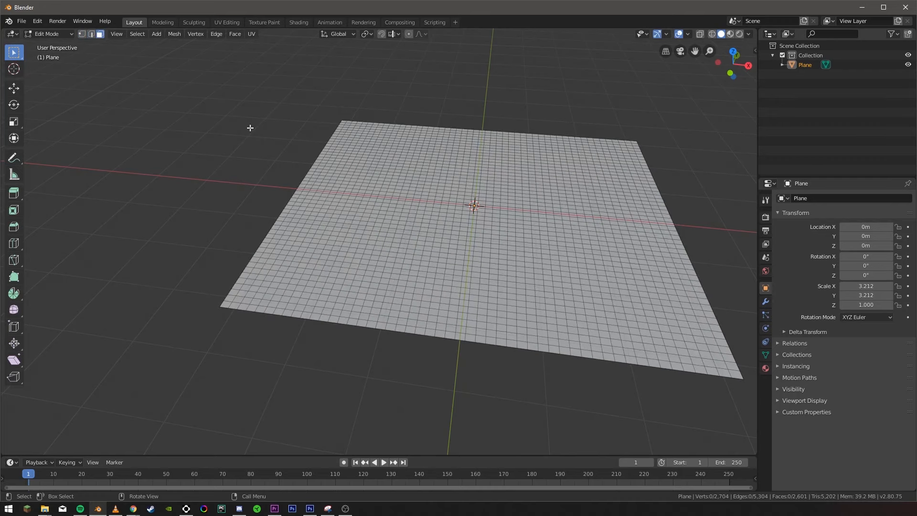
{"action": "key", "text": "1"}
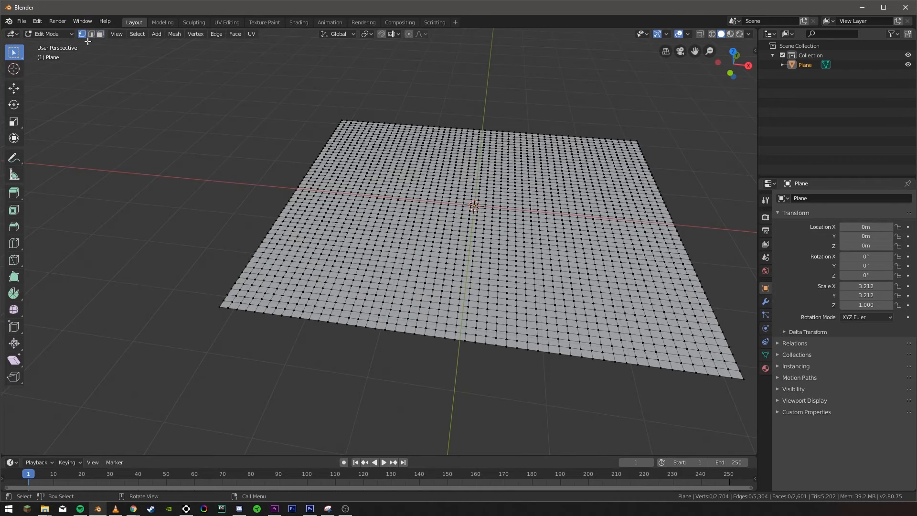
{"action": "key", "text": "2"}
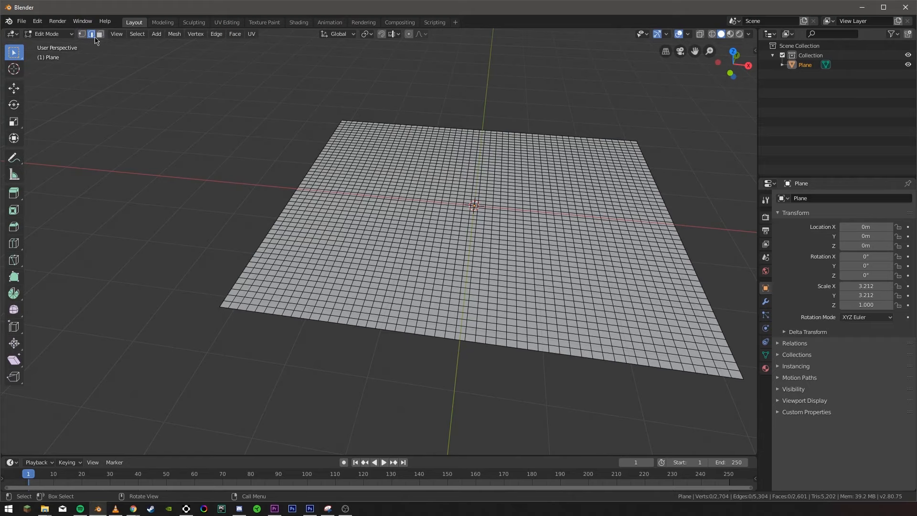
{"action": "left_click", "coordinate": [371, 321]}
{"action": "key", "text": "3"}
{"action": "left_click", "coordinate": [376, 279]}
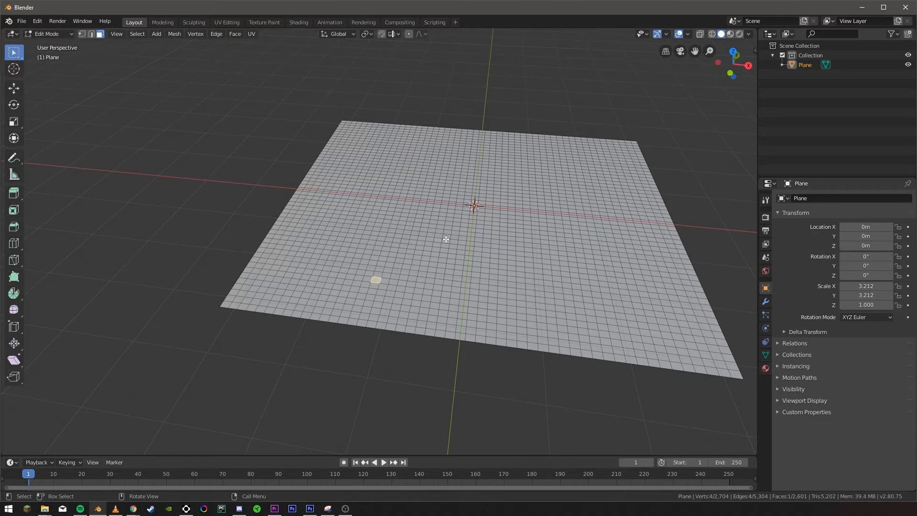
{"action": "left_click", "coordinate": [446, 240]}
{"action": "left_click", "coordinate": [309, 186]}
{"action": "left_click", "coordinate": [361, 238]}
Try selecting several scattered faces together on the grid, and undo that selection.
{"action": "left_click", "coordinate": [329, 304]}
{"action": "left_click", "coordinate": [322, 279], "text": "shift"}
{"action": "left_click", "coordinate": [391, 257], "text": "shift"}
{"action": "left_click", "coordinate": [334, 236], "text": "shift"}
{"action": "left_click", "coordinate": [366, 199], "text": "shift"}
{"action": "key", "text": "ctrl+z"}
{"action": "key", "text": "ctrl+z"}
{"action": "key", "text": "ctrl+z"}
{"action": "key", "text": "ctrl+z"}
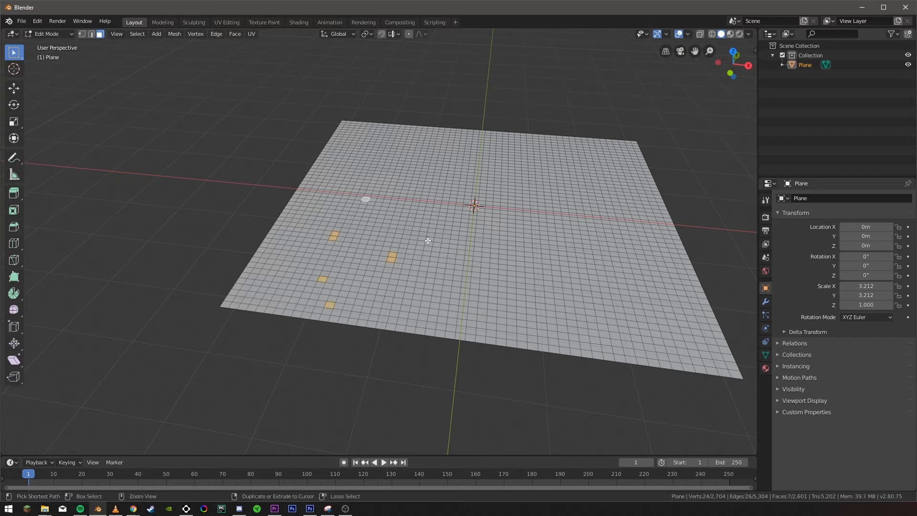
{"action": "key", "text": "ctrl+z"}
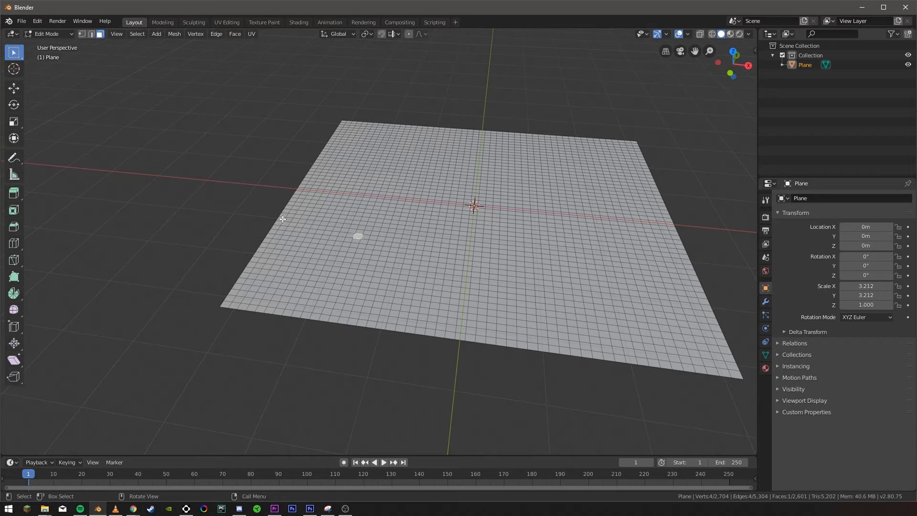
Switch to vertex selection and select about 30 scattered vertices along the negative-X side of the plane.
{"action": "left_click", "coordinate": [203, 238]}
{"action": "key", "text": "1"}
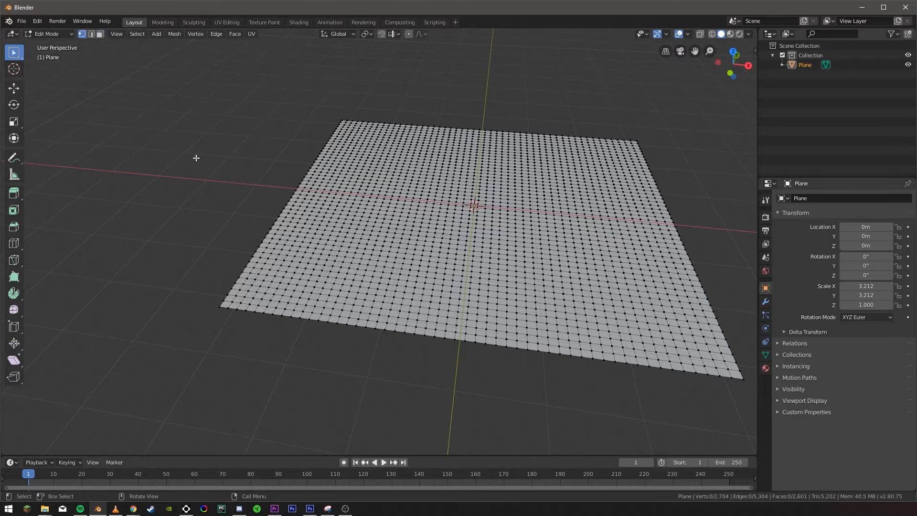
{"action": "middle_click_drag", "start_coordinate": [282, 288], "coordinate": [257, 296]}
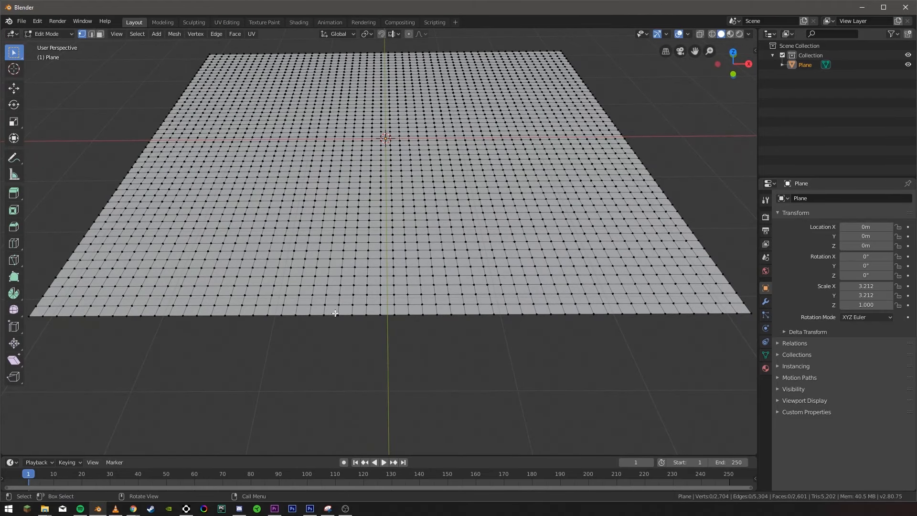
{"action": "left_click", "coordinate": [175, 303], "text": "shift"}
{"action": "left_click", "coordinate": [127, 170], "text": "shift"}
Add about 40 scattered vertices along the plane's positive-X side to the selection, leaving the middle strip unselected.
{"action": "middle_click_drag", "start_coordinate": [286, 249], "coordinate": [438, 337]}
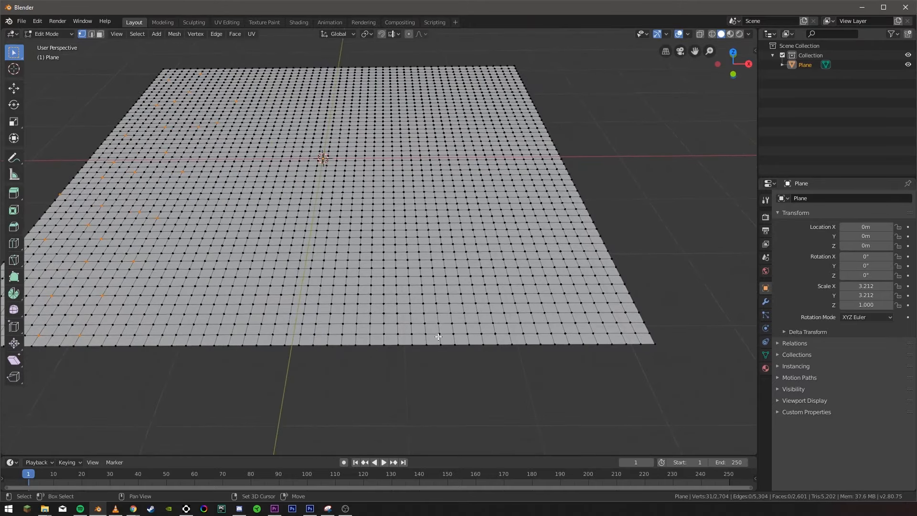
{"action": "left_click", "coordinate": [412, 333], "text": "shift"}
{"action": "left_click", "coordinate": [414, 92], "text": "shift"}
{"action": "left_click", "coordinate": [428, 86], "text": "shift"}
{"action": "middle_click_drag", "start_coordinate": [362, 205], "coordinate": [452, 232]}
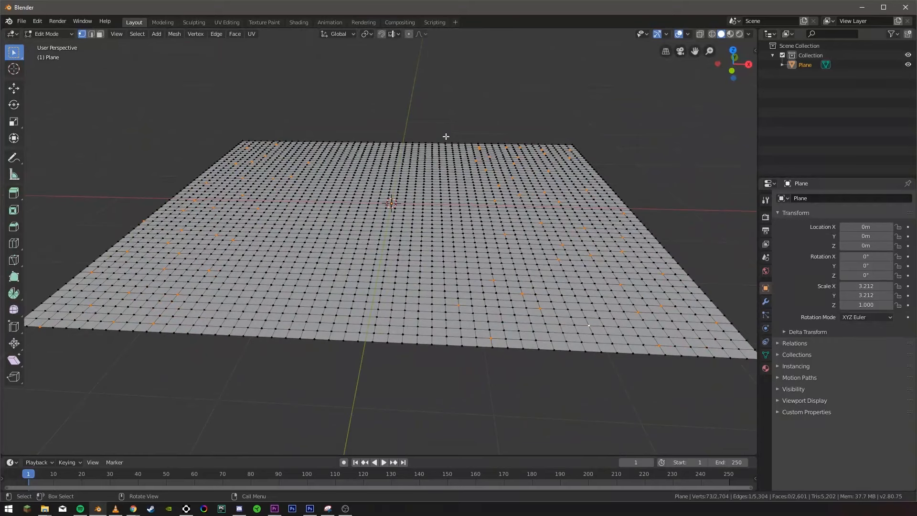
Enable proportional editing and set its falloff to Random.
{"action": "key", "text": "o"}
{"action": "left_click", "coordinate": [423, 34]}
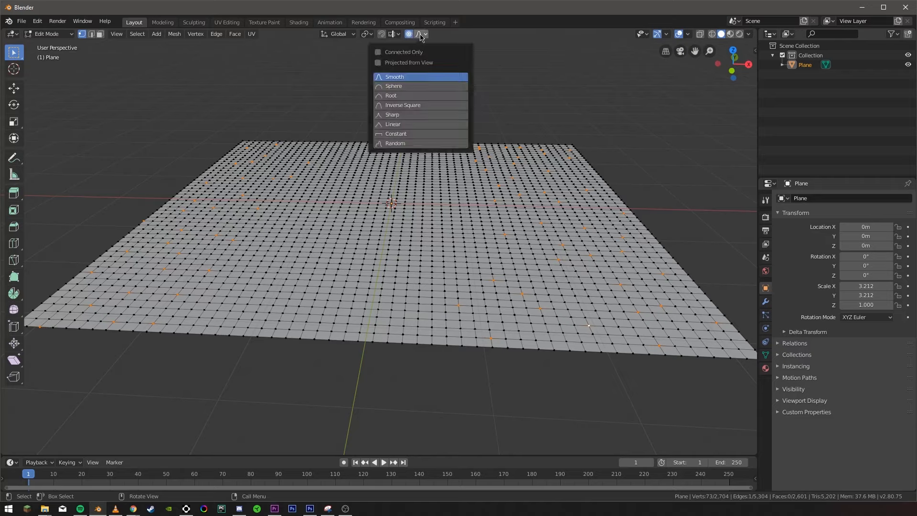
{"action": "left_click", "coordinate": [400, 143]}
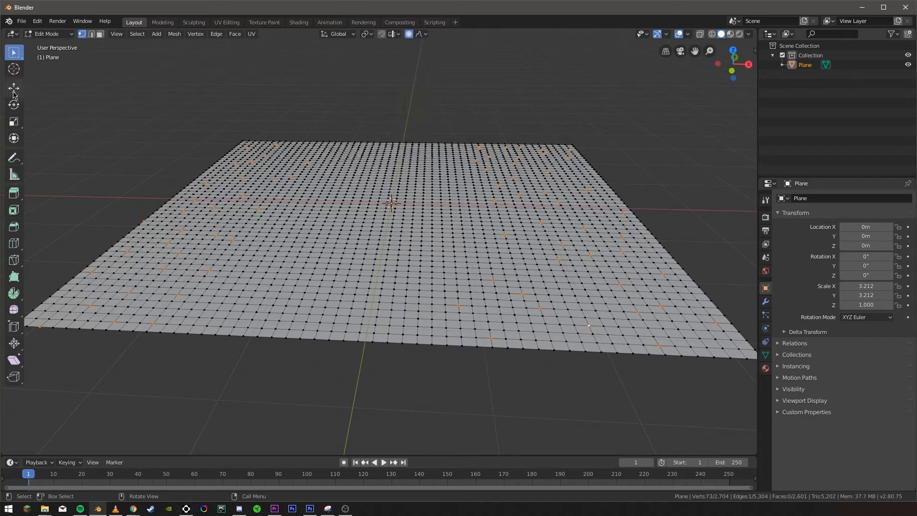
{"action": "left_click", "coordinate": [420, 37]}
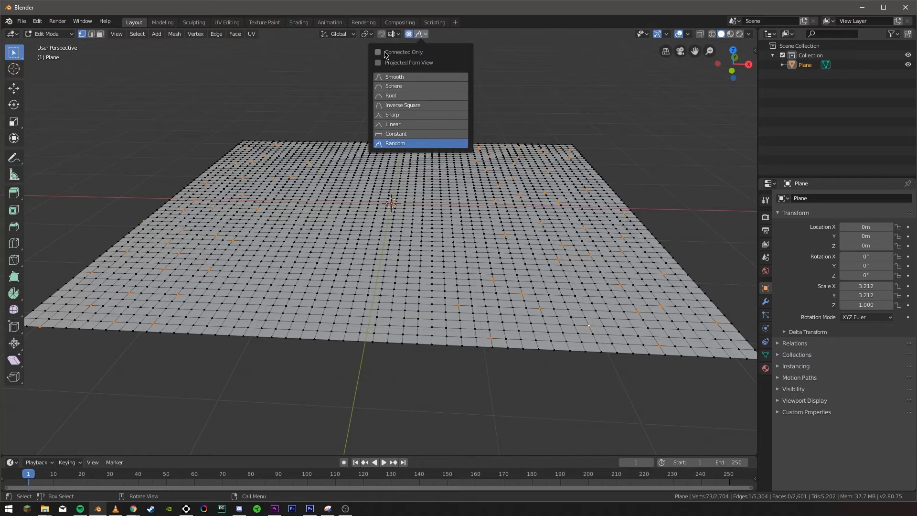
{"action": "left_click", "coordinate": [425, 36]}
Raise the selected vertices along Z with the Move tool, sizing the proportional influence to keep a flat central strip, and deselect everything.
{"action": "left_click", "coordinate": [14, 89]}
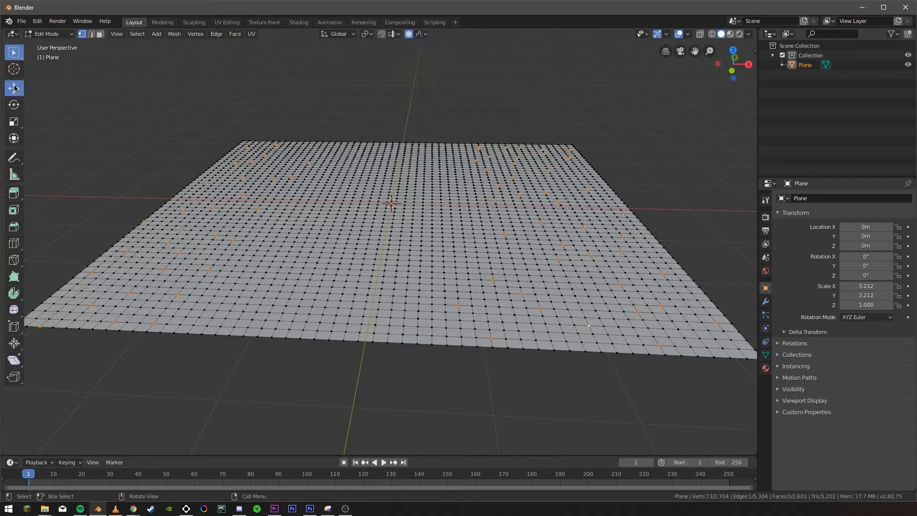
{"action": "middle_click_drag", "start_coordinate": [379, 180], "coordinate": [387, 159]}
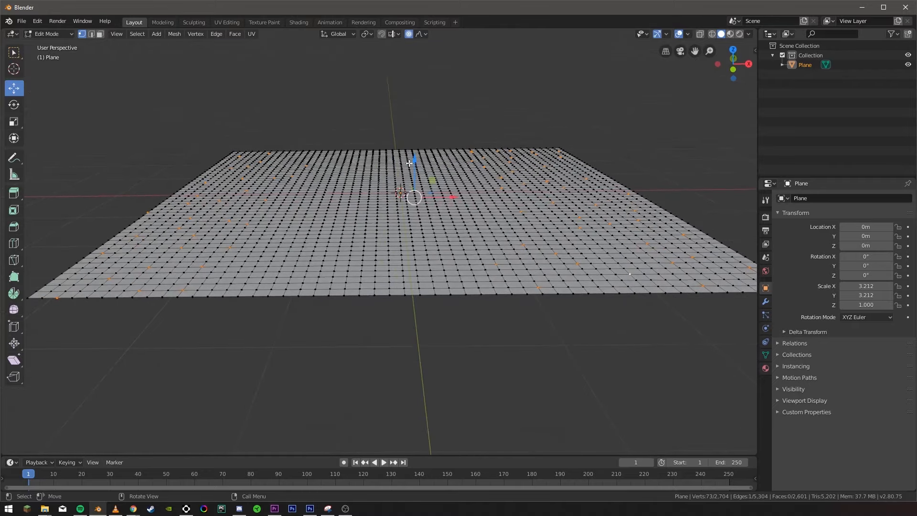
{"action": "left_click_drag", "start_coordinate": [411, 165], "coordinate": [455, 128]}
{"action": "scroll", "coordinate": [436, 119], "scroll_direction": "down", "scroll_amount": 10}
{"action": "scroll", "coordinate": [436, 120], "scroll_direction": "up", "scroll_amount": 12}
{"action": "scroll", "coordinate": [436, 119], "scroll_direction": "up", "scroll_amount": 8}
{"action": "scroll", "coordinate": [439, 120], "scroll_direction": "down", "scroll_amount": 4}
{"action": "scroll", "coordinate": [452, 125], "scroll_direction": "up", "scroll_amount": 1}
{"action": "scroll", "coordinate": [454, 133], "scroll_direction": "down", "scroll_amount": 6}
{"action": "key", "text": "alt+a"}
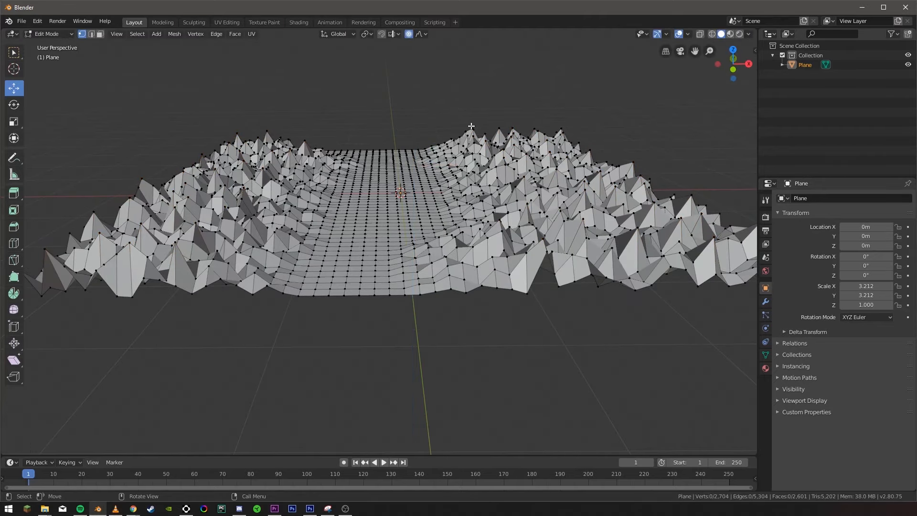
Restore the scattered vertex selection, raise the peaks further along Z, and clear the selection.
{"action": "middle_click_drag", "start_coordinate": [454, 129], "coordinate": [443, 108]}
{"action": "middle_click_drag", "start_coordinate": [424, 188], "coordinate": [498, 158], "text": "shift"}
{"action": "key", "text": "ctrl+z"}
{"action": "key", "text": "KP_Decimal"}
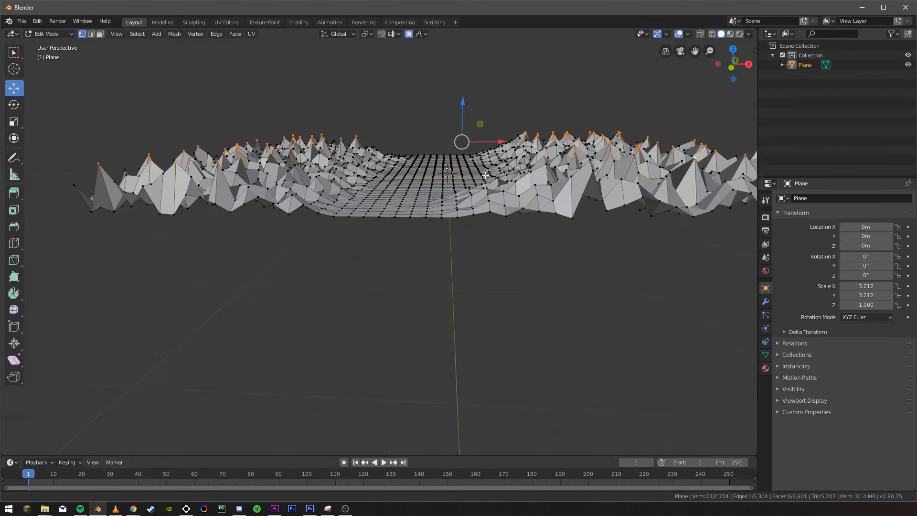
{"action": "left_click_drag", "start_coordinate": [409, 159], "coordinate": [415, 133]}
{"action": "key", "text": "alt+a"}
Adjust single vertices along Z on the positive-X ridge, lowering one beside the flat strip and raising a peak nearer the front.
{"action": "middle_click_drag", "start_coordinate": [421, 105], "coordinate": [486, 154]}
{"action": "left_click", "coordinate": [487, 154]}
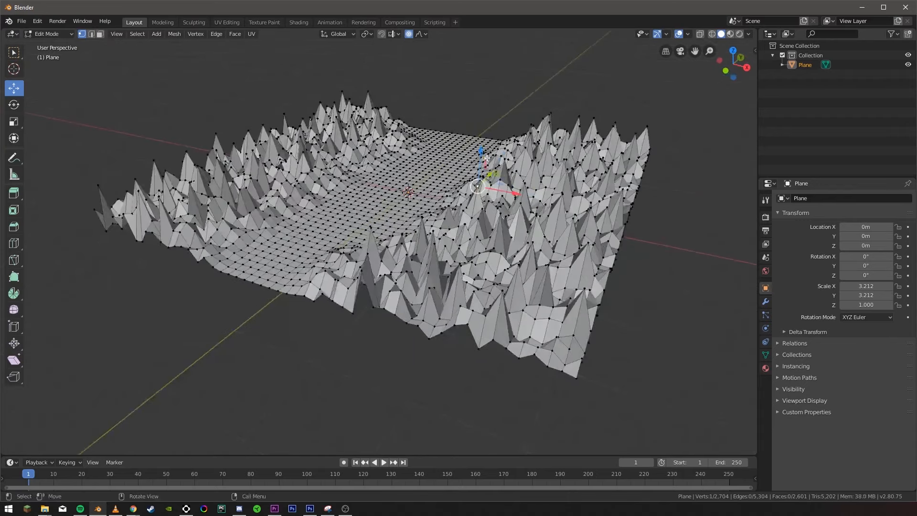
{"action": "key", "text": "g"}
{"action": "key", "text": "z"}
{"action": "left_click", "coordinate": [482, 186]}
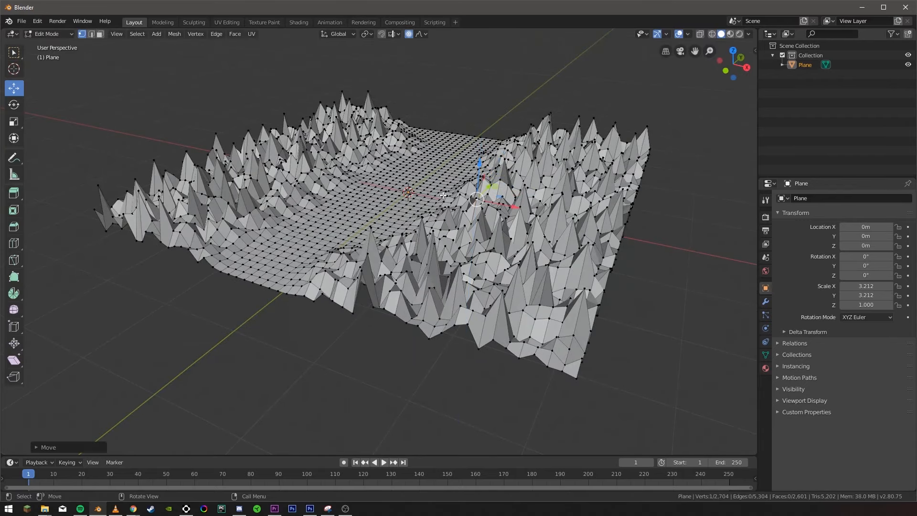
{"action": "scroll", "coordinate": [397, 243], "scroll_direction": "up", "scroll_amount": 5}
{"action": "left_click", "coordinate": [396, 243]}
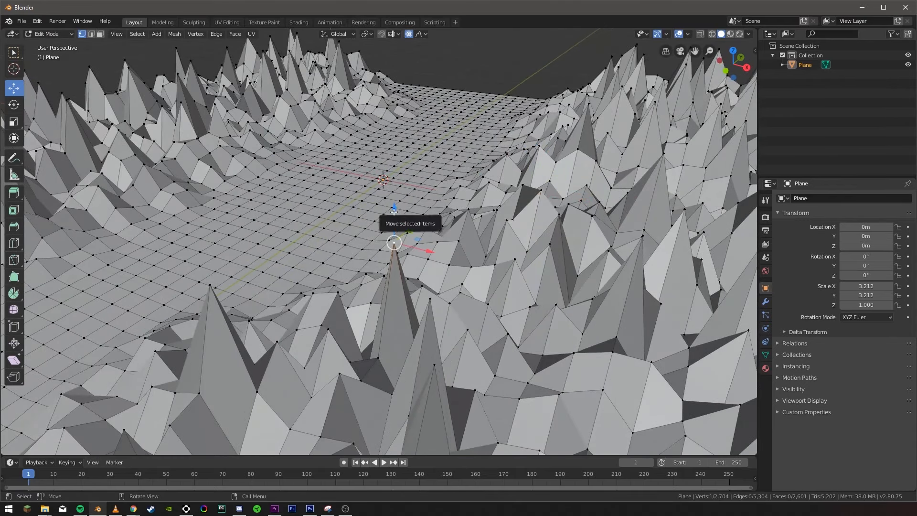
{"action": "left_click_drag", "start_coordinate": [392, 219], "coordinate": [394, 198]}
Raise three individual peaks on the negative-X ridge slightly along Z, and clear the selection.
{"action": "scroll", "coordinate": [394, 276], "scroll_direction": "down", "scroll_amount": 5}
{"action": "middle_click_drag", "start_coordinate": [394, 275], "coordinate": [444, 308]}
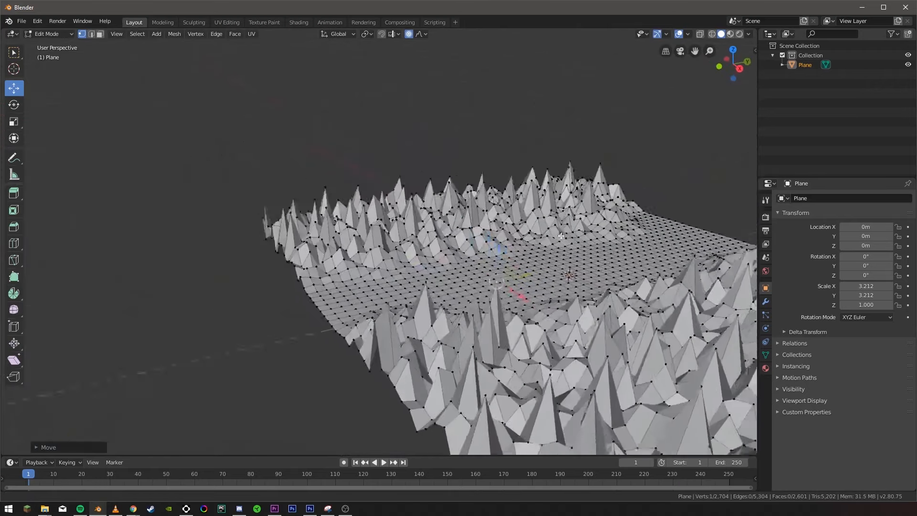
{"action": "scroll", "coordinate": [430, 287], "scroll_direction": "up", "scroll_amount": 6}
{"action": "left_click", "coordinate": [324, 145]}
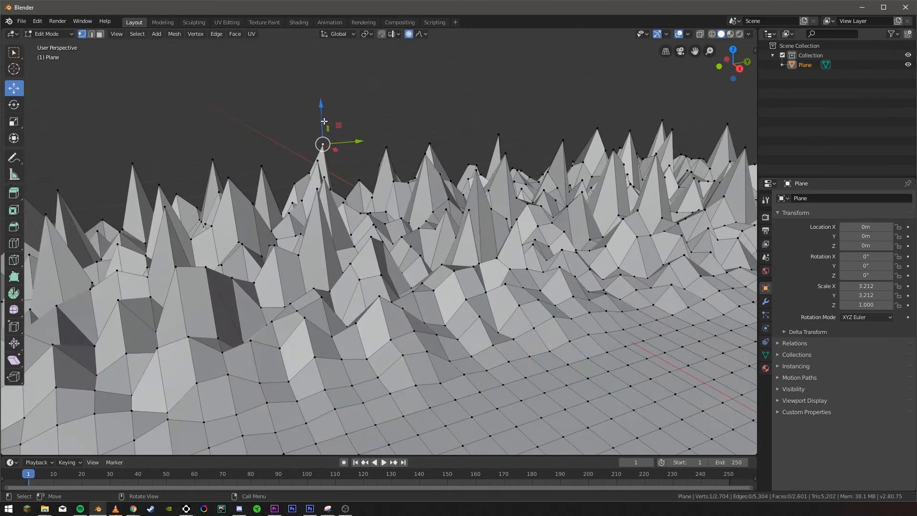
{"action": "left_click_drag", "start_coordinate": [321, 110], "coordinate": [320, 91]}
{"action": "left_click", "coordinate": [500, 132]}
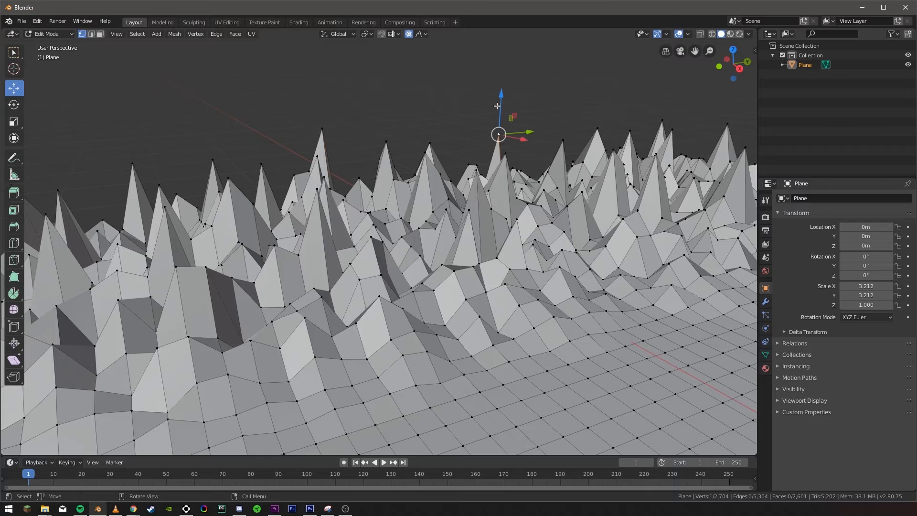
{"action": "left_click_drag", "start_coordinate": [501, 107], "coordinate": [540, 95]}
{"action": "left_click", "coordinate": [678, 130]}
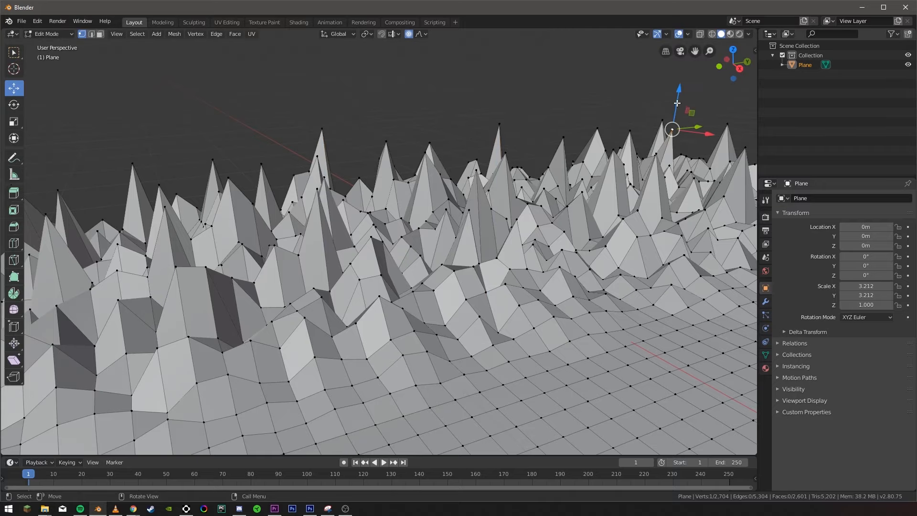
{"action": "left_click_drag", "start_coordinate": [676, 104], "coordinate": [678, 95]}
{"action": "left_click", "coordinate": [476, 109]}
Examine the shape of the mountain valley terrain from several angles and distances.
{"action": "middle_click_drag", "start_coordinate": [512, 113], "coordinate": [580, 131]}
{"action": "scroll", "coordinate": [497, 134], "scroll_direction": "down", "scroll_amount": 4}
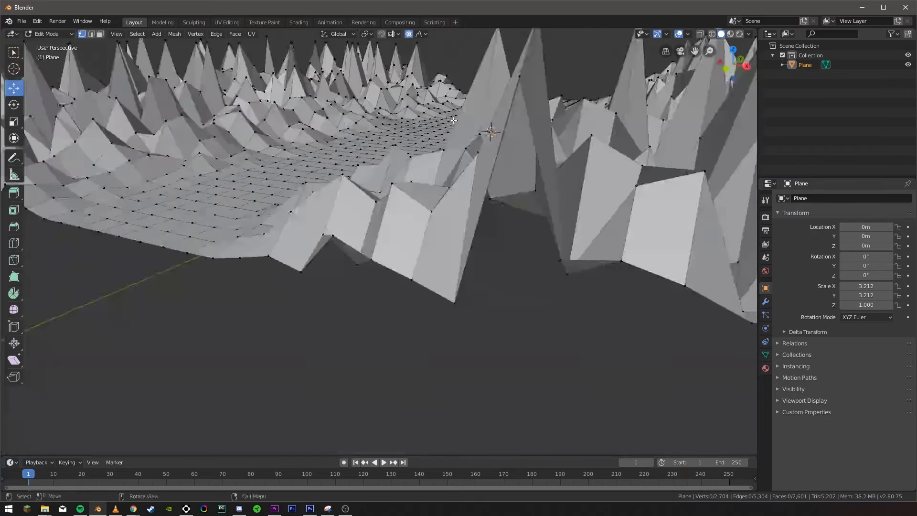
{"action": "scroll", "coordinate": [503, 141], "scroll_direction": "down", "scroll_amount": 5}
{"action": "middle_click_drag", "start_coordinate": [444, 136], "coordinate": [481, 296]}
{"action": "scroll", "coordinate": [487, 220], "scroll_direction": "up", "scroll_amount": 4}
{"action": "scroll", "coordinate": [487, 221], "scroll_direction": "down", "scroll_amount": 2}
{"action": "scroll", "coordinate": [482, 296], "scroll_direction": "down", "scroll_amount": 4}
{"action": "scroll", "coordinate": [596, 200], "scroll_direction": "up", "scroll_amount": 4}
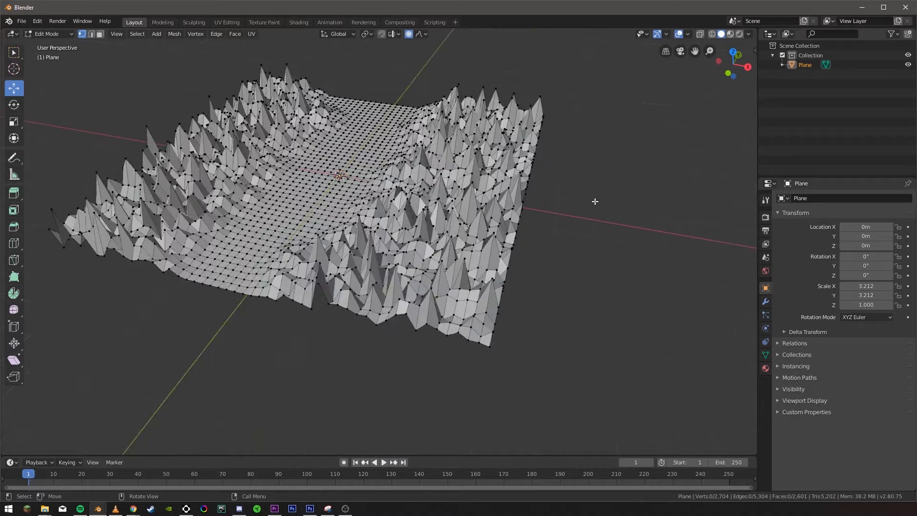
{"action": "middle_click_drag", "start_coordinate": [596, 200], "coordinate": [442, 200]}
{"action": "scroll", "coordinate": [496, 235], "scroll_direction": "up", "scroll_amount": 2}
Return to Object Mode, move the terrain about 0.31 m along the global X axis, and deselect it.
{"action": "key", "text": "Tab"}
{"action": "scroll", "coordinate": [500, 186], "scroll_direction": "up", "scroll_amount": 2}
{"action": "scroll", "coordinate": [441, 201], "scroll_direction": "down", "scroll_amount": 2}
{"action": "key", "text": "g"}
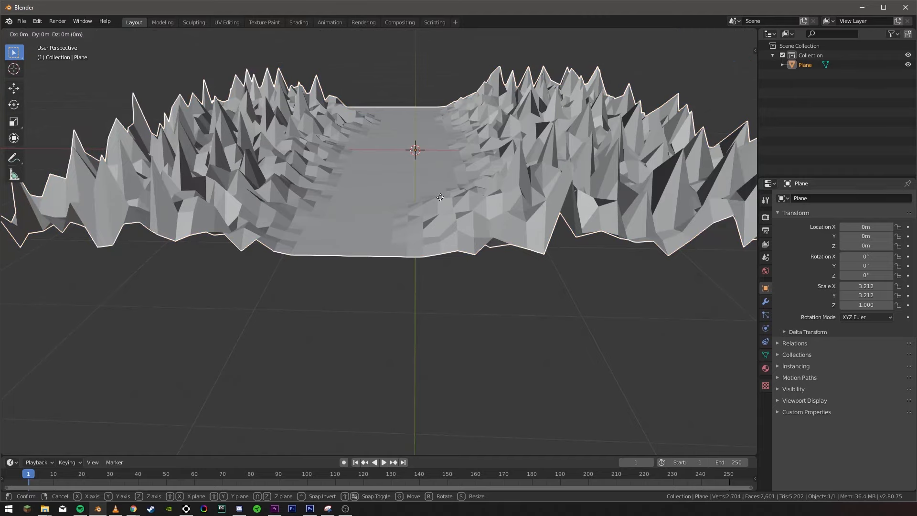
{"action": "key", "text": "x"}
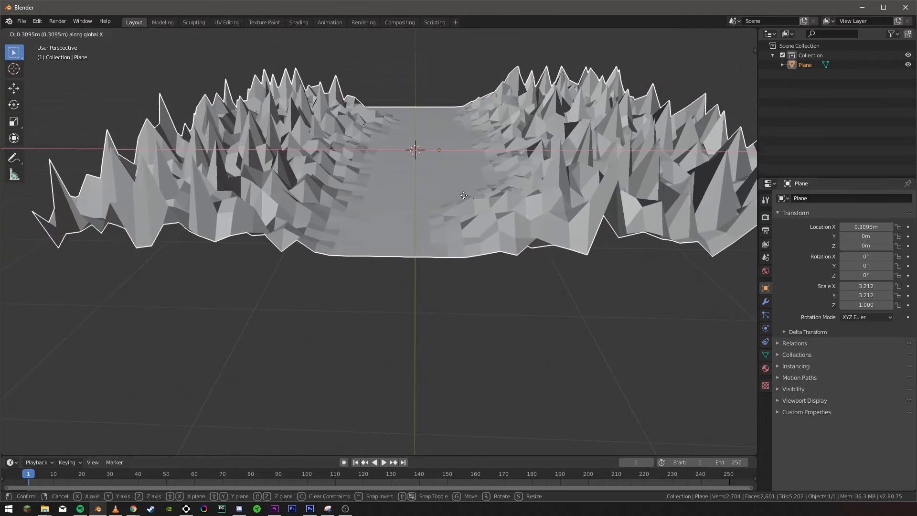
{"action": "left_click", "coordinate": [463, 195]}
{"action": "middle_click_drag", "start_coordinate": [462, 195], "coordinate": [455, 229]}
{"action": "left_click", "coordinate": [416, 92]}
Add a Wireframe modifier to the terrain plane.
{"action": "left_click", "coordinate": [766, 302]}
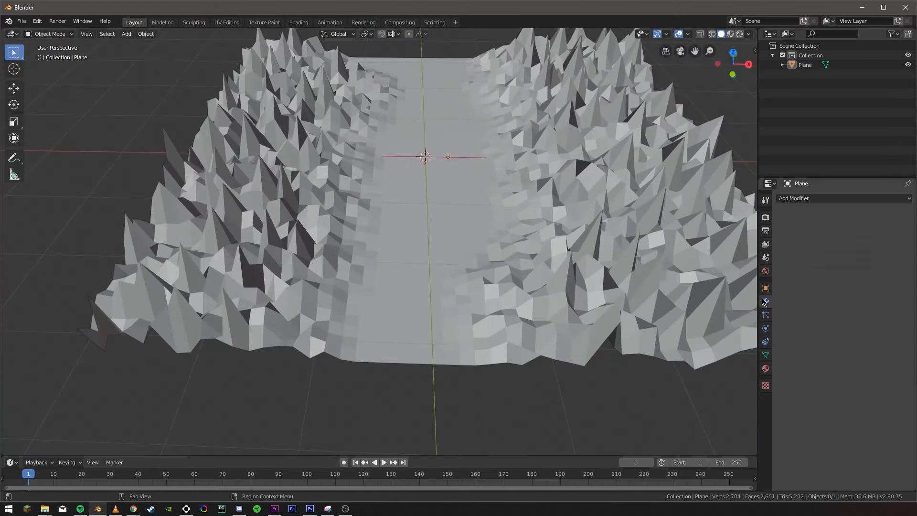
{"action": "left_click", "coordinate": [820, 197]}
{"action": "left_click", "coordinate": [796, 198]}
{"action": "left_click", "coordinate": [719, 377]}
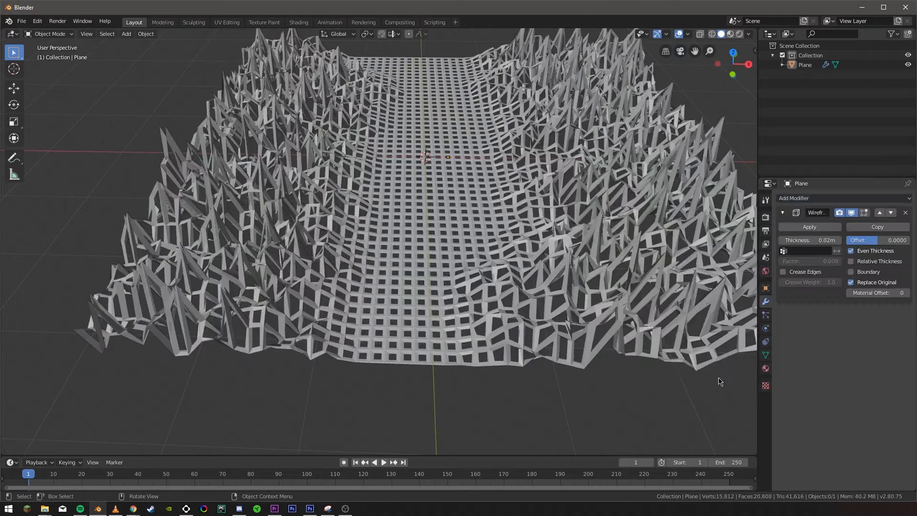
Turn off Replace Original in the Wireframe modifier to keep the terrain's solid faces.
{"action": "middle_click_drag", "start_coordinate": [630, 286], "coordinate": [573, 266]}
{"action": "left_click", "coordinate": [850, 282]}
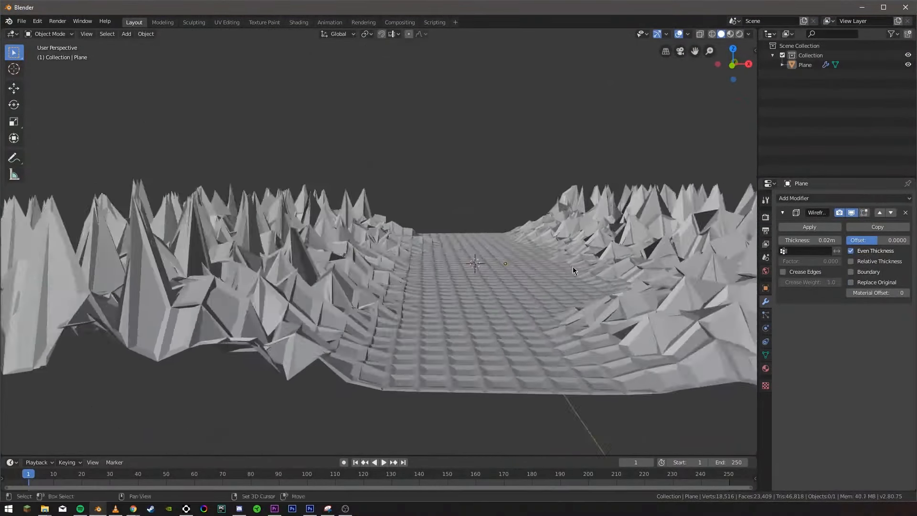
{"action": "middle_click_drag", "start_coordinate": [478, 346], "coordinate": [592, 316]}
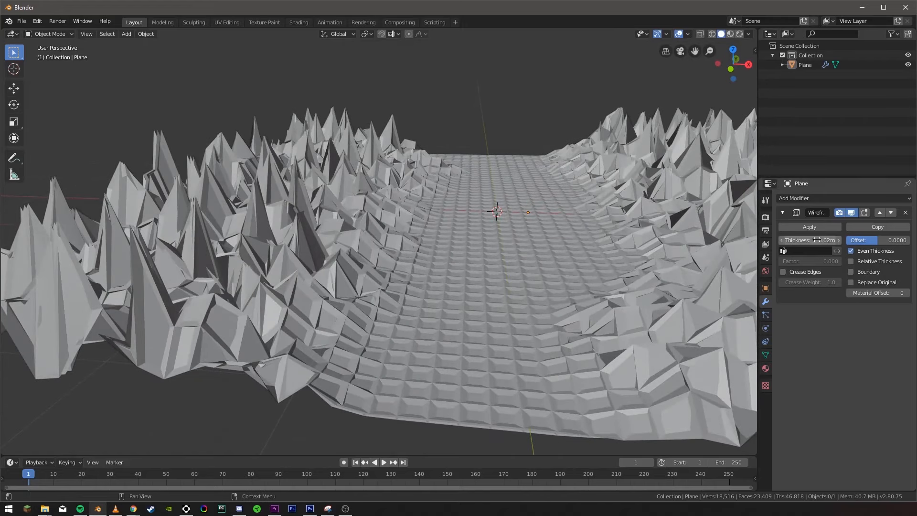
Set the Wireframe modifier's thickness to 0.003 m.
{"action": "mouse_move", "coordinate": [812, 241]}
{"action": "left_mouse_down"}
{"action": "mouse_move", "coordinate": [788, 240]}
{"action": "mouse_move", "coordinate": [817, 240]}
{"action": "left_mouse_up"}
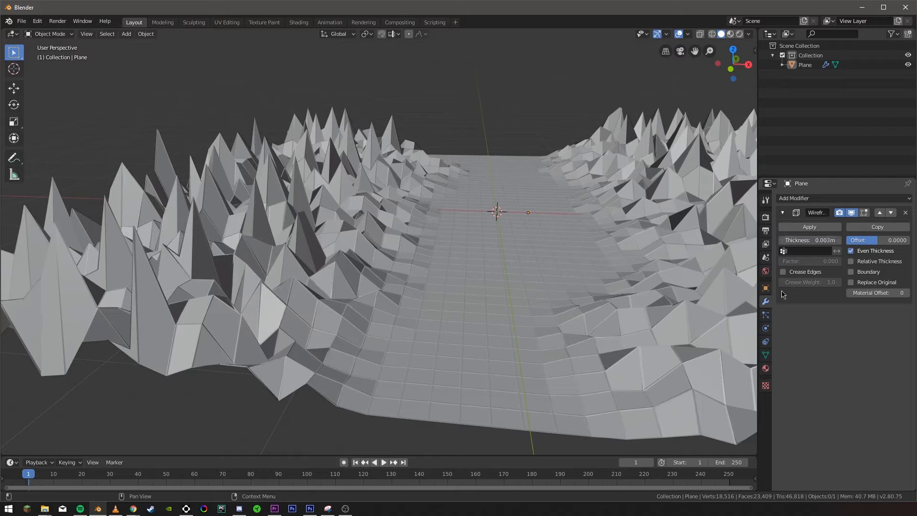
Add two material slots to the terrain and create a new material in each.
{"action": "left_click", "coordinate": [765, 368]}
{"action": "left_click", "coordinate": [908, 200]}
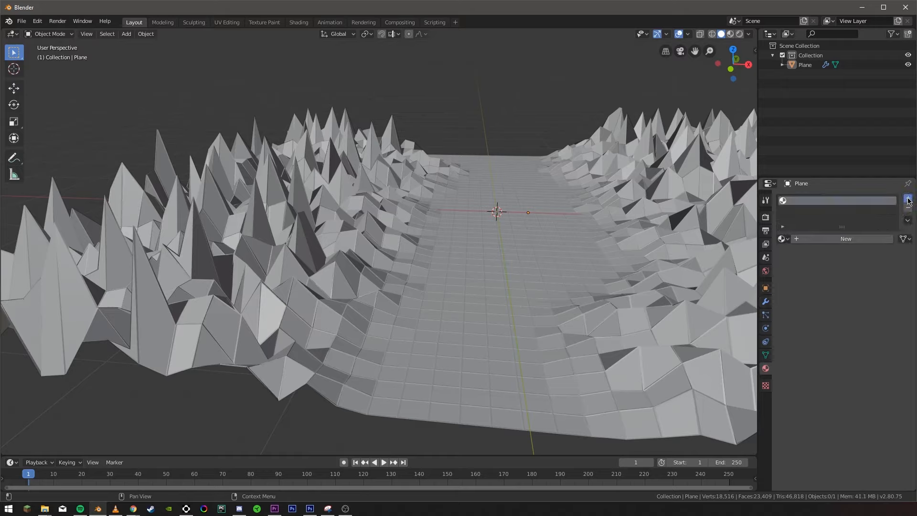
{"action": "left_click", "coordinate": [848, 258]}
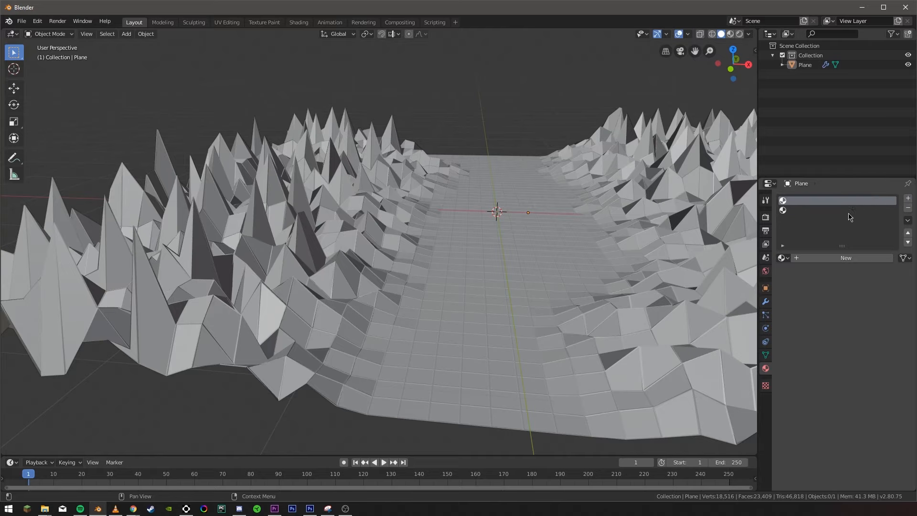
{"action": "left_click", "coordinate": [817, 258]}
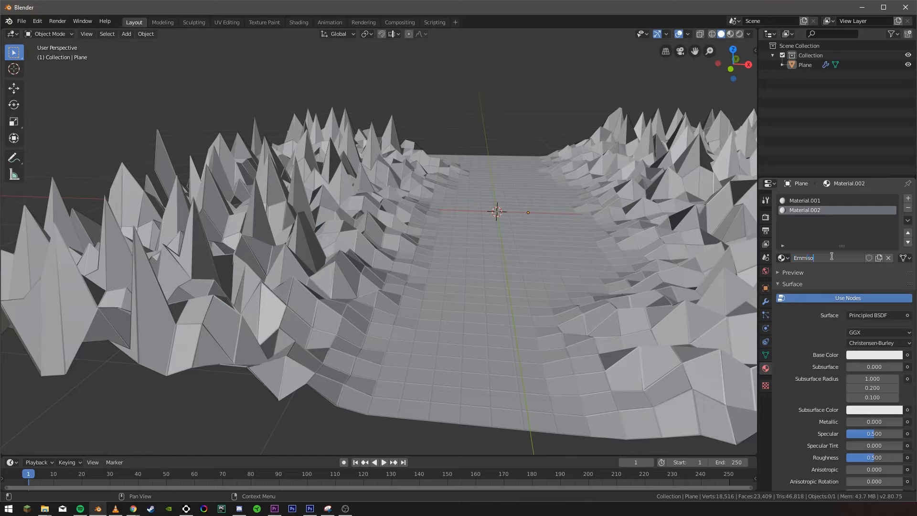
Name the second material "Emmision" and the first material "Base".
{"action": "left_click", "coordinate": [832, 256]}
{"action": "type", "text": "Emmision"}
{"action": "key", "text": "Return"}
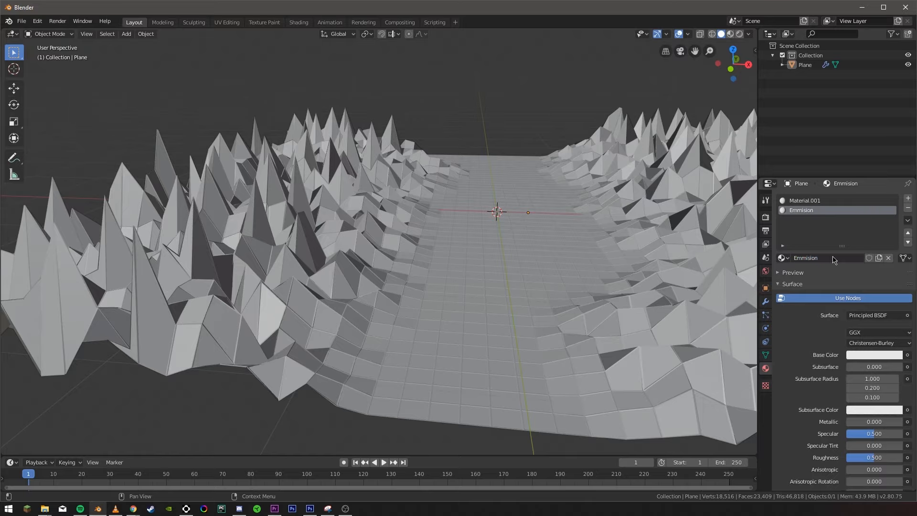
{"action": "left_click", "coordinate": [814, 201]}
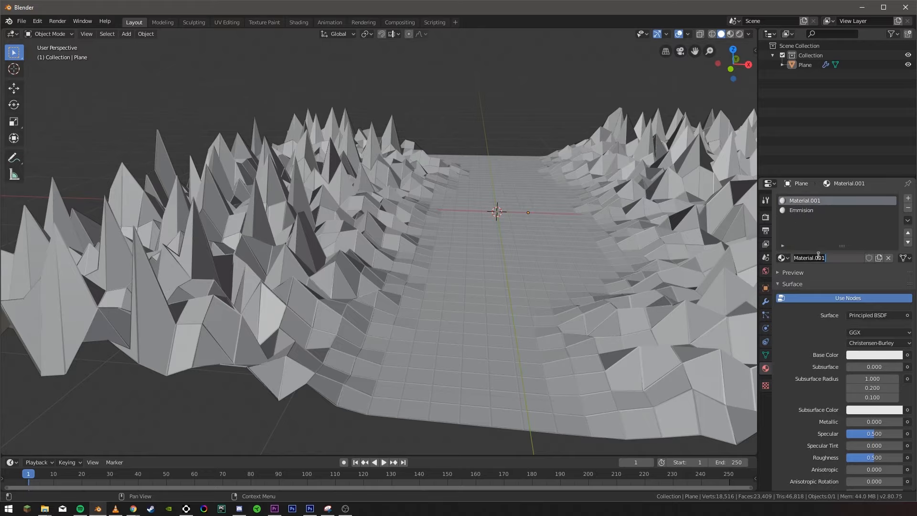
{"action": "left_click", "coordinate": [813, 260]}
{"action": "type", "text": "Base"}
{"action": "key", "text": "Return"}
Switch the viewport to material preview and set the Base material to a black base color, Metallic 1.000 and Roughness 0.000.
{"action": "middle_click_drag", "start_coordinate": [463, 274], "coordinate": [345, 321]}
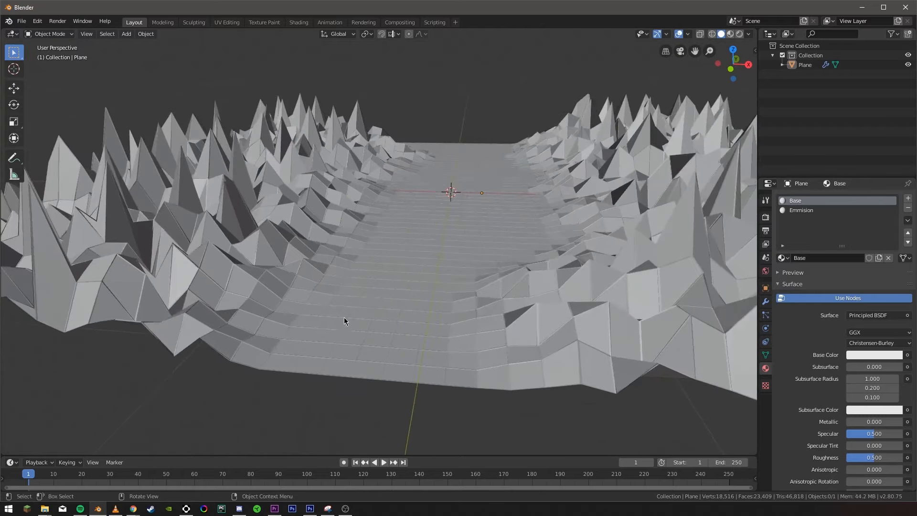
{"action": "left_click", "coordinate": [730, 34]}
{"action": "middle_click_drag", "start_coordinate": [574, 197], "coordinate": [543, 272]}
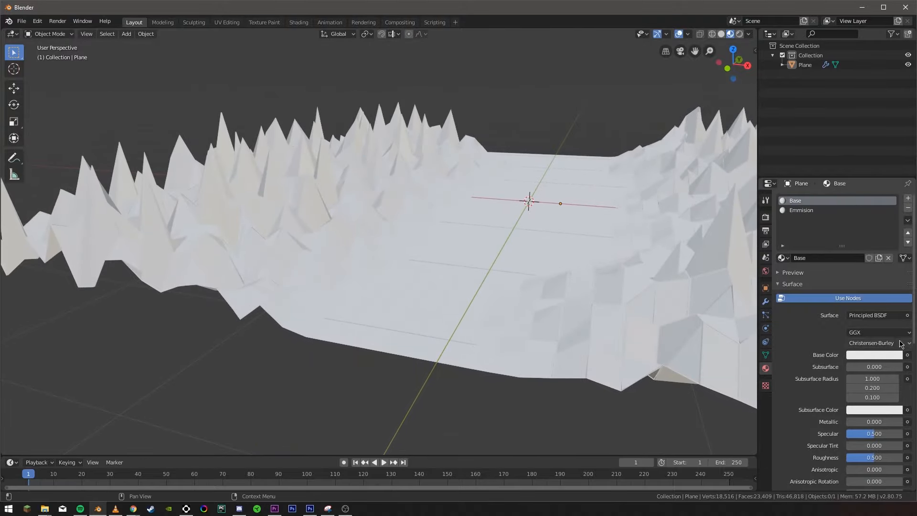
{"action": "left_click", "coordinate": [878, 356]}
{"action": "left_click_drag", "start_coordinate": [895, 252], "coordinate": [895, 287]}
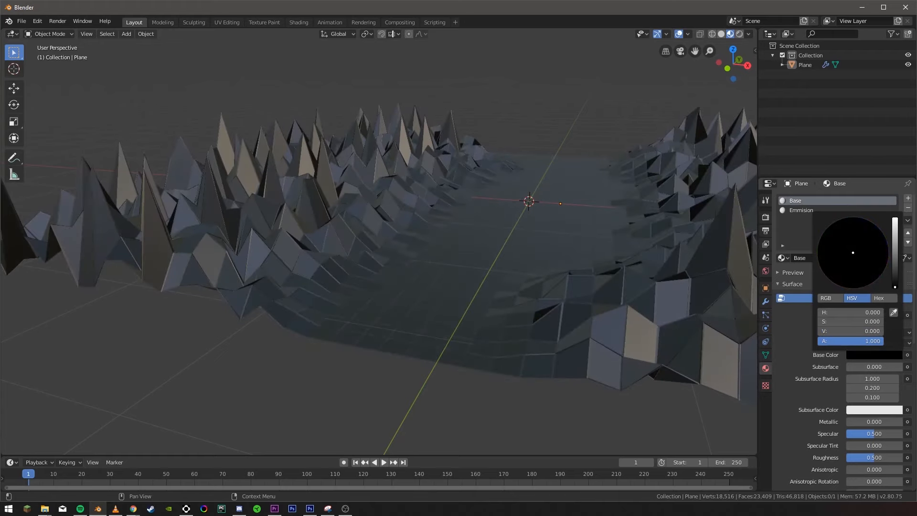
{"action": "middle_click_drag", "start_coordinate": [586, 286], "coordinate": [554, 280]}
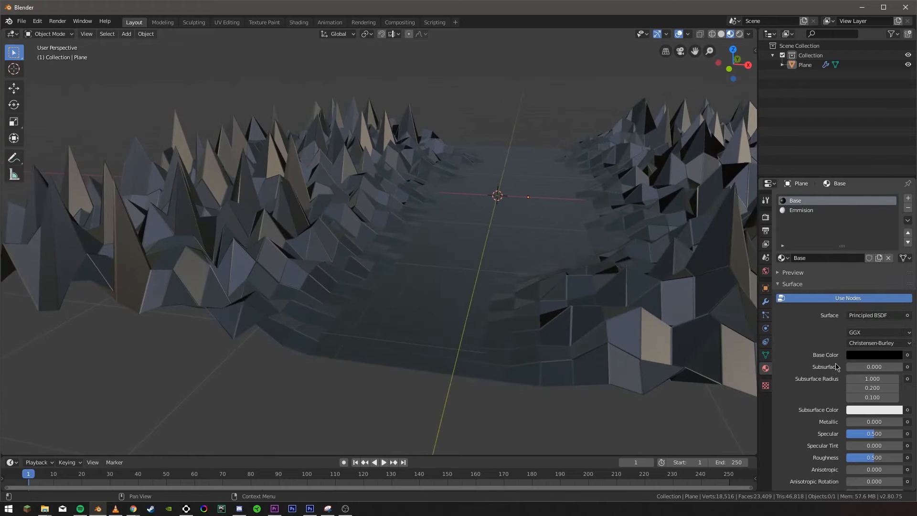
{"action": "left_click_drag", "start_coordinate": [868, 424], "coordinate": [901, 424]}
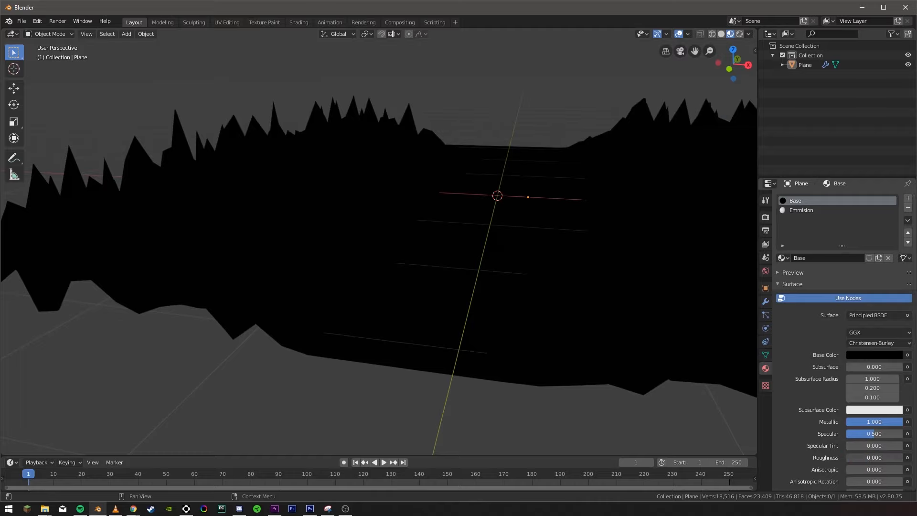
Switch to rendered shading and give the Emmision material an Emission surface with a pinkish-red color and strength 2.000.
{"action": "left_click", "coordinate": [807, 211]}
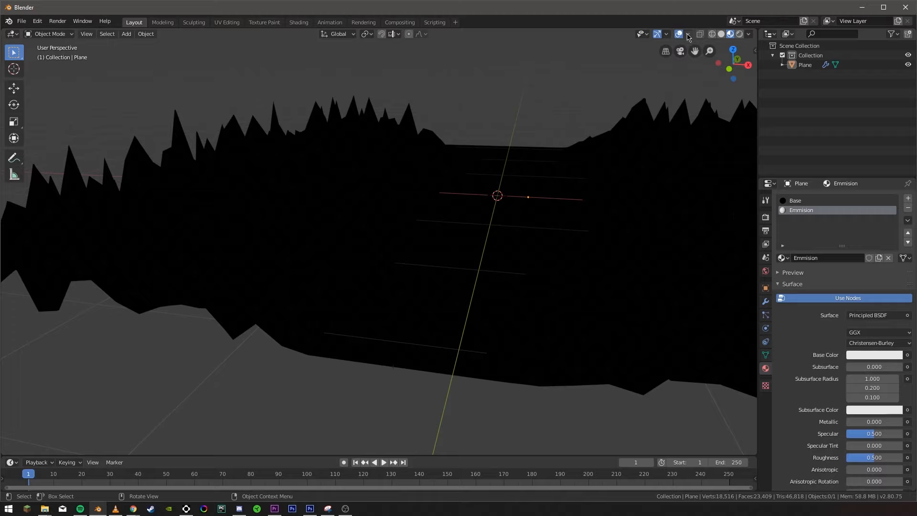
{"action": "left_click", "coordinate": [740, 34]}
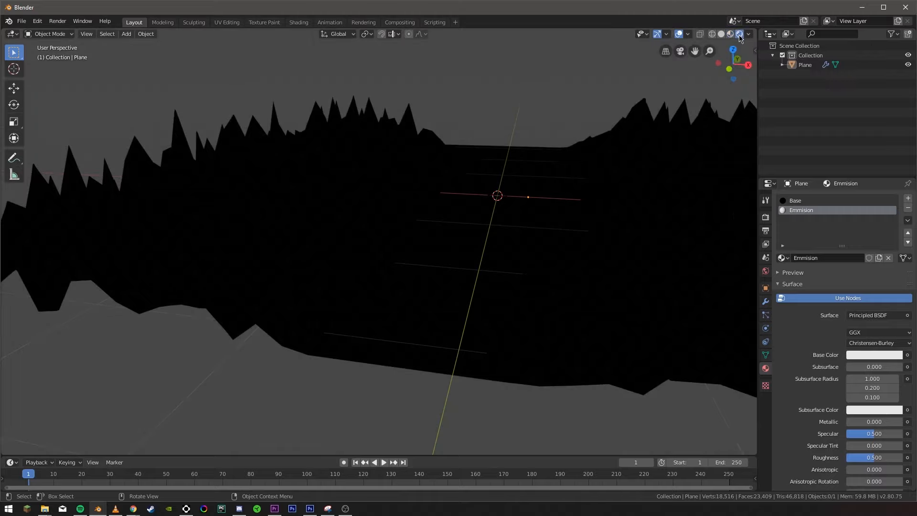
{"action": "middle_click_drag", "start_coordinate": [623, 138], "coordinate": [588, 143], "text": "shift"}
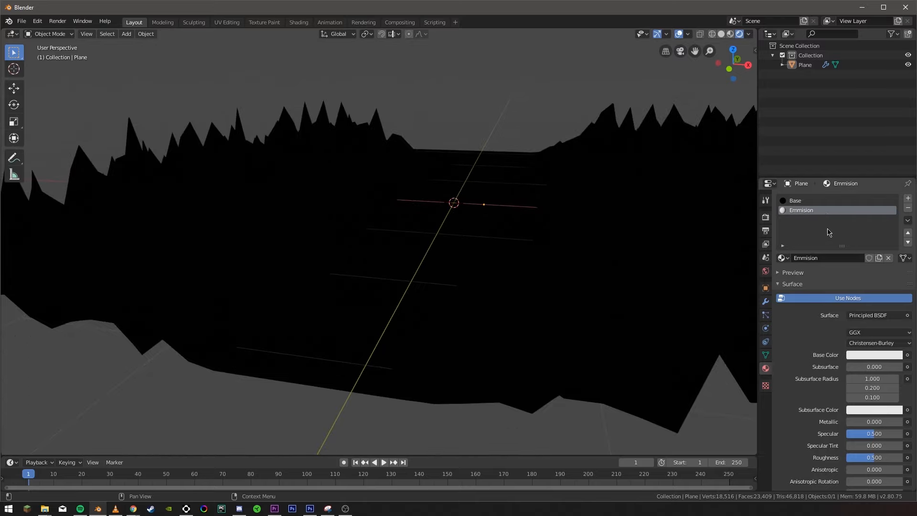
{"action": "left_click", "coordinate": [877, 316]}
{"action": "left_click", "coordinate": [831, 126]}
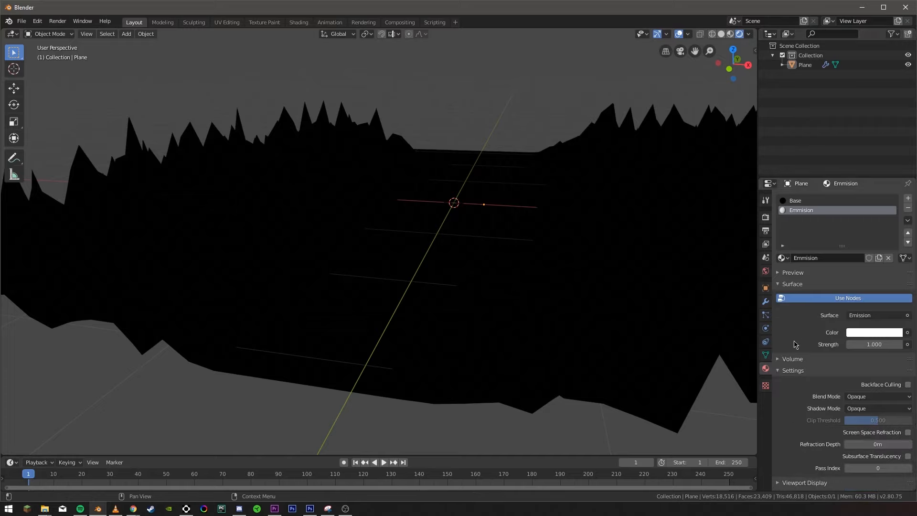
{"action": "left_click", "coordinate": [868, 336]}
{"action": "left_click_drag", "start_coordinate": [879, 244], "coordinate": [876, 245]}
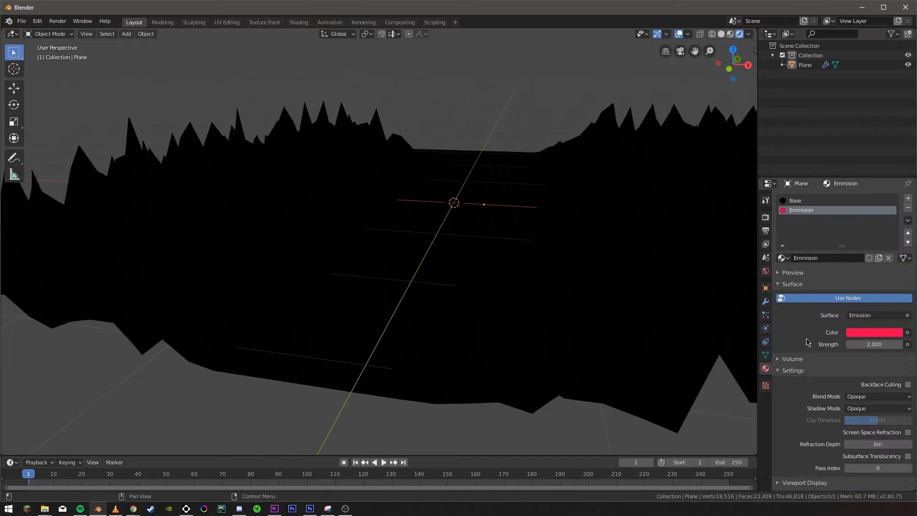
Set the Wireframe modifier's Material Offset to 2 so the grid uses the Emmision material.
{"action": "left_click", "coordinate": [764, 302]}
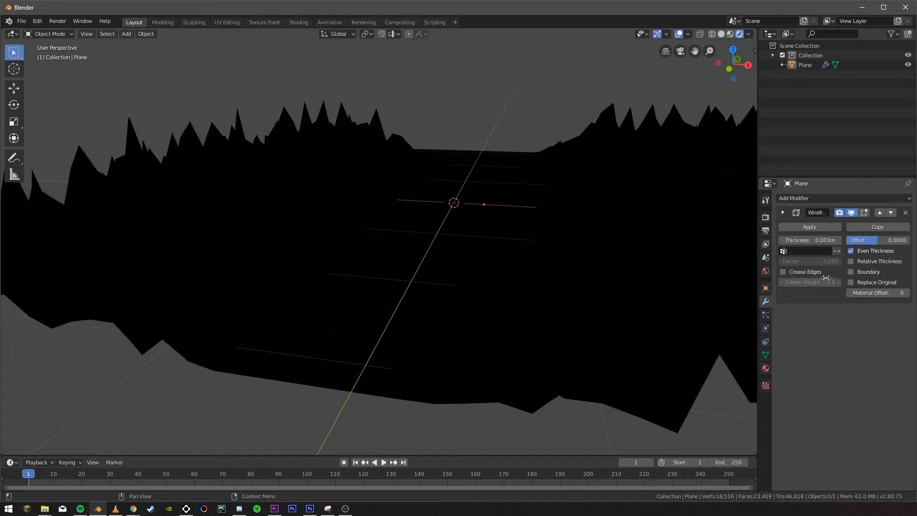
{"action": "left_click", "coordinate": [882, 292]}
{"action": "type", "text": "2"}
{"action": "key", "text": "Return"}
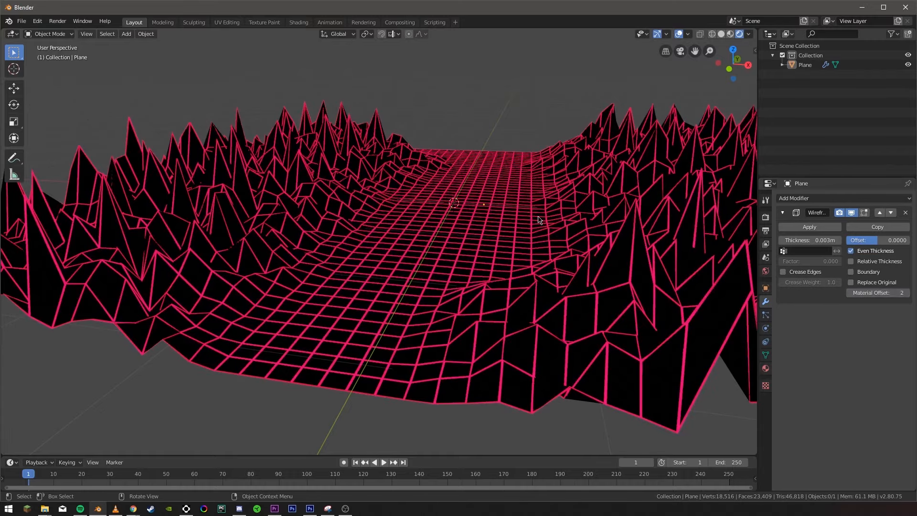
Enable Ambient Occlusion, Bloom and Screen Space Reflections for the Eevee render.
{"action": "middle_click_drag", "start_coordinate": [459, 103], "coordinate": [662, 189]}
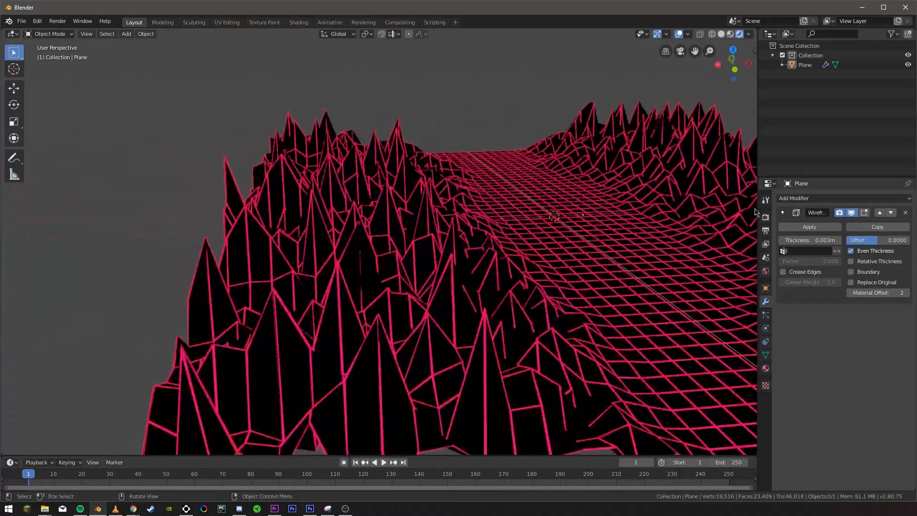
{"action": "left_click", "coordinate": [766, 200]}
{"action": "middle_click_drag", "start_coordinate": [645, 233], "coordinate": [376, 121], "text": "shift"}
{"action": "middle_click_drag", "start_coordinate": [416, 145], "coordinate": [491, 194], "text": "shift"}
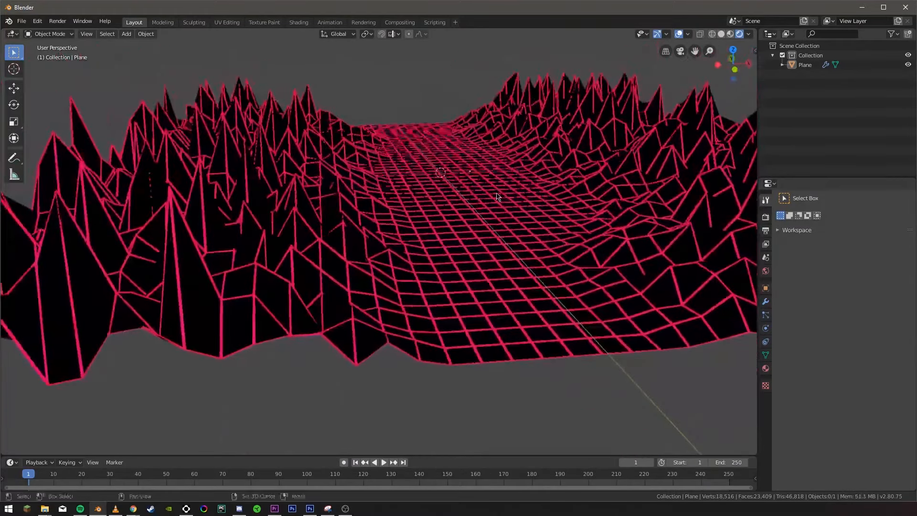
{"action": "scroll", "coordinate": [500, 189], "scroll_direction": "down", "scroll_amount": 1}
{"action": "middle_click_drag", "start_coordinate": [557, 176], "coordinate": [623, 246]}
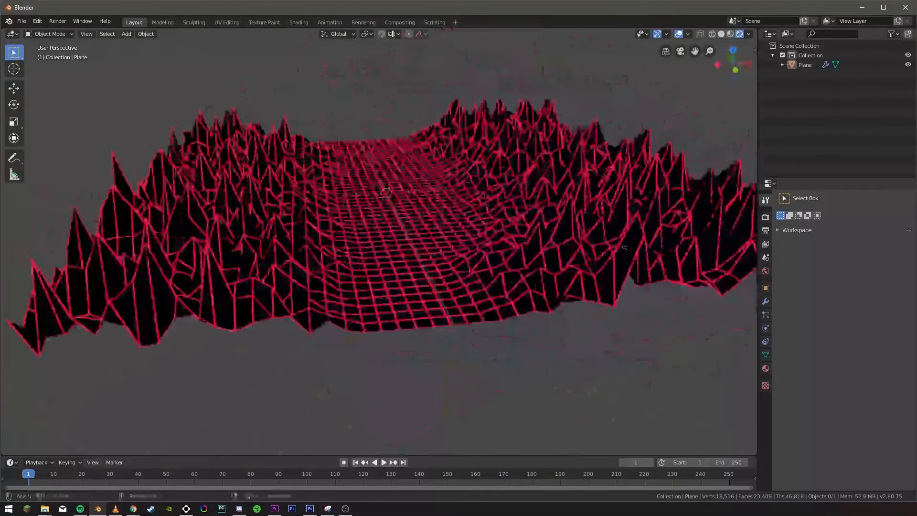
{"action": "left_click", "coordinate": [767, 218]}
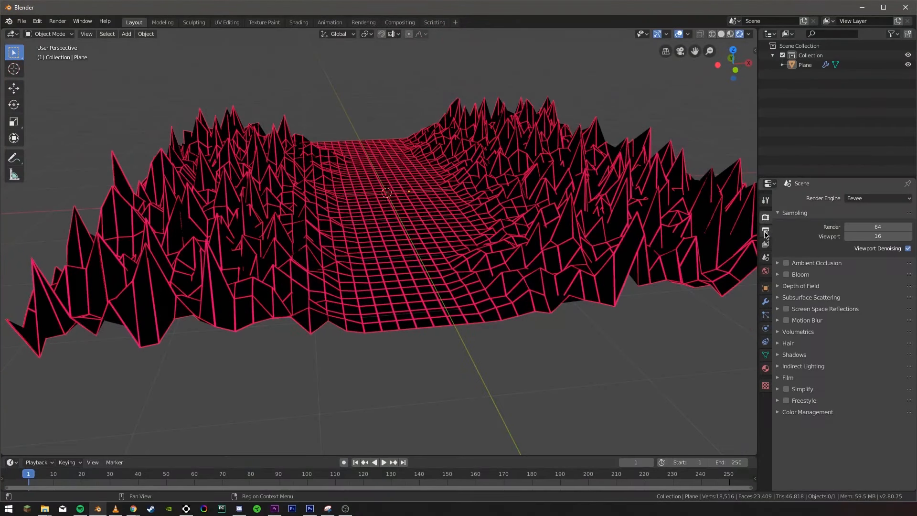
{"action": "left_click", "coordinate": [786, 264]}
{"action": "left_click", "coordinate": [787, 274]}
{"action": "left_click", "coordinate": [786, 309]}
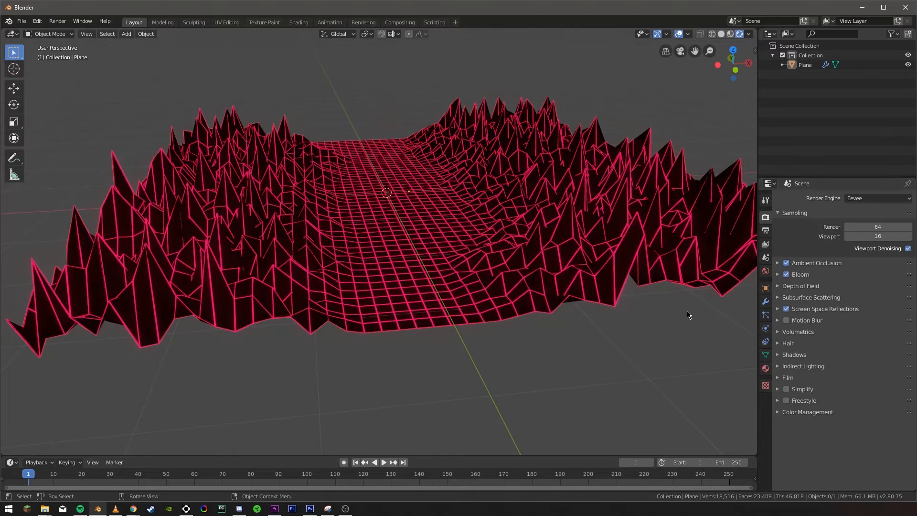
Configure Screen Space Reflections with Refraction on, Half Res Trace off, Trace Precision 1.000 and Thickness 0.001 m.
{"action": "middle_click_drag", "start_coordinate": [653, 307], "coordinate": [582, 305]}
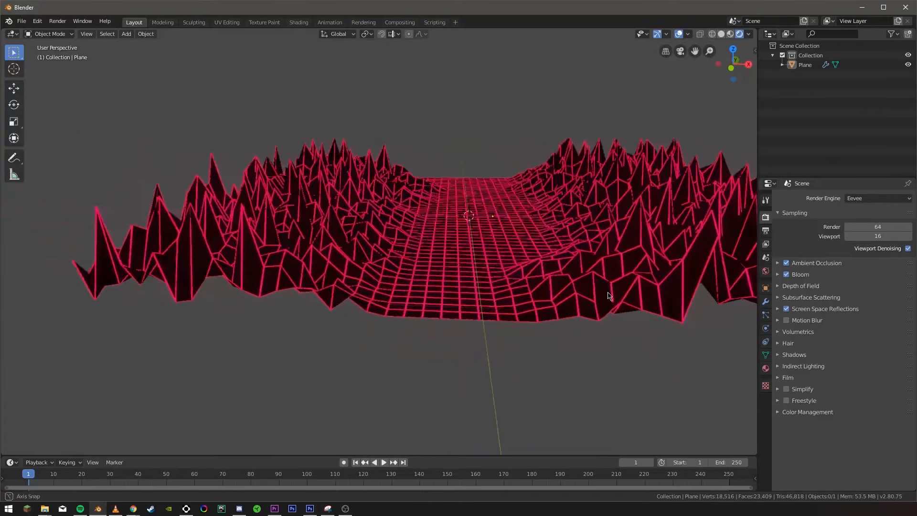
{"action": "left_click", "coordinate": [778, 309]}
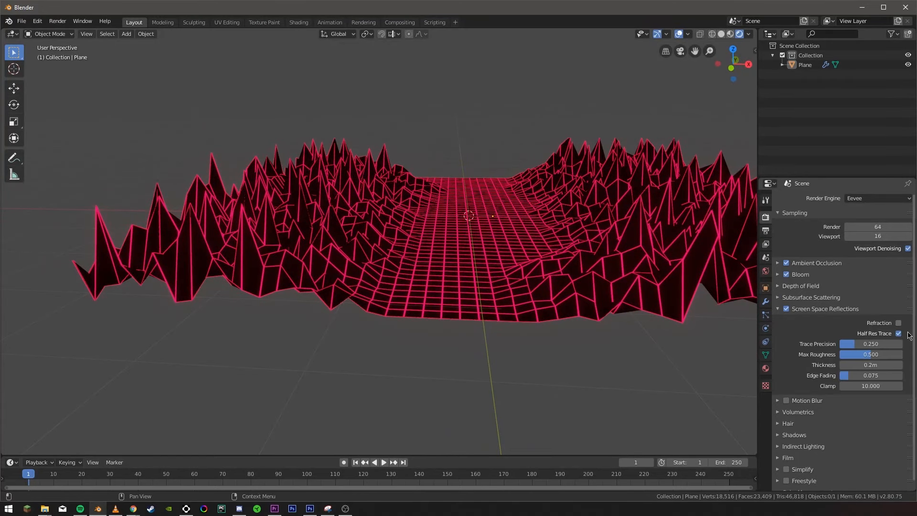
{"action": "left_click", "coordinate": [897, 334]}
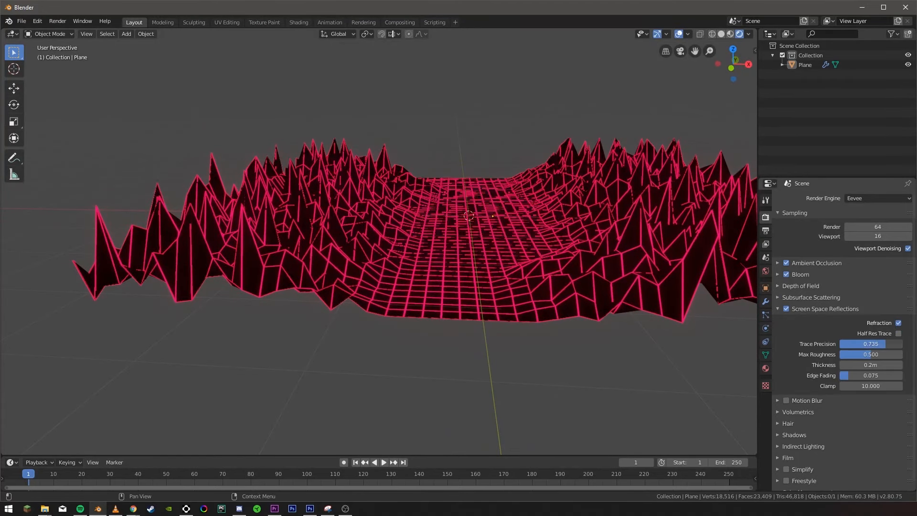
{"action": "left_click_drag", "start_coordinate": [864, 345], "coordinate": [902, 345]}
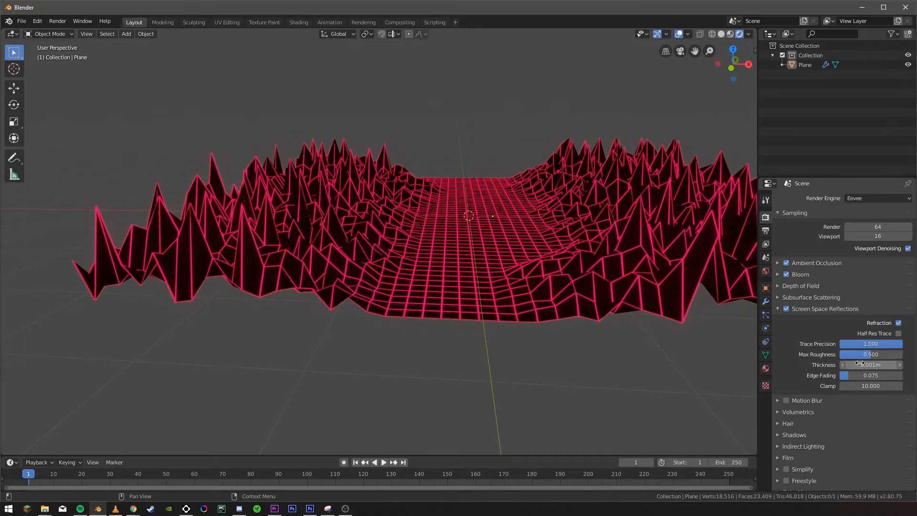
Examine the glowing wireframe terrain in rendered shading from low, frontal and side angles.
{"action": "middle_click_drag", "start_coordinate": [497, 296], "coordinate": [475, 225]}
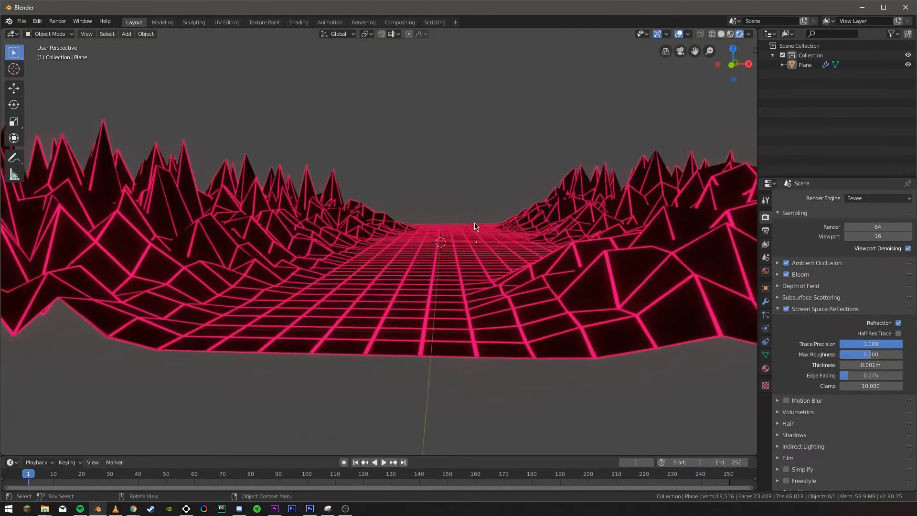
{"action": "left_click", "coordinate": [730, 34]}
{"action": "left_click", "coordinate": [740, 34]}
{"action": "mouse_move", "coordinate": [535, 191]}
{"action": "middle_mouse_down", "text": "shift"}
{"action": "mouse_move", "coordinate": [535, 234]}
{"action": "mouse_move", "coordinate": [524, 249]}
{"action": "mouse_move", "coordinate": [556, 194]}
{"action": "mouse_move", "coordinate": [532, 203]}
{"action": "middle_mouse_up", "text": "shift"}
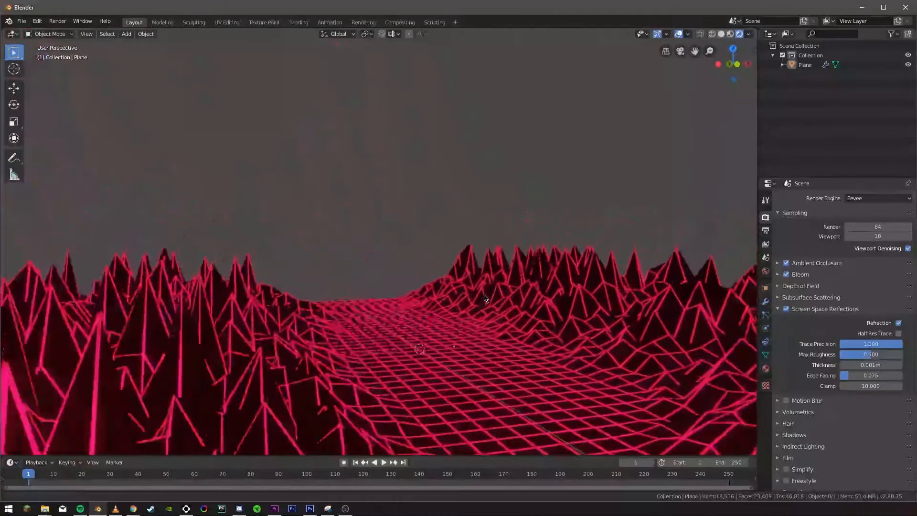
{"action": "middle_click_drag", "start_coordinate": [530, 239], "coordinate": [583, 186]}
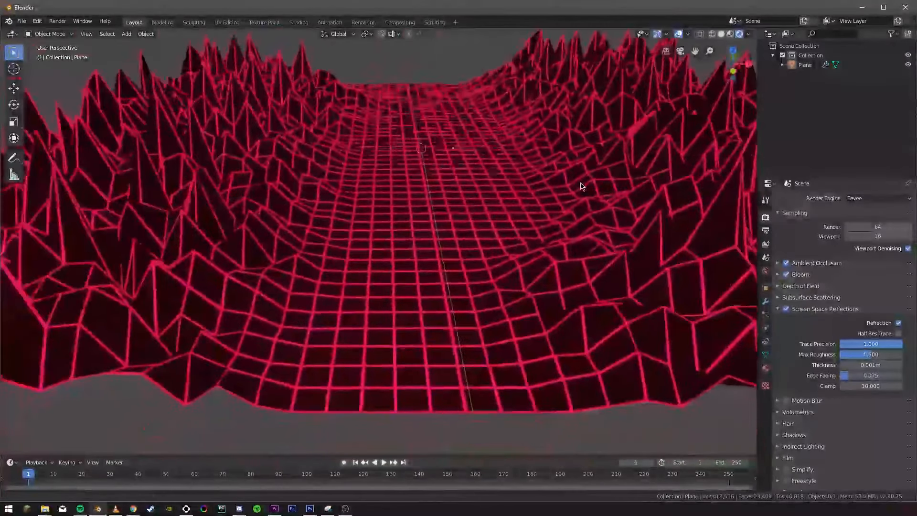
{"action": "left_click", "coordinate": [766, 302]}
{"action": "middle_click_drag", "start_coordinate": [587, 267], "coordinate": [589, 358]}
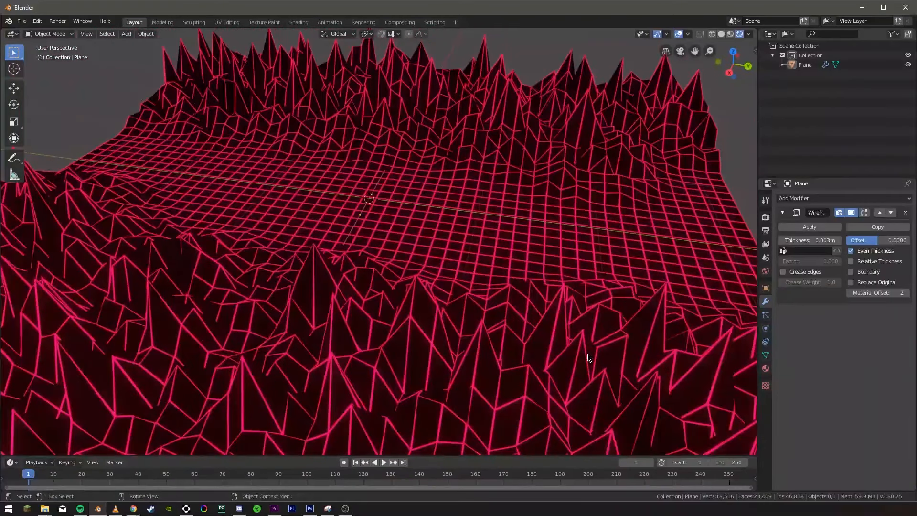
Add a Plain Axes empty at the 3D cursor in the middle of the terrain.
{"action": "key", "text": "shift+a"}
{"action": "mouse_move", "coordinate": [591, 347]}
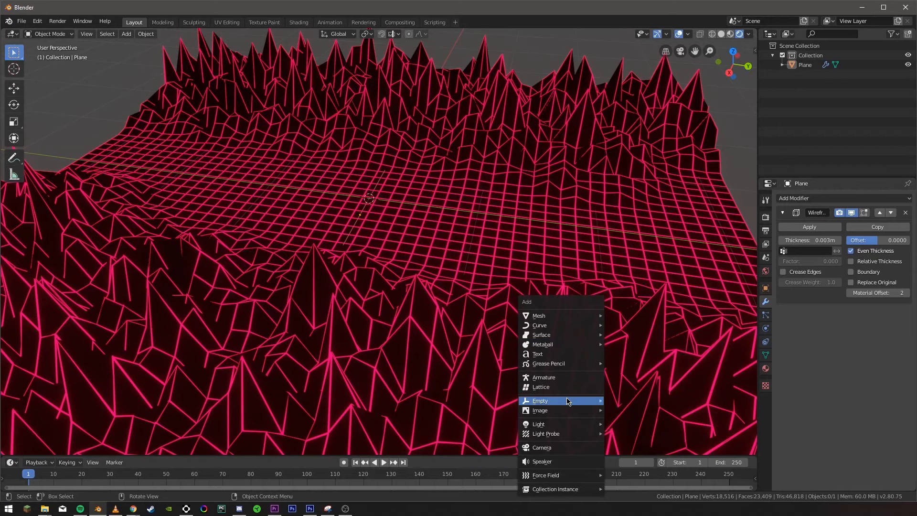
{"action": "mouse_move", "coordinate": [568, 401]}
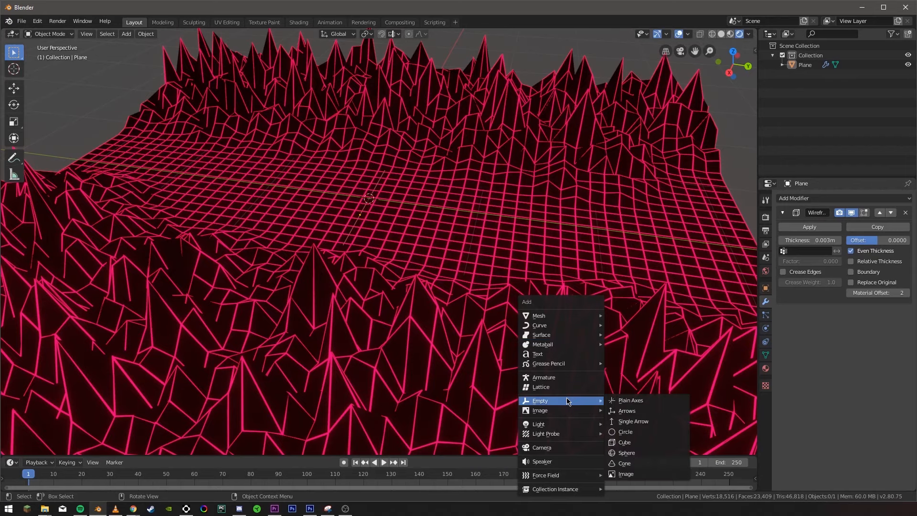
{"action": "left_click", "coordinate": [621, 401]}
{"action": "scroll", "coordinate": [485, 257], "scroll_direction": "up", "scroll_amount": 2}
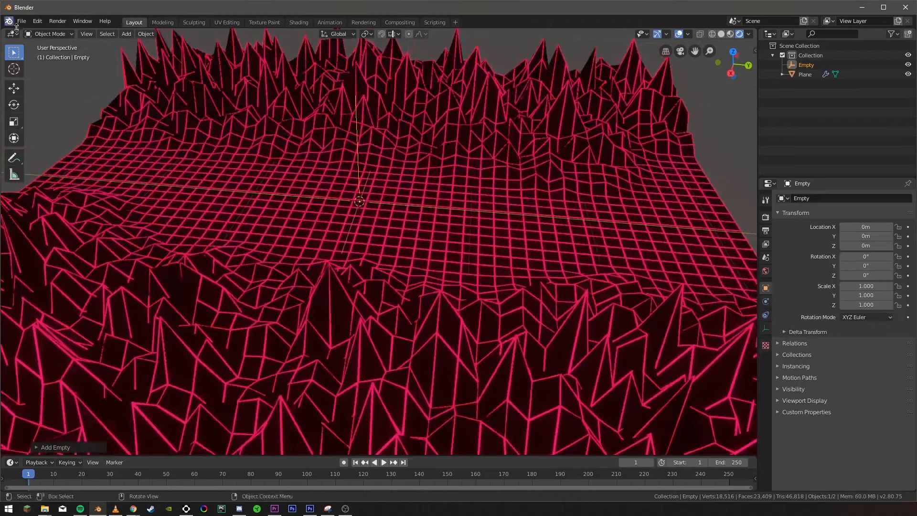
Move the empty along the Y axis to the terrain's end edge, at about Y 3.2134 m.
{"action": "key", "text": "shift+space"}
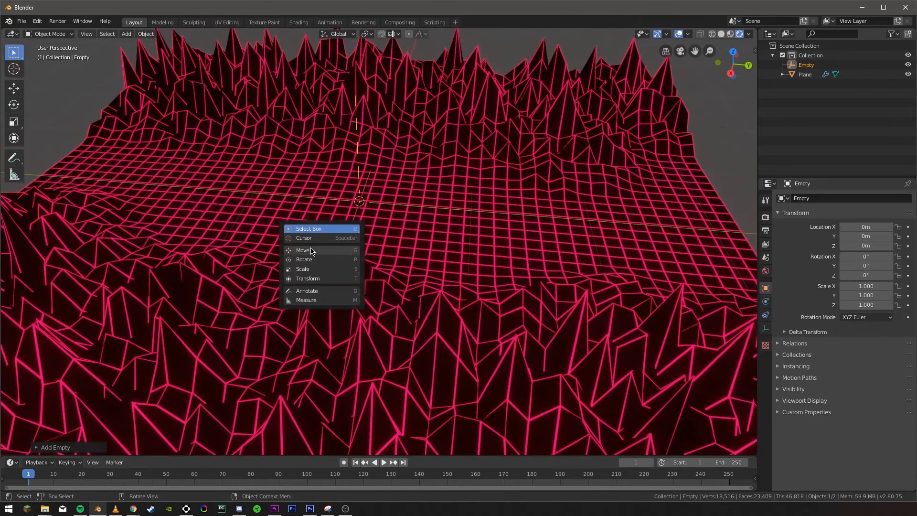
{"action": "left_click", "coordinate": [351, 249]}
{"action": "middle_click_drag", "start_coordinate": [386, 240], "coordinate": [388, 213]}
{"action": "left_click_drag", "start_coordinate": [388, 212], "coordinate": [3, 219]}
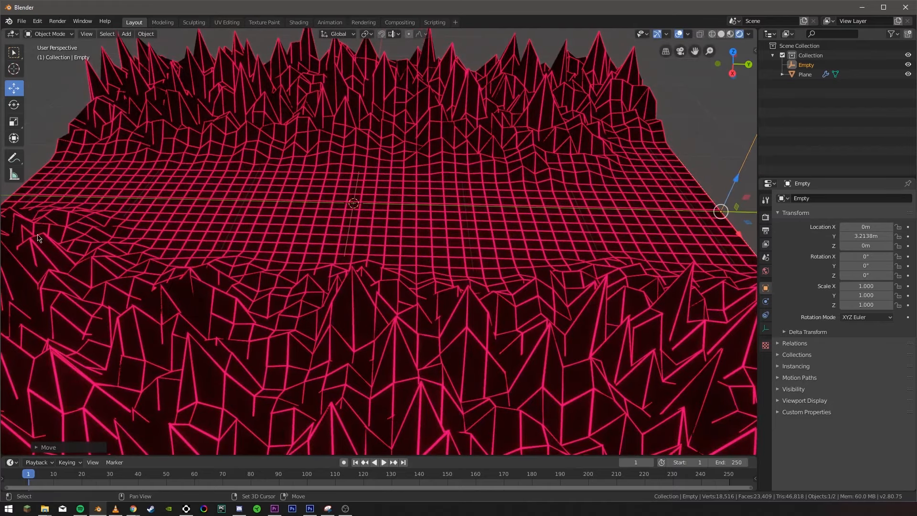
{"action": "scroll", "coordinate": [587, 261], "scroll_direction": "up", "scroll_amount": 5}
{"action": "middle_click_drag", "start_coordinate": [586, 261], "coordinate": [550, 160]}
{"action": "key", "text": "g"}
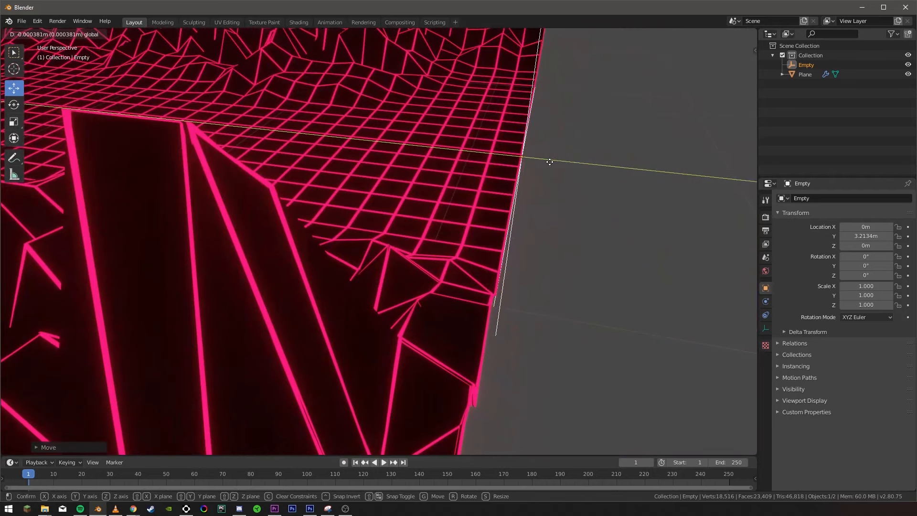
{"action": "left_click_drag", "start_coordinate": [550, 162], "coordinate": [549, 161]}
Add a Mirror modifier to the terrain plane and use the Empty as its mirror object.
{"action": "left_click", "coordinate": [426, 195]}
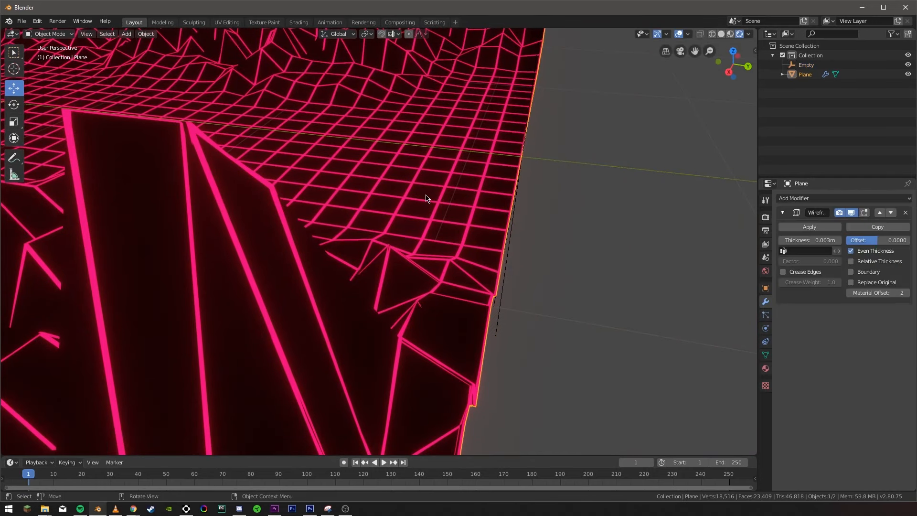
{"action": "scroll", "coordinate": [427, 195], "scroll_direction": "down", "scroll_amount": 5}
{"action": "left_click", "coordinate": [860, 198]}
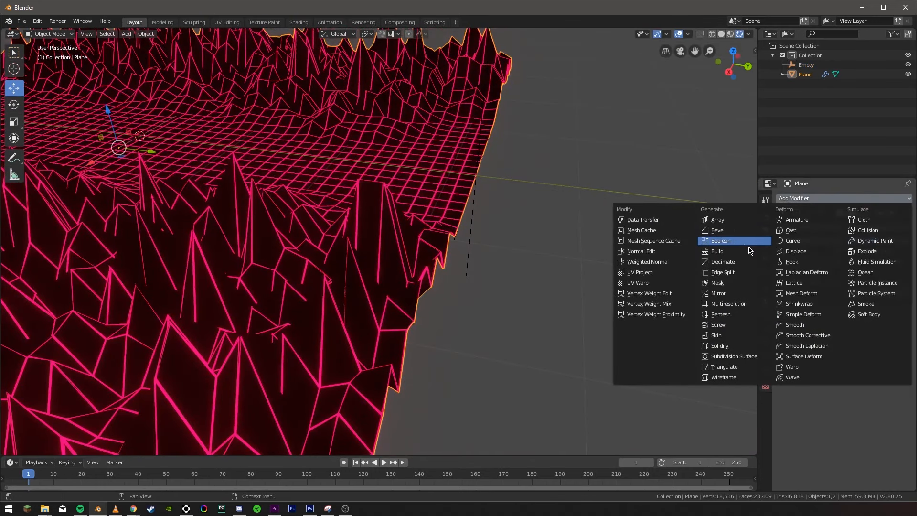
{"action": "left_click", "coordinate": [726, 293]}
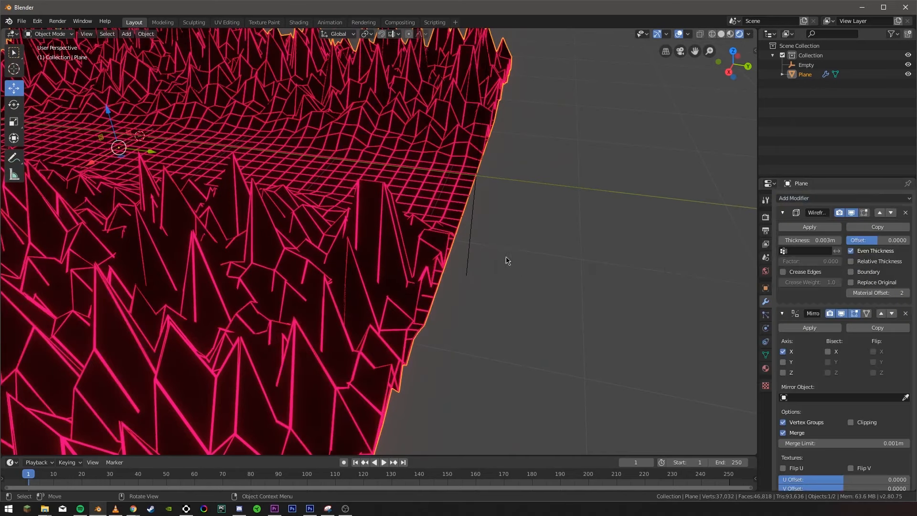
{"action": "scroll", "coordinate": [450, 260], "scroll_direction": "down", "scroll_amount": 3}
{"action": "scroll", "coordinate": [851, 385], "scroll_direction": "down", "scroll_amount": 1}
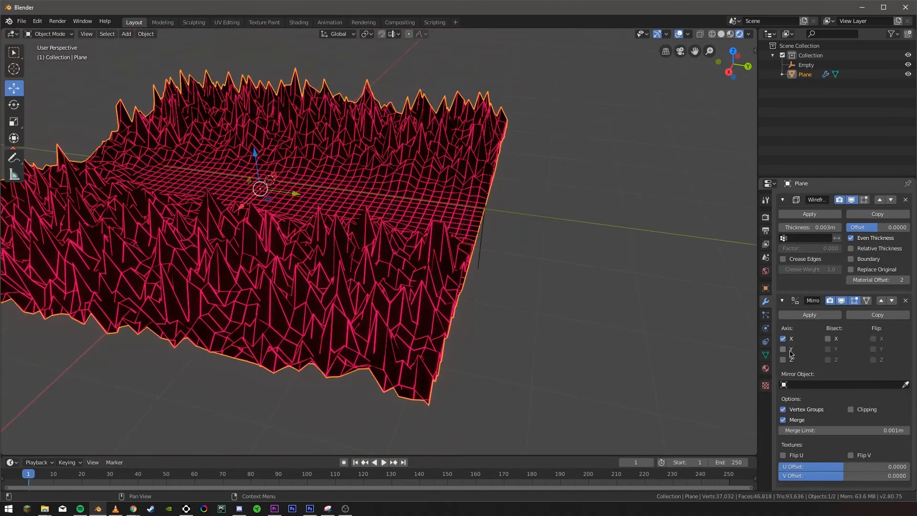
{"action": "left_click", "coordinate": [797, 385]}
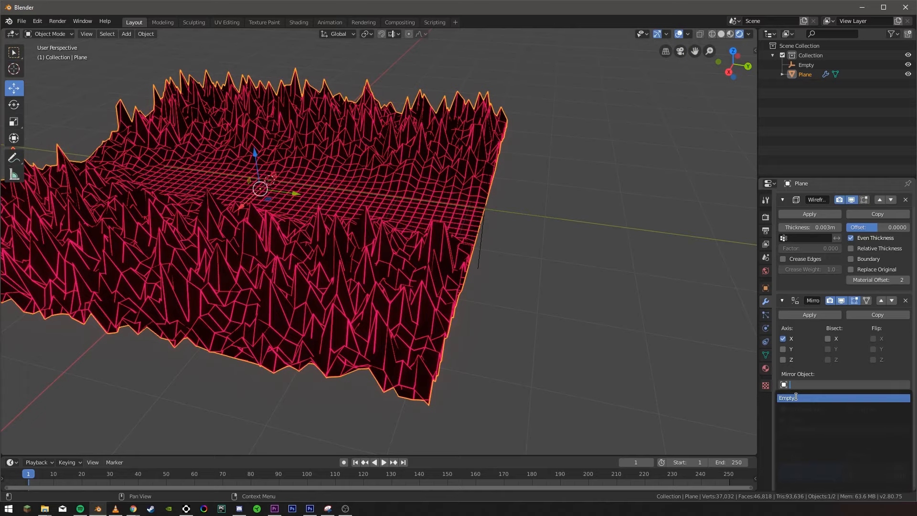
{"action": "left_click", "coordinate": [798, 397]}
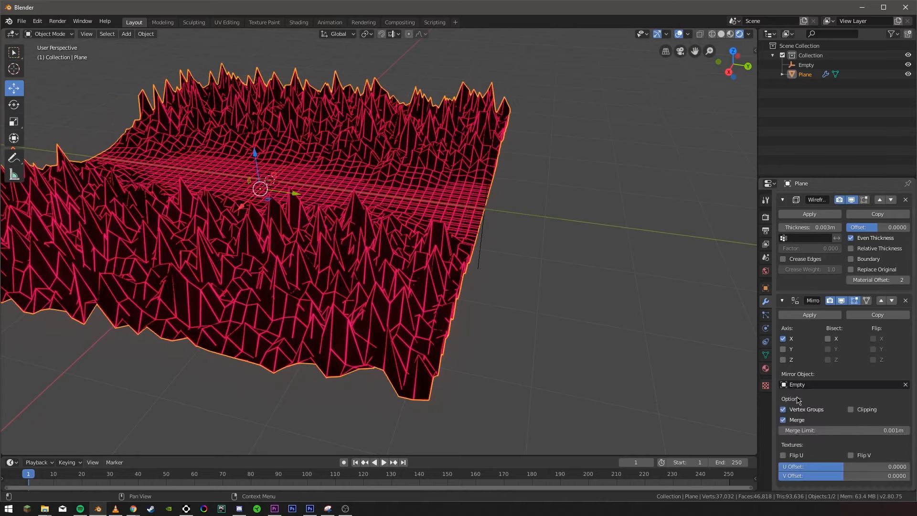
Change the terrain's mirror axis from X to Y and check the mirrored valley from both ends.
{"action": "left_click", "coordinate": [783, 338]}
{"action": "left_click", "coordinate": [783, 349]}
{"action": "middle_click_drag", "start_coordinate": [430, 267], "coordinate": [492, 287]}
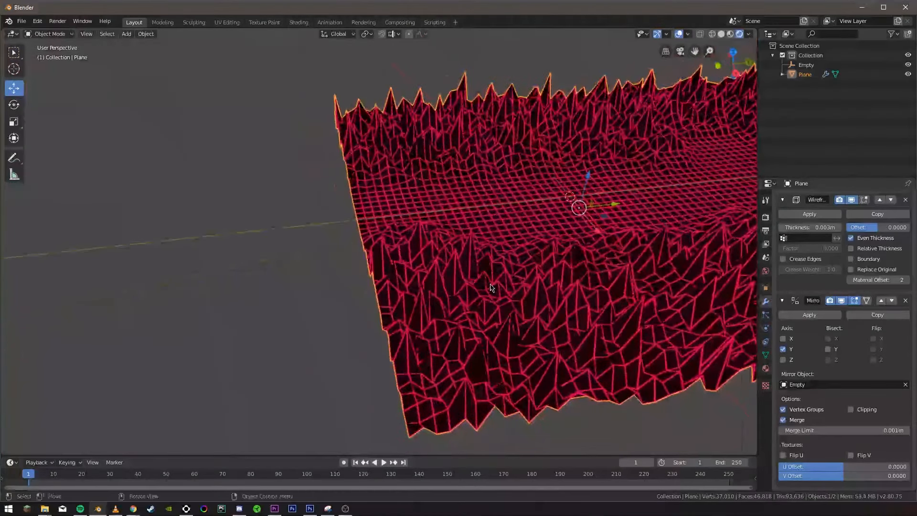
{"action": "left_click", "coordinate": [256, 186]}
{"action": "middle_click_drag", "start_coordinate": [255, 186], "coordinate": [411, 154]}
{"action": "middle_click_drag", "start_coordinate": [480, 159], "coordinate": [510, 311]}
{"action": "left_click", "coordinate": [514, 338]}
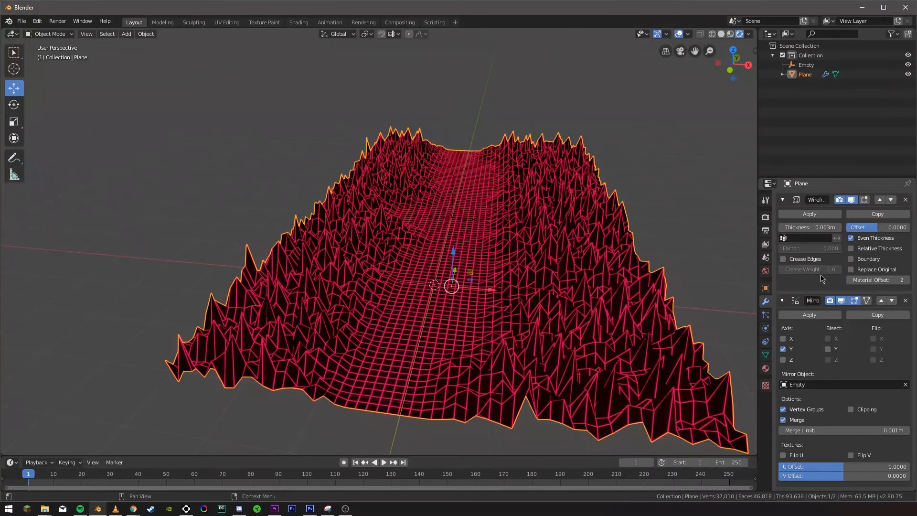
Add an Array modifier to the mirrored terrain.
{"action": "scroll", "coordinate": [812, 256], "scroll_direction": "up", "scroll_amount": 1}
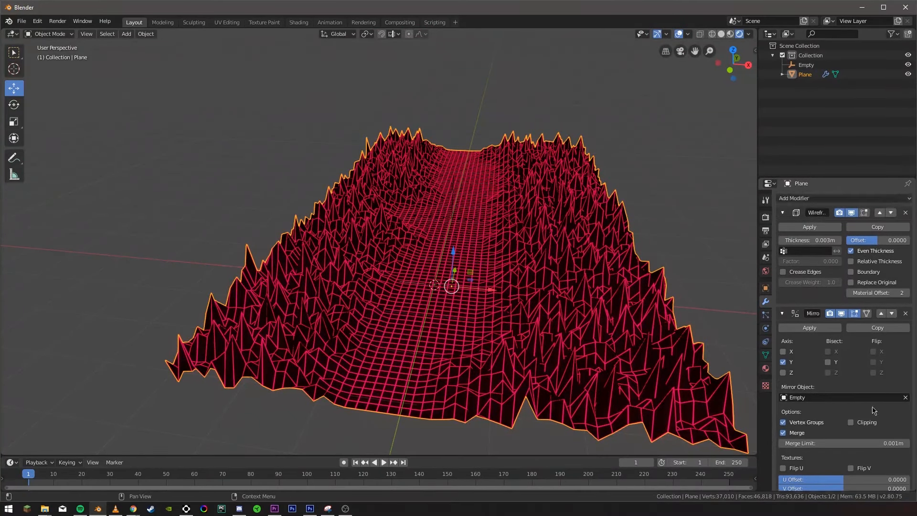
{"action": "left_click", "coordinate": [835, 200]}
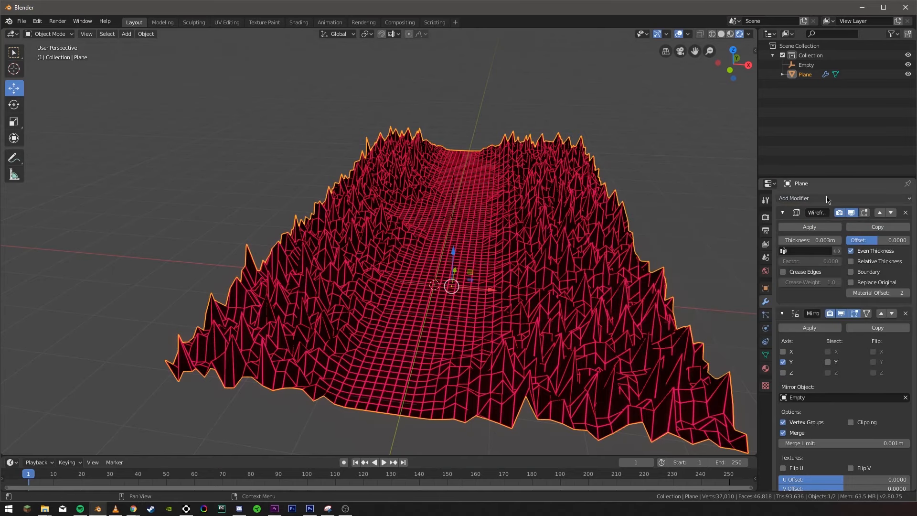
{"action": "left_click", "coordinate": [828, 198]}
{"action": "left_click", "coordinate": [708, 225]}
{"action": "scroll", "coordinate": [840, 334], "scroll_direction": "down", "scroll_amount": 10}
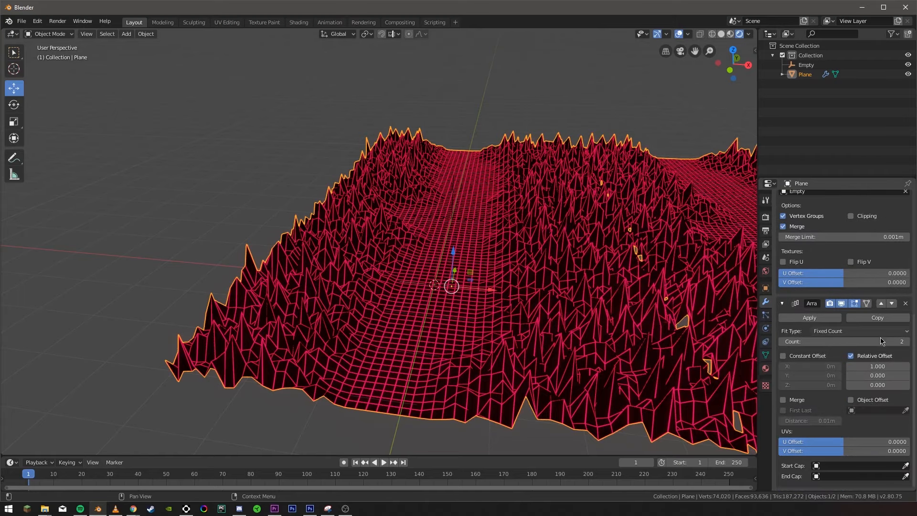
Set the array's relative offset to 0 in X and 1 in Y so copies follow the valley's length.
{"action": "middle_click_drag", "start_coordinate": [620, 244], "coordinate": [616, 267]}
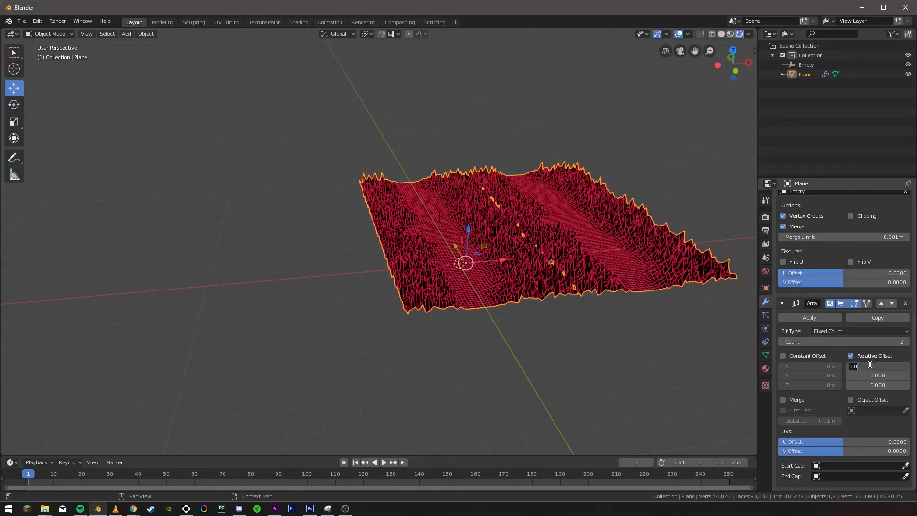
{"action": "type", "text": "0"}
{"action": "key", "text": "Return"}
{"action": "left_click", "coordinate": [874, 384]}
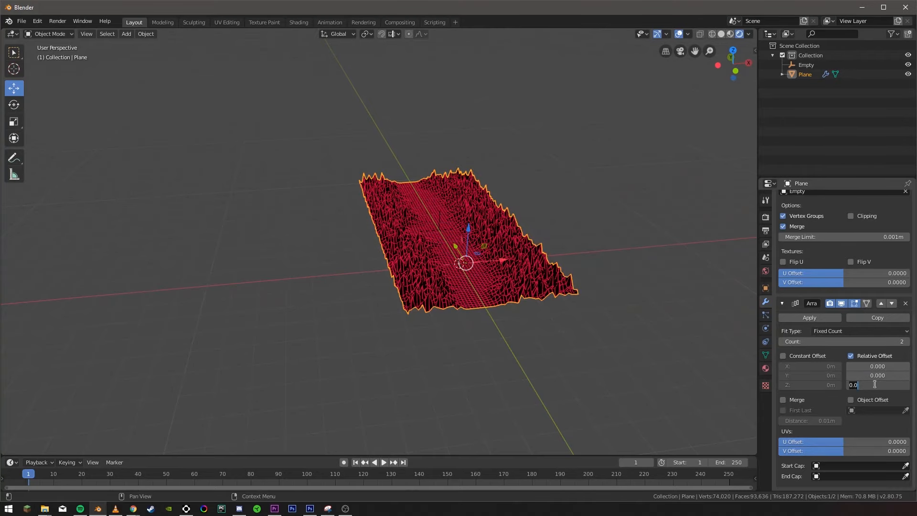
{"action": "left_click", "coordinate": [873, 377]}
{"action": "type", "text": "1"}
{"action": "key", "text": "Return"}
{"action": "middle_click_drag", "start_coordinate": [575, 266], "coordinate": [559, 249]}
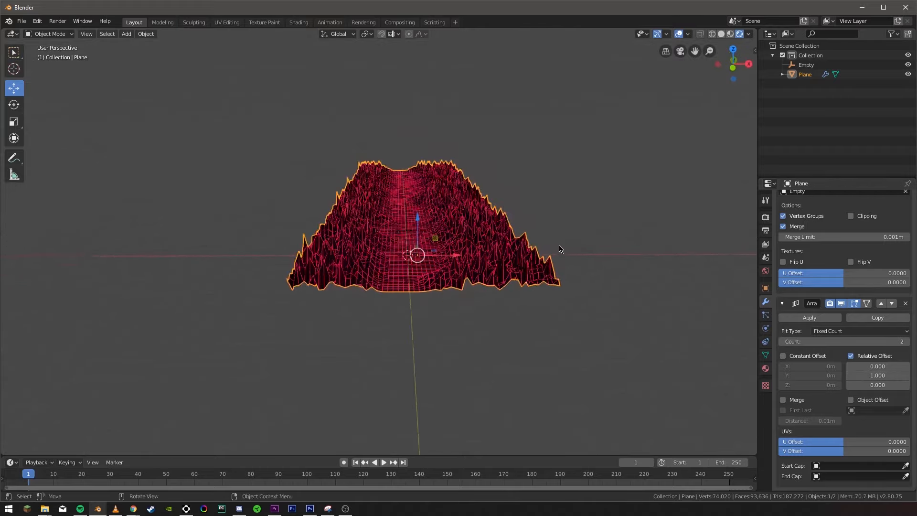
Set the terrain array's count to 10.
{"action": "mouse_move", "coordinate": [855, 342]}
{"action": "left_mouse_down"}
{"action": "mouse_move", "coordinate": [869, 341]}
{"action": "mouse_move", "coordinate": [842, 342]}
{"action": "mouse_move", "coordinate": [870, 342]}
{"action": "left_mouse_up"}
{"action": "scroll", "coordinate": [586, 273], "scroll_direction": "up", "scroll_amount": 1}
{"action": "left_click", "coordinate": [897, 342]}
{"action": "type", "text": "17"}
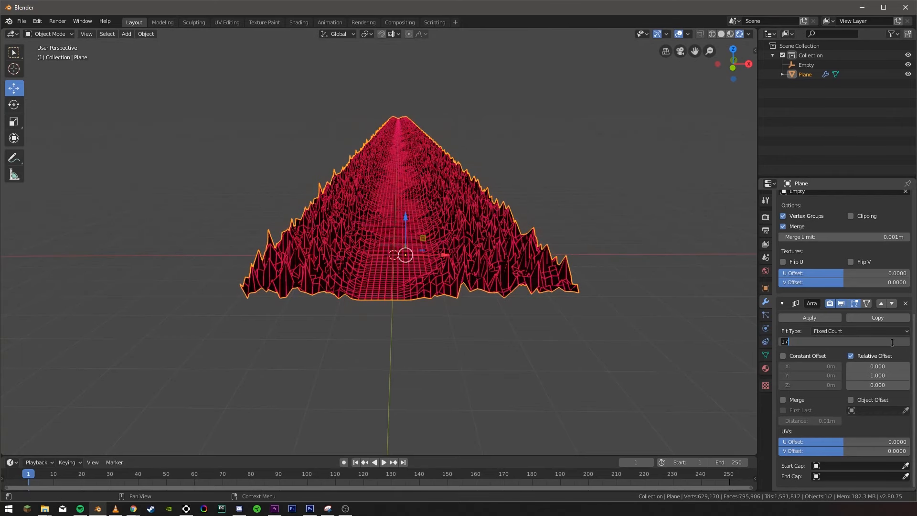
{"action": "key", "text": "Return"}
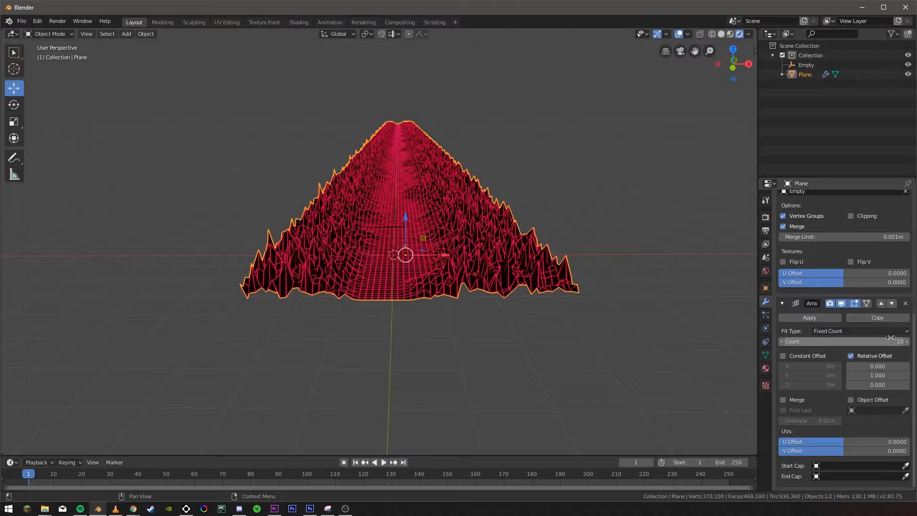
Deselect the terrain and examine the full length and near end of the arrayed valley.
{"action": "middle_click_drag", "start_coordinate": [497, 224], "coordinate": [691, 290]}
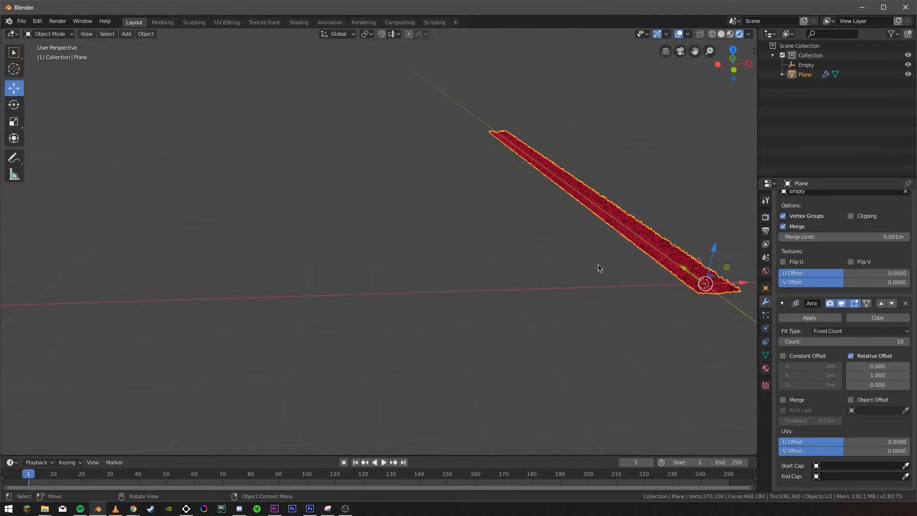
{"action": "left_click", "coordinate": [614, 271]}
{"action": "middle_click_drag", "start_coordinate": [599, 269], "coordinate": [344, 220]}
{"action": "scroll", "coordinate": [410, 231], "scroll_direction": "up", "scroll_amount": 4}
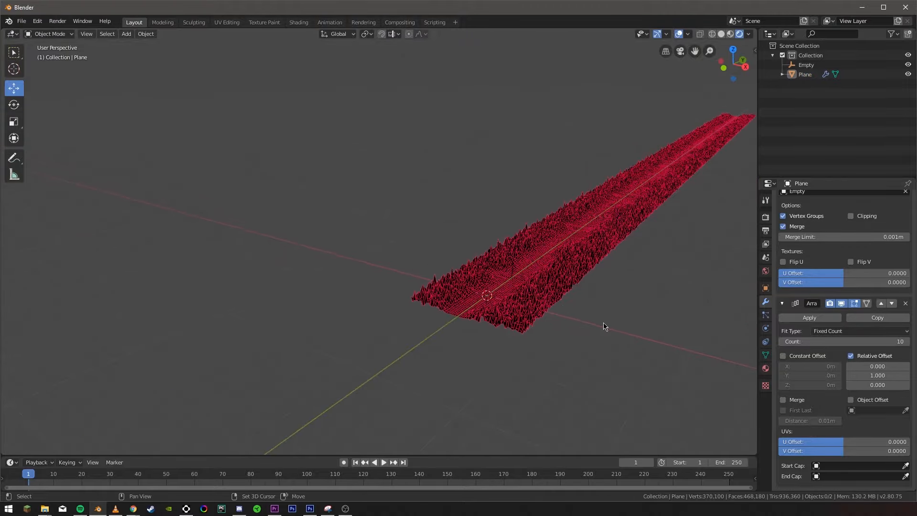
{"action": "middle_click_drag", "start_coordinate": [604, 327], "coordinate": [562, 320], "text": "shift"}
{"action": "scroll", "coordinate": [494, 266], "scroll_direction": "up", "scroll_amount": 5}
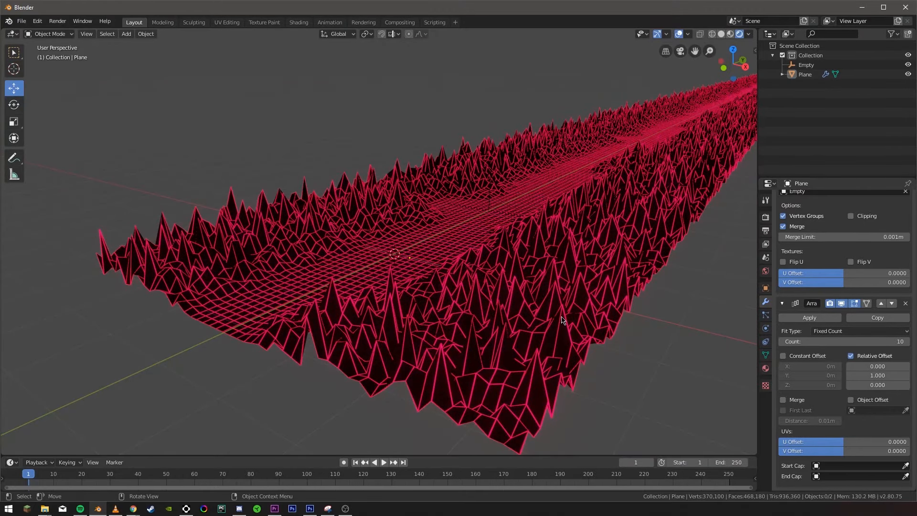
Open the World settings and examine the valley and its horizon from low and raised angles.
{"action": "left_click", "coordinate": [766, 271]}
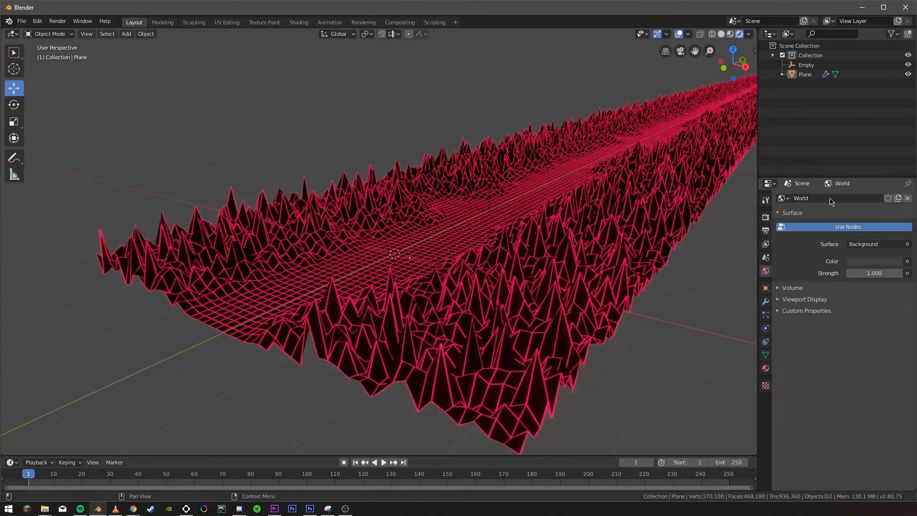
{"action": "middle_click_drag", "start_coordinate": [693, 205], "coordinate": [653, 221]}
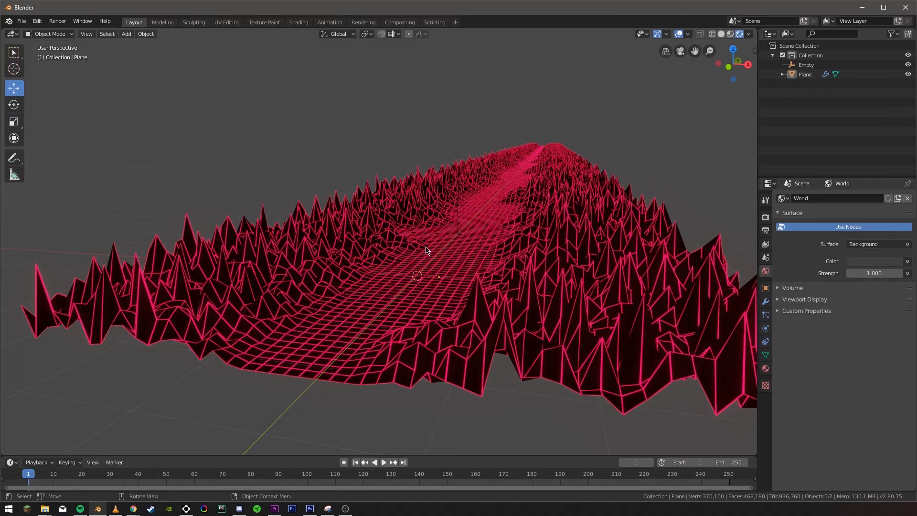
{"action": "scroll", "coordinate": [497, 230], "scroll_direction": "down", "scroll_amount": 4}
{"action": "mouse_move", "coordinate": [498, 230]}
{"action": "middle_mouse_down"}
{"action": "mouse_move", "coordinate": [510, 228]}
{"action": "mouse_move", "coordinate": [479, 215]}
{"action": "mouse_move", "coordinate": [508, 227]}
{"action": "middle_mouse_up"}
{"action": "scroll", "coordinate": [506, 227], "scroll_direction": "up", "scroll_amount": 6}
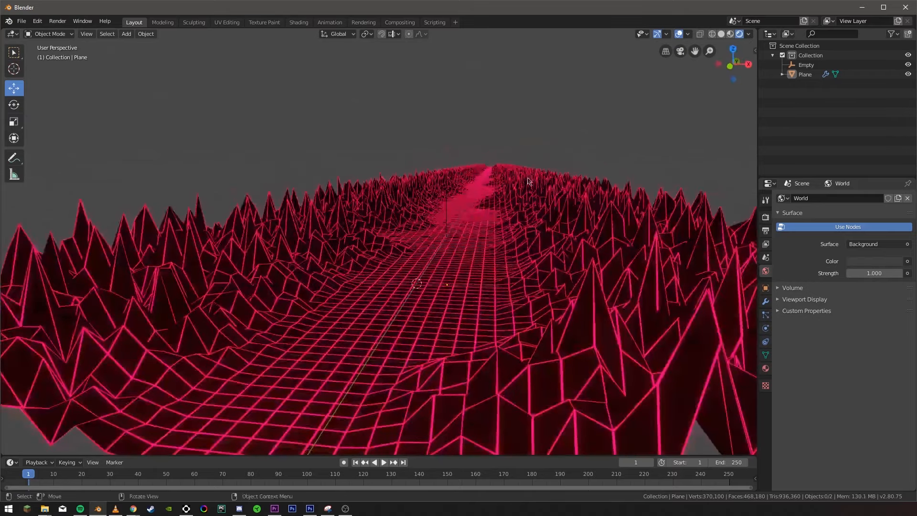
{"action": "scroll", "coordinate": [548, 194], "scroll_direction": "down", "scroll_amount": 3}
{"action": "middle_click_drag", "start_coordinate": [536, 191], "coordinate": [483, 173]}
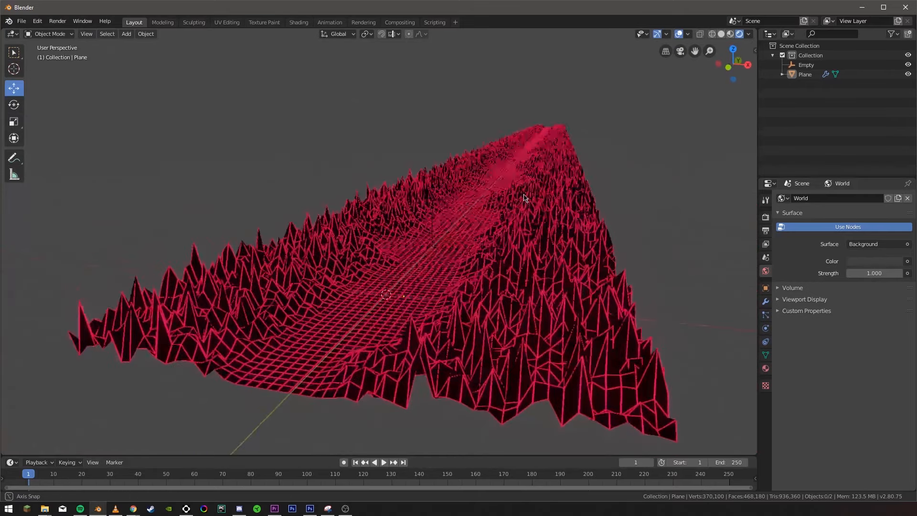
{"action": "left_click", "coordinate": [431, 215]}
{"action": "scroll", "coordinate": [430, 215], "scroll_direction": "up", "scroll_amount": 5}
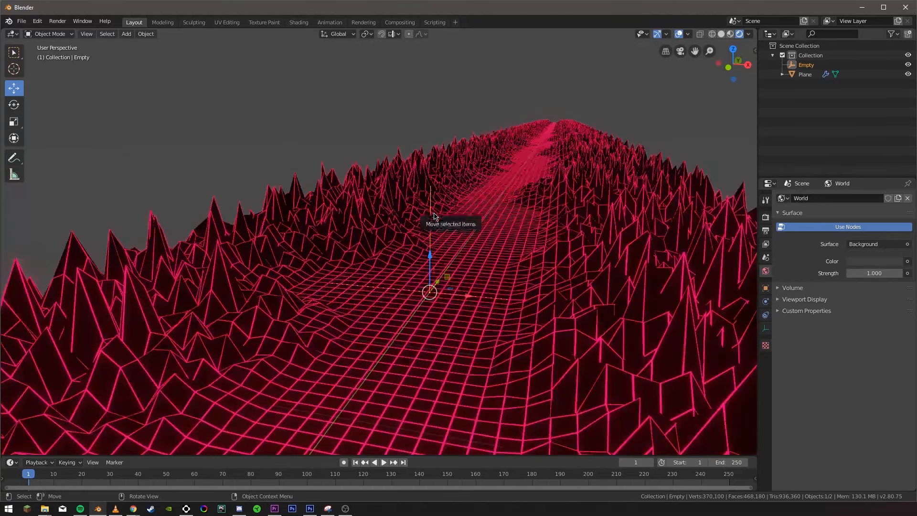
{"action": "scroll", "coordinate": [399, 176], "scroll_direction": "down", "scroll_amount": 5}
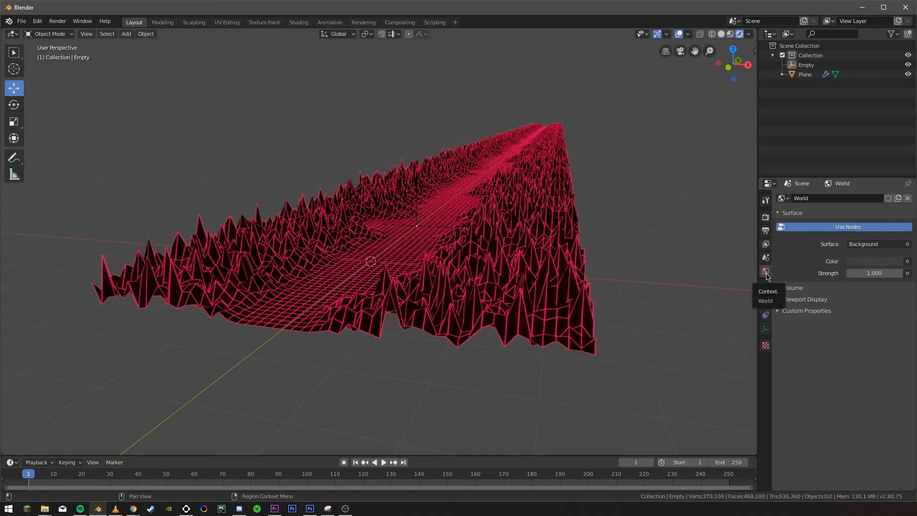
Set the world background colour to black and check the glowing valley against it.
{"action": "left_click", "coordinate": [883, 262]}
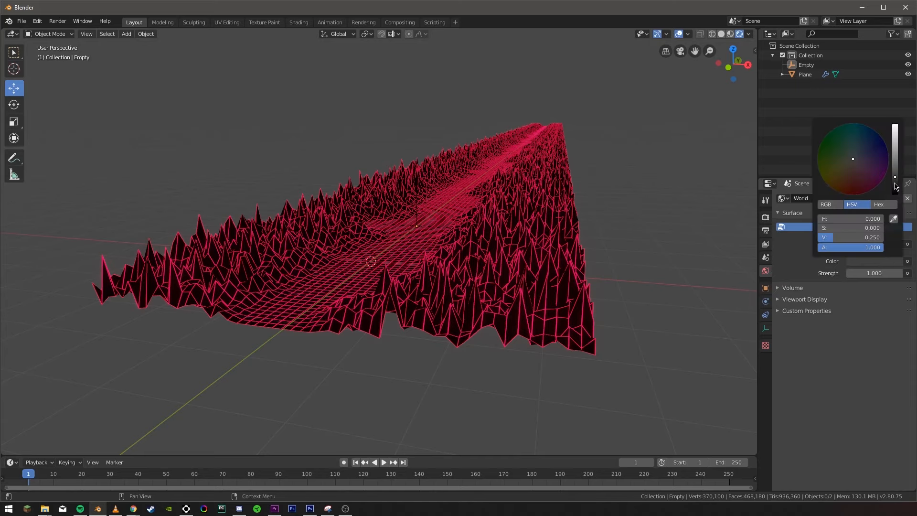
{"action": "left_click_drag", "start_coordinate": [896, 186], "coordinate": [896, 196]}
{"action": "middle_click_drag", "start_coordinate": [643, 217], "coordinate": [652, 207]}
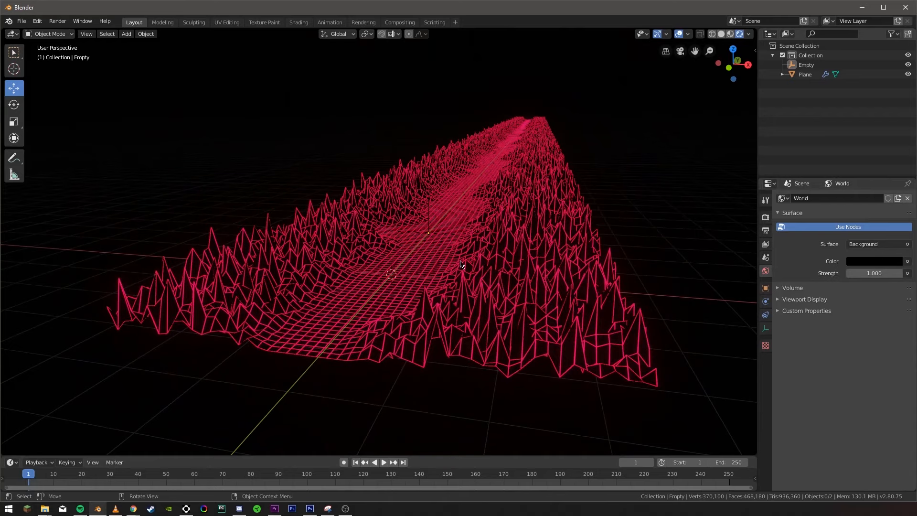
{"action": "scroll", "coordinate": [461, 264], "scroll_direction": "up", "scroll_amount": 5}
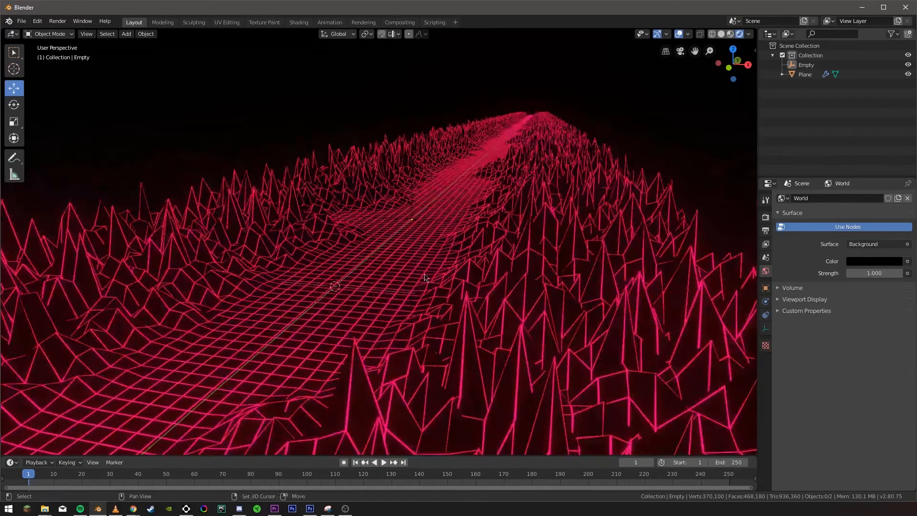
{"action": "middle_click_drag", "start_coordinate": [425, 277], "coordinate": [545, 252], "text": "shift"}
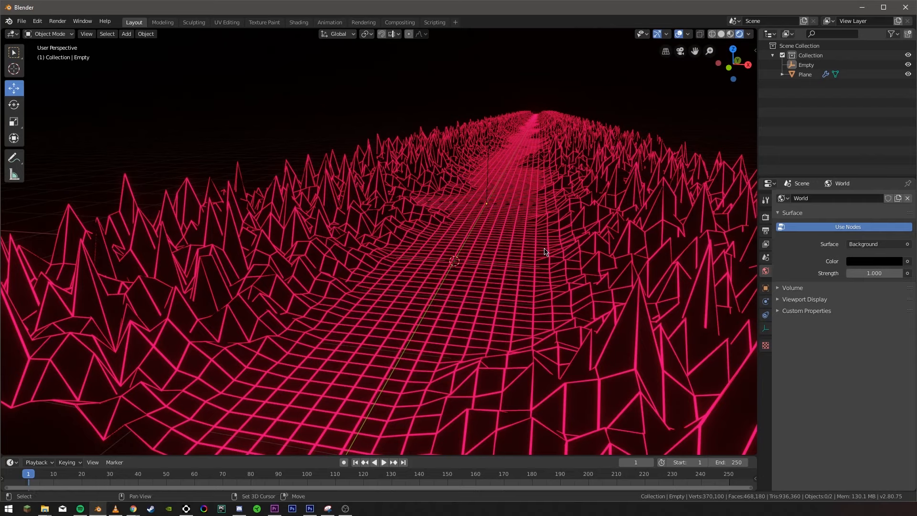
Add a mesh circle raised above the valley floor and open it in Edit Mode.
{"action": "key", "text": "shift+a"}
{"action": "mouse_move", "coordinate": [538, 165]}
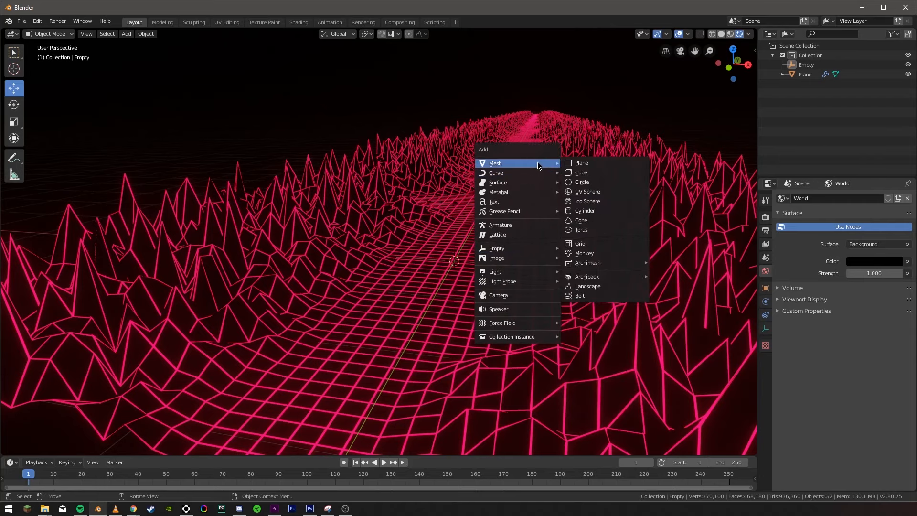
{"action": "left_click", "coordinate": [594, 182]}
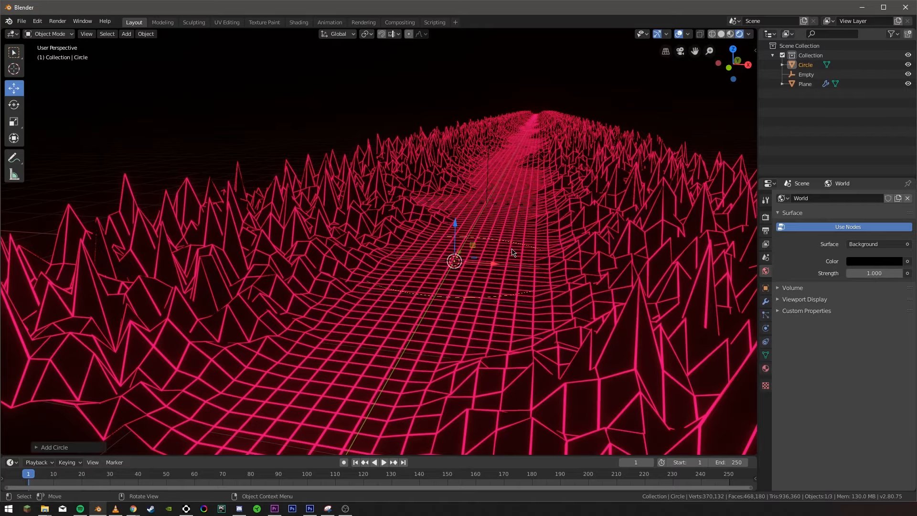
{"action": "left_click_drag", "start_coordinate": [453, 231], "coordinate": [468, 175]}
{"action": "middle_click_drag", "start_coordinate": [481, 173], "coordinate": [481, 186]}
{"action": "middle_click_drag", "start_coordinate": [486, 354], "coordinate": [491, 232]}
{"action": "key", "text": "Tab"}
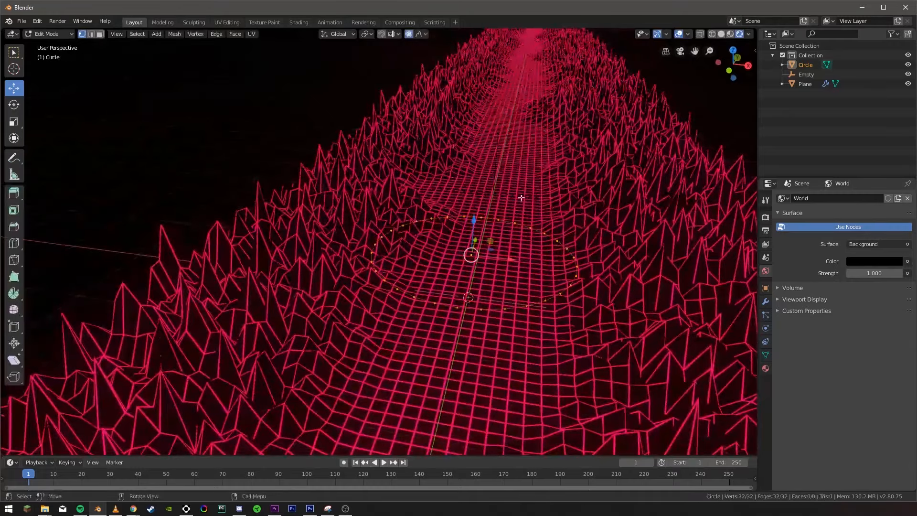
Fill the circle with a face and rotate it 90 degrees about the X axis so it stands upright.
{"action": "key", "text": "f"}
{"action": "key", "text": "Tab"}
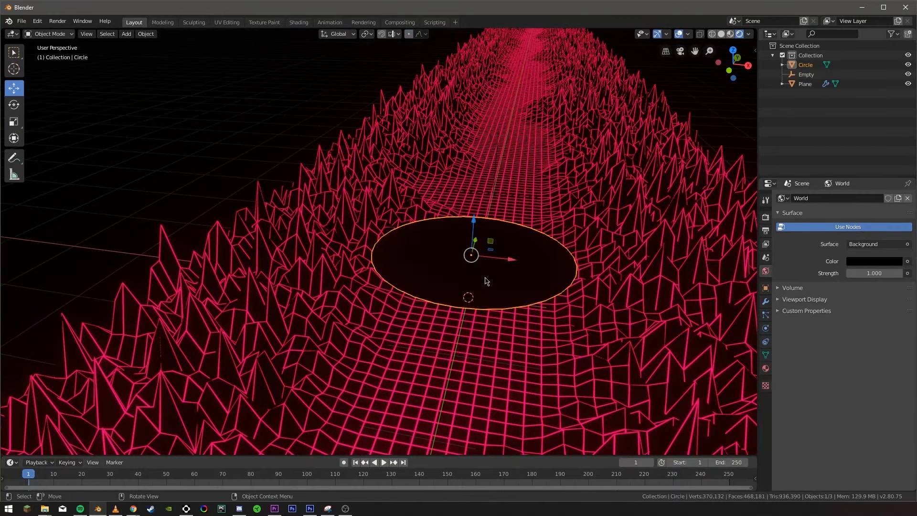
{"action": "mouse_move", "coordinate": [485, 282]}
{"action": "middle_mouse_down"}
{"action": "mouse_move", "coordinate": [416, 308]}
{"action": "mouse_move", "coordinate": [498, 270]}
{"action": "middle_mouse_up"}
{"action": "middle_click_drag", "start_coordinate": [382, 167], "coordinate": [475, 210]}
{"action": "key", "text": "r"}
{"action": "key", "text": "x"}
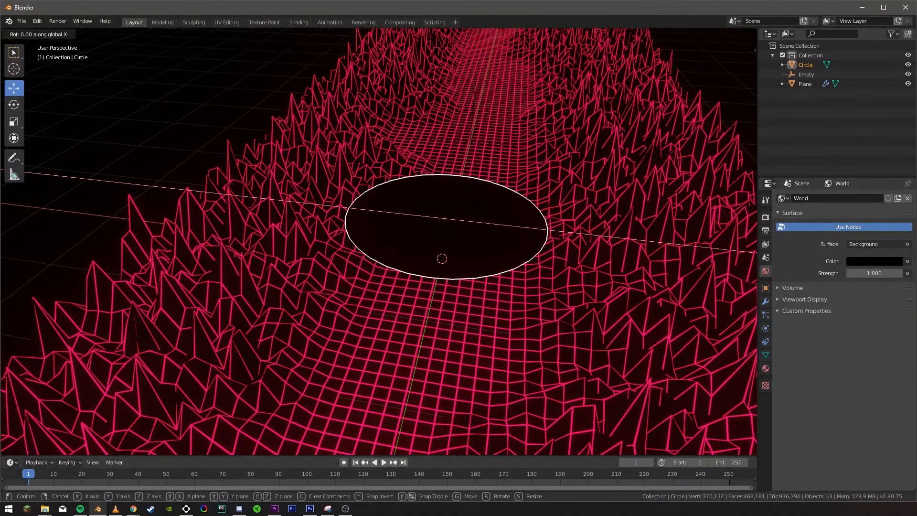
{"action": "type", "text": "90"}
{"action": "key", "text": "Return"}
Extrude the circle's face about 0.23 m along Y to make a thick disc.
{"action": "middle_click_drag", "start_coordinate": [478, 192], "coordinate": [382, 179]}
{"action": "middle_click_drag", "start_coordinate": [506, 190], "coordinate": [487, 192]}
{"action": "key", "text": "Tab"}
{"action": "key", "text": "e"}
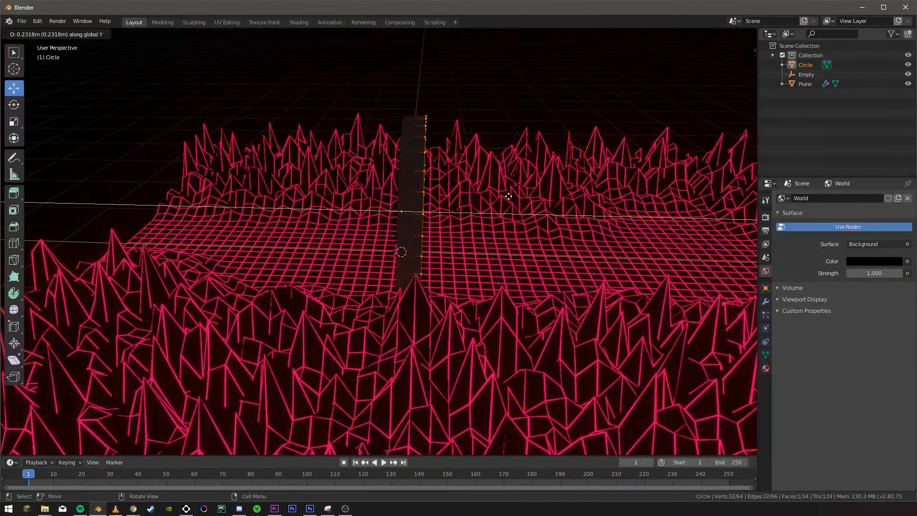
{"action": "left_click", "coordinate": [508, 196]}
{"action": "middle_click_drag", "start_coordinate": [509, 196], "coordinate": [622, 232]}
{"action": "key", "text": "Tab"}
Enlarge the disc, move it far down the valley along Y, and lower it at the horizon.
{"action": "key", "text": "s"}
{"action": "left_click", "coordinate": [600, 232]}
{"action": "left_click_drag", "start_coordinate": [618, 212], "coordinate": [72, 159]}
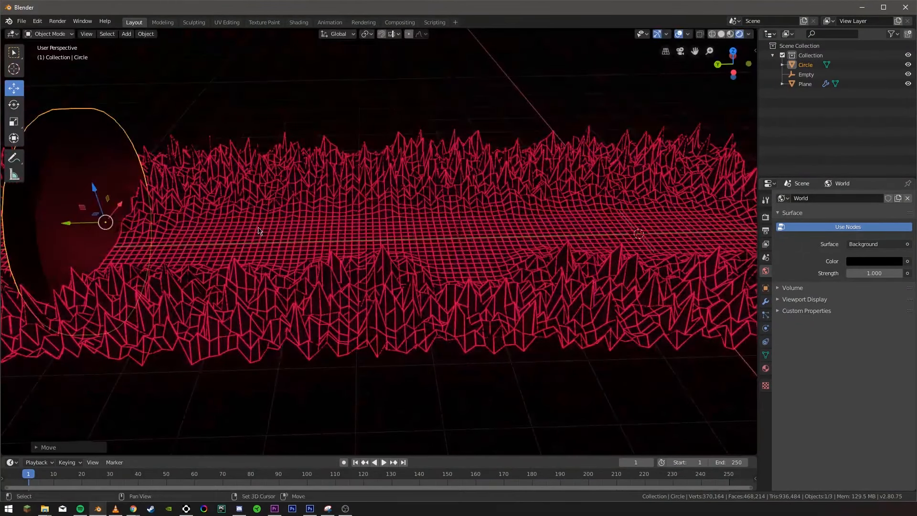
{"action": "middle_click_drag", "start_coordinate": [73, 211], "coordinate": [532, 193], "text": "shift"}
{"action": "left_click_drag", "start_coordinate": [604, 202], "coordinate": [46, 188]}
{"action": "middle_click_drag", "start_coordinate": [47, 211], "coordinate": [351, 159], "text": "shift"}
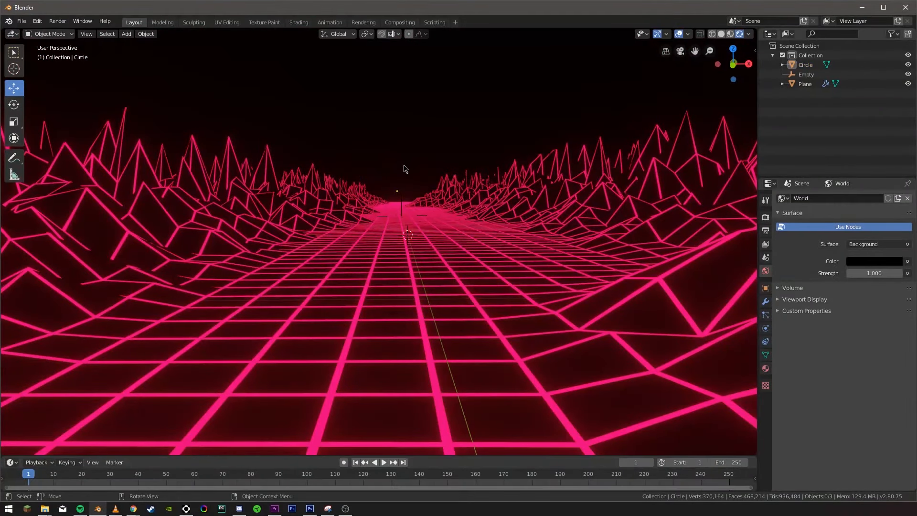
{"action": "left_click_drag", "start_coordinate": [401, 158], "coordinate": [402, 166]}
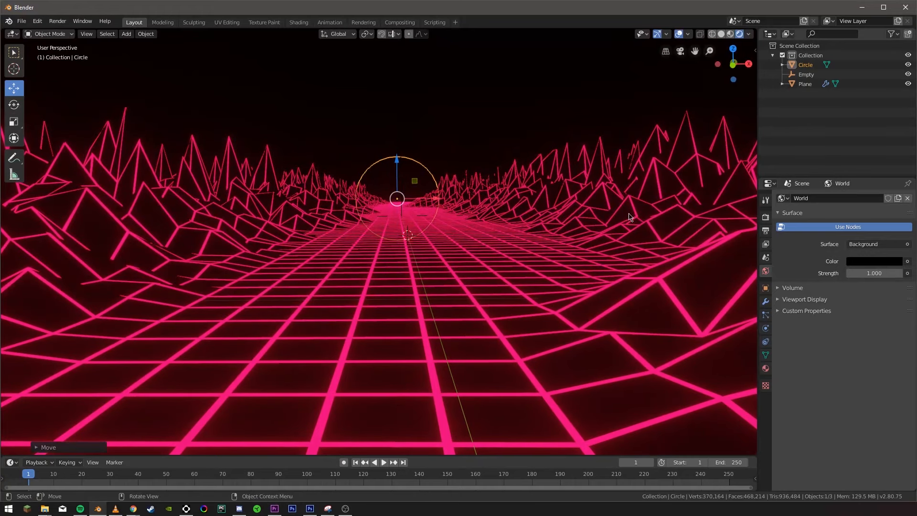
Lighten the world background colour from black to a mid grey.
{"action": "left_click", "coordinate": [875, 264]}
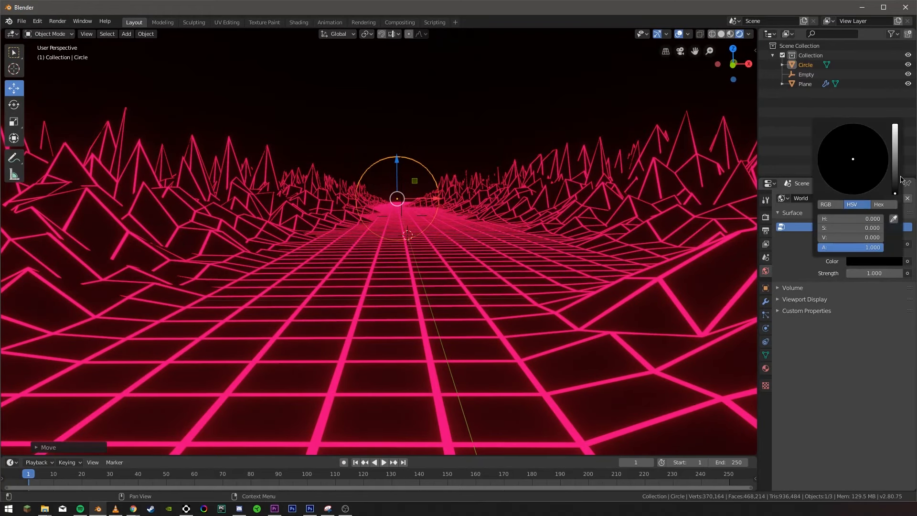
{"action": "left_click_drag", "start_coordinate": [896, 167], "coordinate": [896, 153]}
{"action": "left_click", "coordinate": [548, 128]}
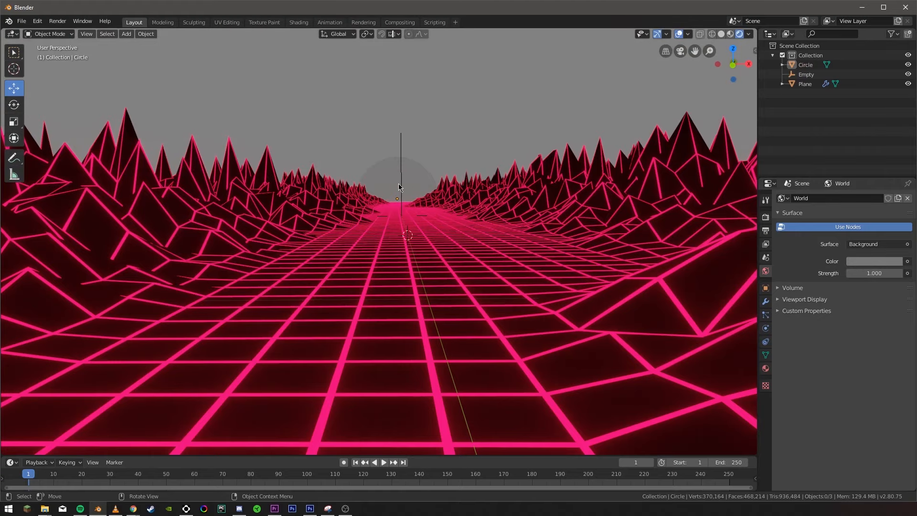
Lower the disc slightly and give it a new material named Sun.
{"action": "left_click", "coordinate": [389, 181]}
{"action": "left_click_drag", "start_coordinate": [390, 163], "coordinate": [392, 166]}
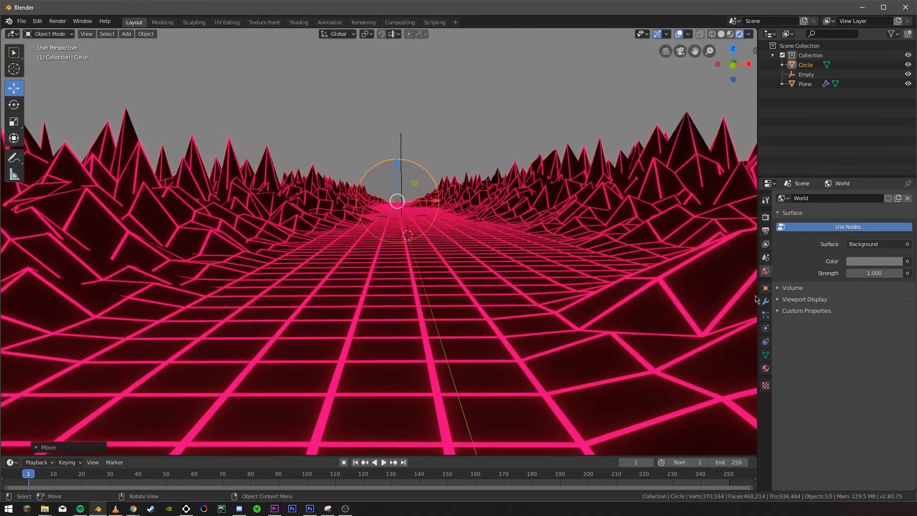
{"action": "left_click", "coordinate": [766, 368]}
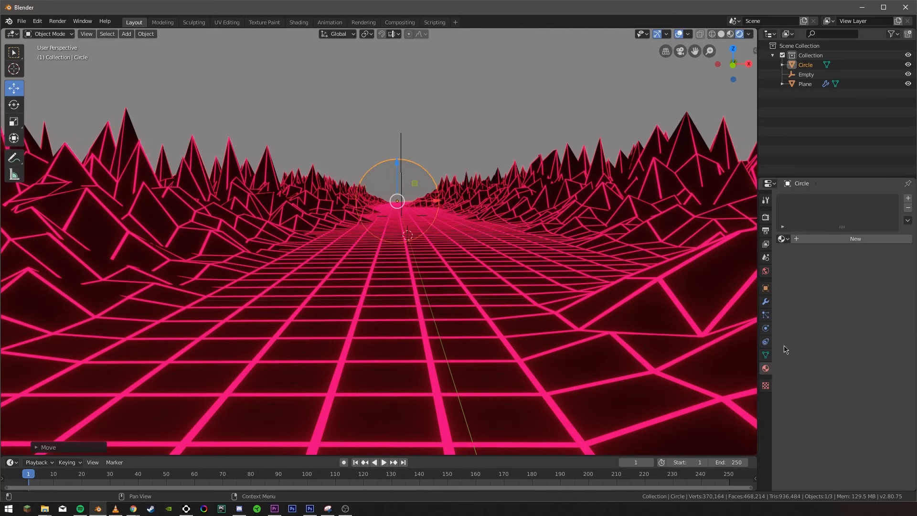
{"action": "left_click", "coordinate": [849, 239]}
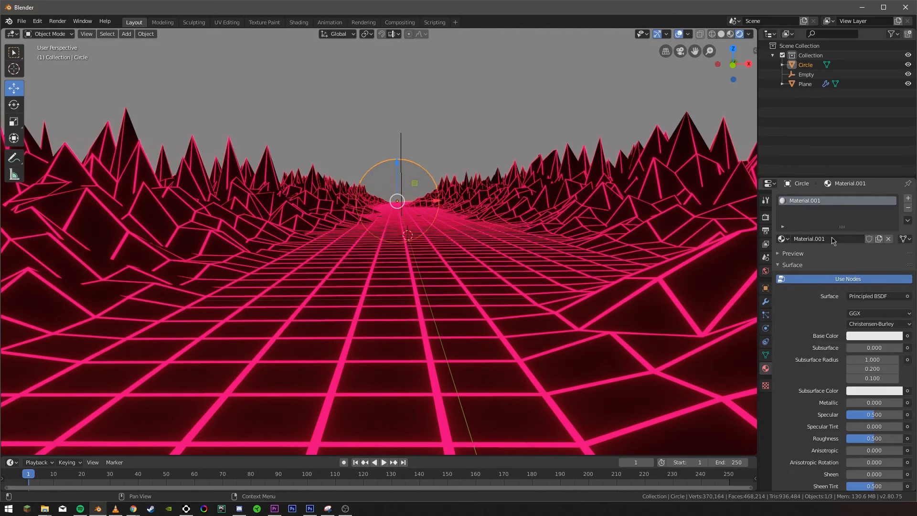
{"action": "left_click", "coordinate": [831, 238]}
{"action": "type", "text": "Sun"}
{"action": "key", "text": "Return"}
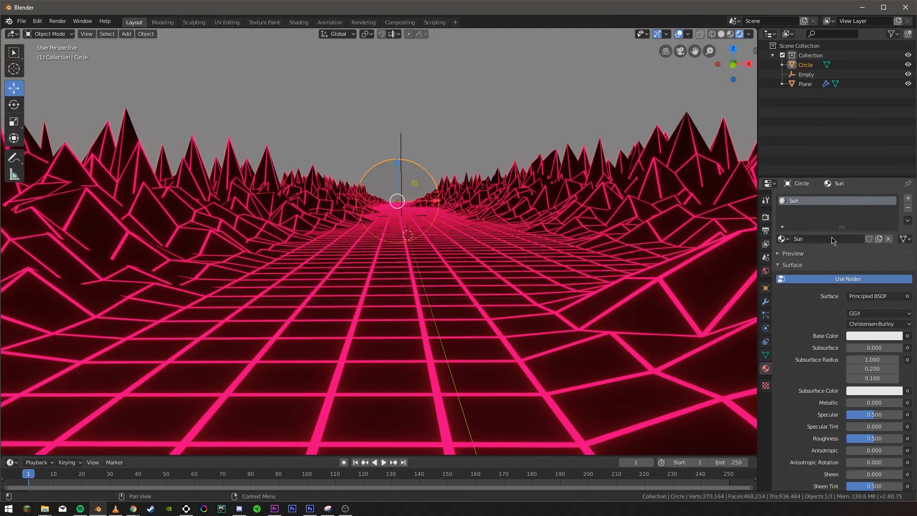
Try an orange base colour on the Sun material and switch its surface shader to Emission.
{"action": "left_click", "coordinate": [863, 337]}
{"action": "left_click", "coordinate": [843, 247]}
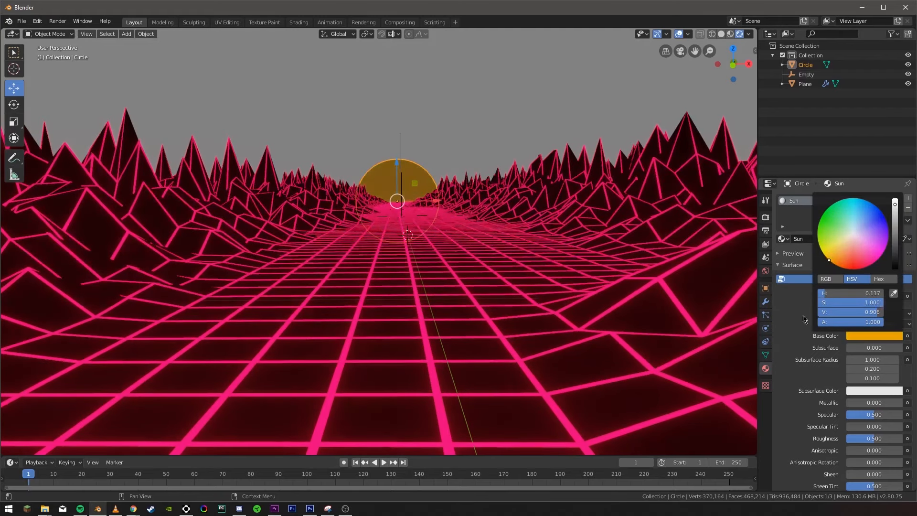
{"action": "left_click", "coordinate": [872, 297]}
{"action": "left_click", "coordinate": [790, 107]}
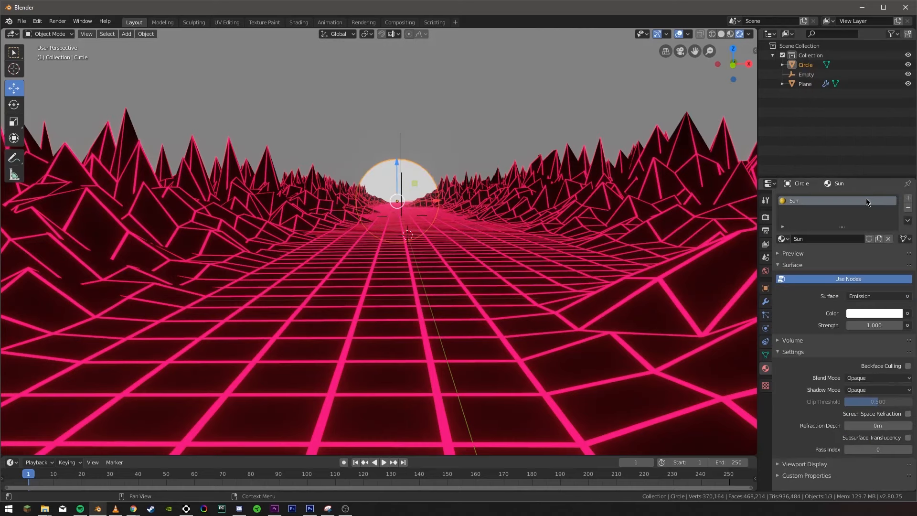
Give the Sun material's emission an orange colour and a strength of 6.000.
{"action": "left_click", "coordinate": [873, 314]}
{"action": "left_click_drag", "start_coordinate": [868, 228], "coordinate": [836, 243]}
{"action": "left_click_drag", "start_coordinate": [874, 326], "coordinate": [900, 325]}
{"action": "left_click", "coordinate": [869, 313]}
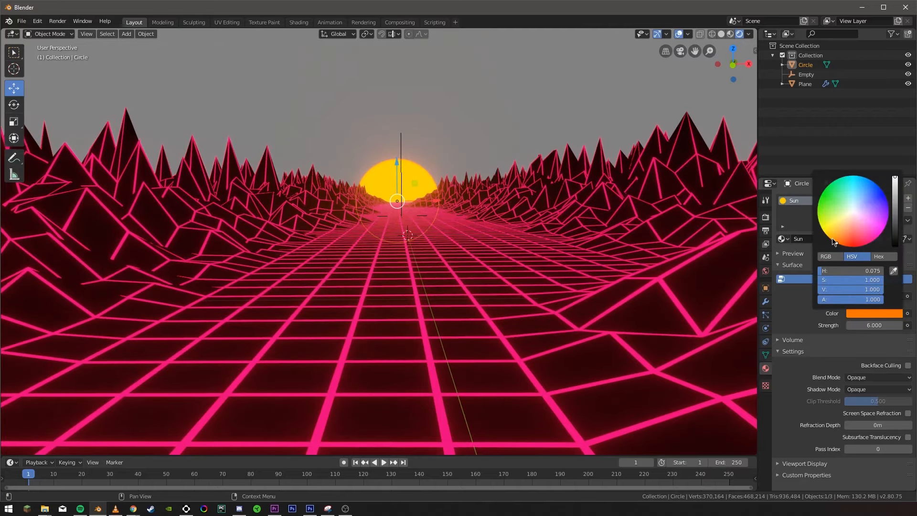
{"action": "left_click", "coordinate": [558, 127]}
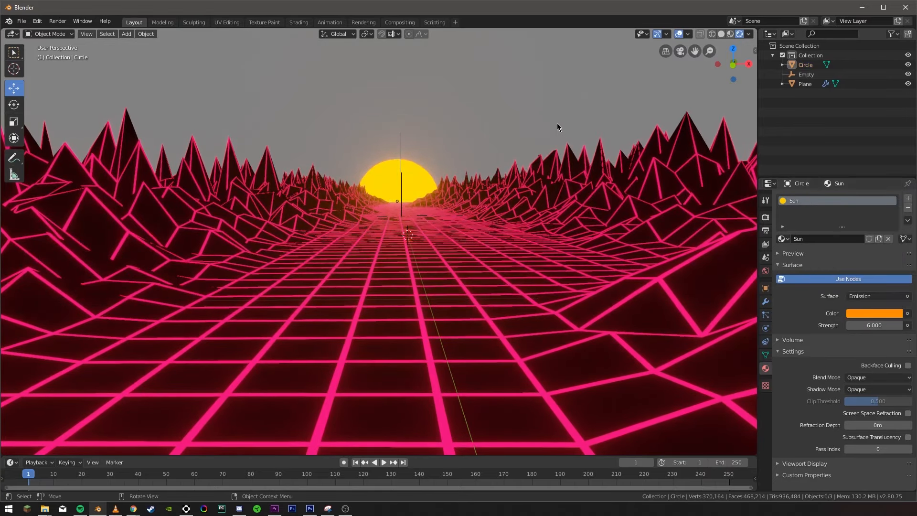
Move the sun disc along the valley's length and check it from a low angle on the valley floor.
{"action": "middle_click_drag", "start_coordinate": [557, 127], "coordinate": [54, 232]}
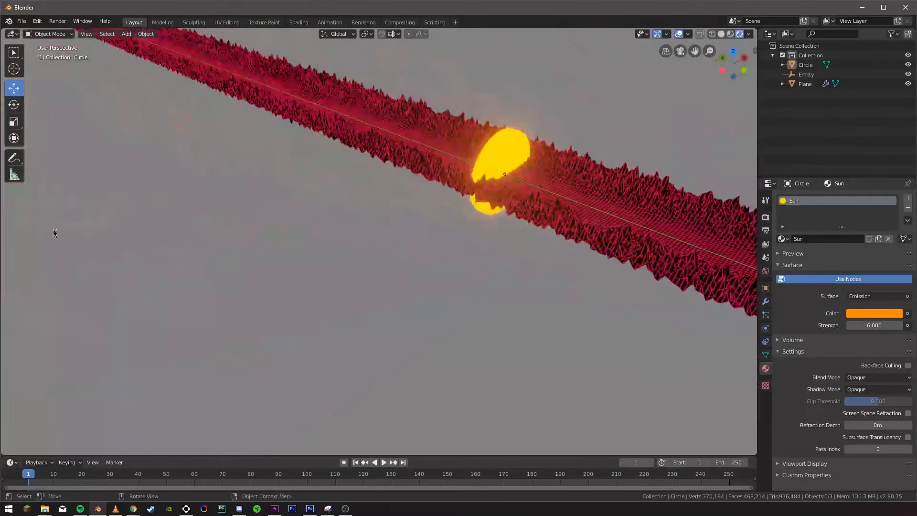
{"action": "left_click_drag", "start_coordinate": [480, 159], "coordinate": [452, 159]}
{"action": "middle_click_drag", "start_coordinate": [451, 159], "coordinate": [501, 269]}
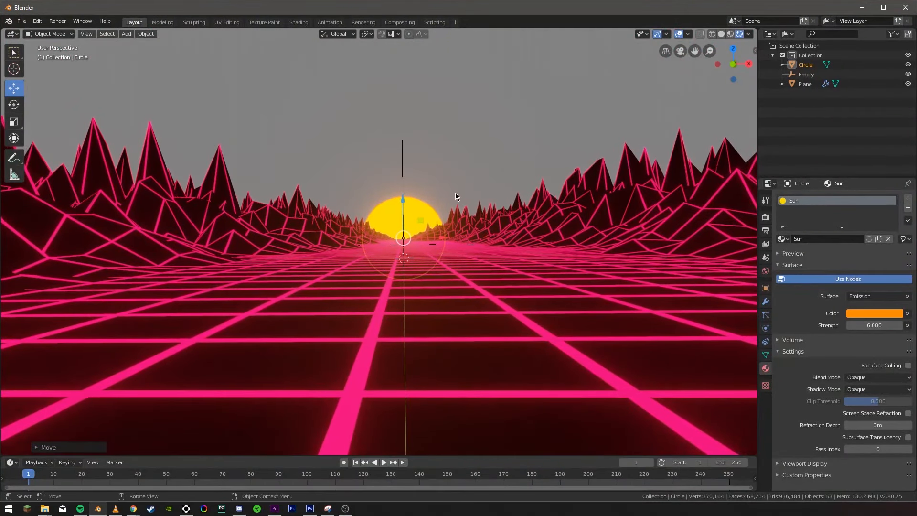
Add a camera, align it to the current low view of the valley and sun, and look through it.
{"action": "key", "text": "shift+a"}
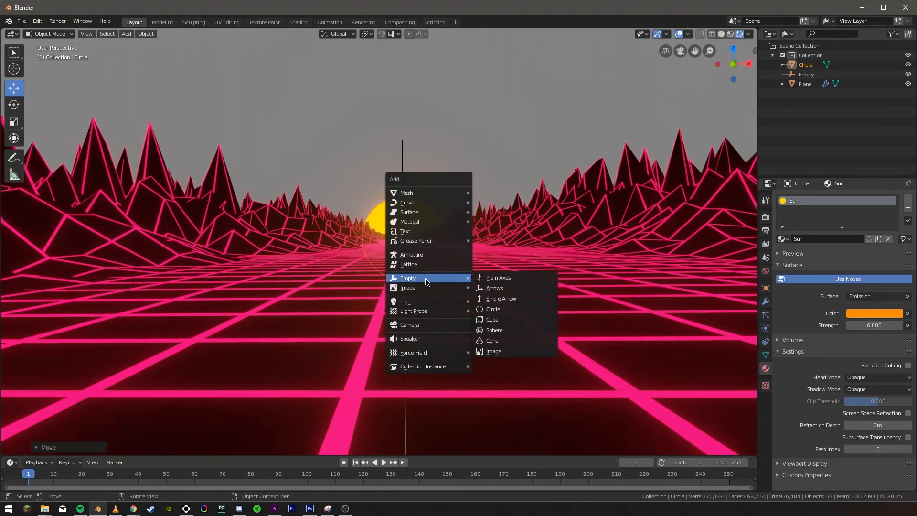
{"action": "left_click", "coordinate": [411, 325]}
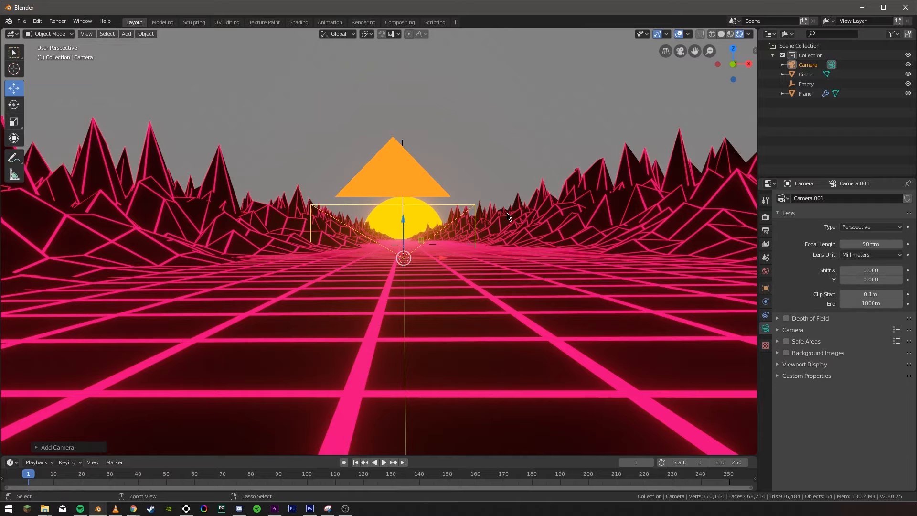
{"action": "key", "text": "KP_0"}
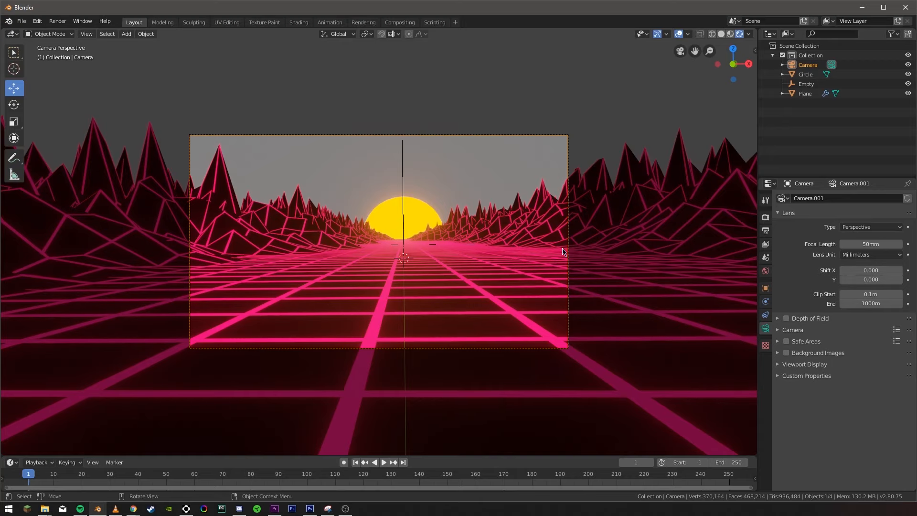
Shift the camera slightly along the global X axis to centre its view of the valley.
{"action": "key", "text": "g"}
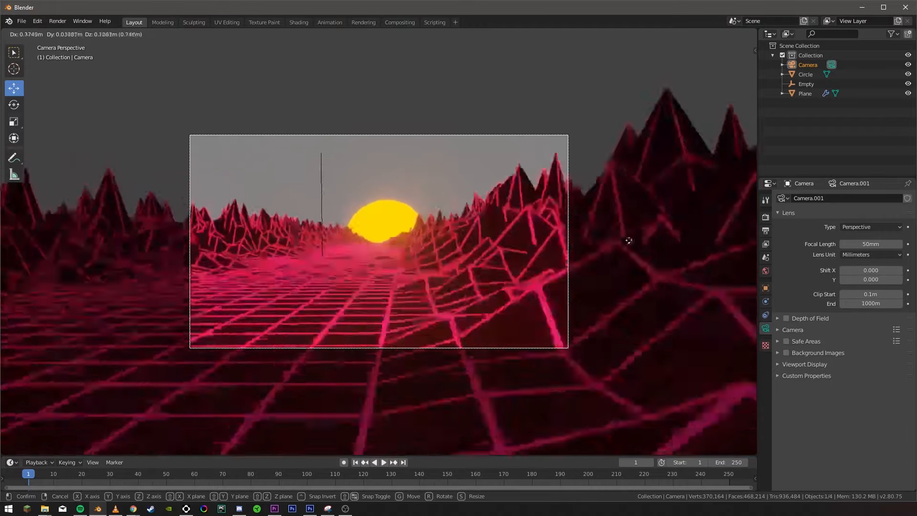
{"action": "right_click", "coordinate": [561, 230]}
{"action": "key", "text": "g"}
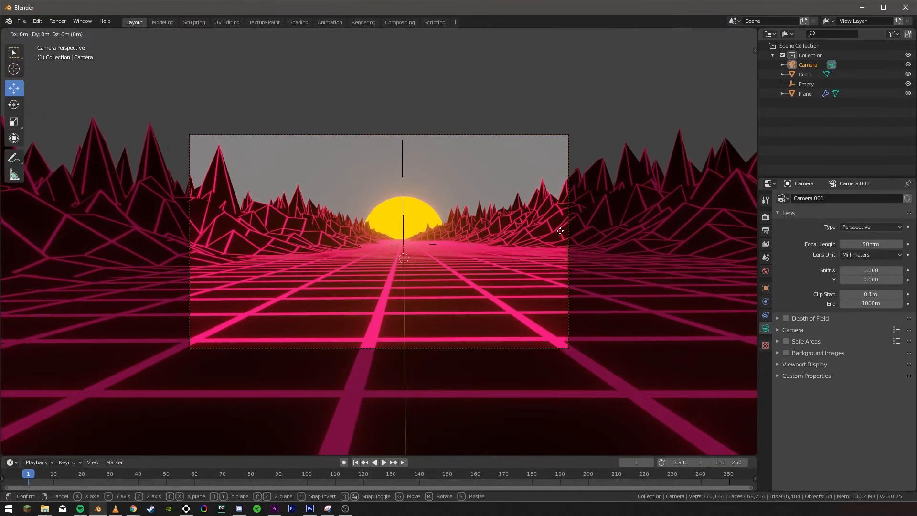
{"action": "key", "text": "x"}
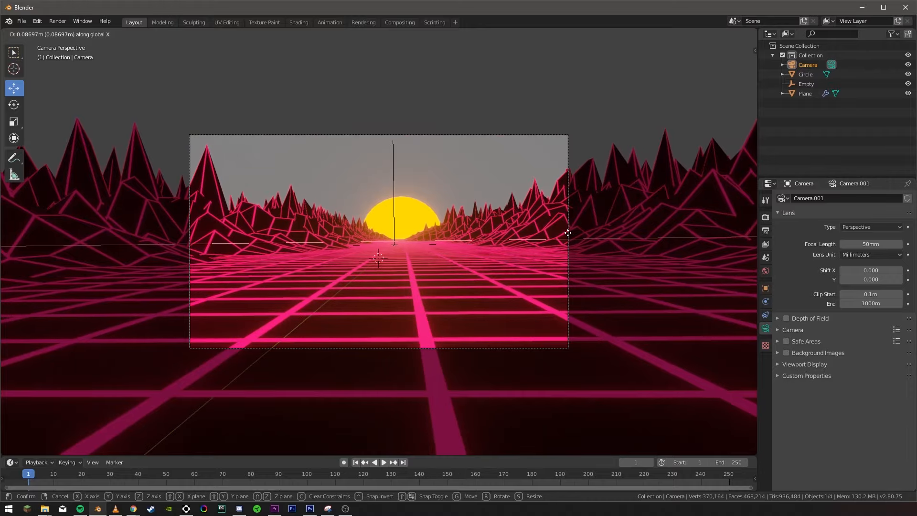
{"action": "left_click", "coordinate": [566, 233]}
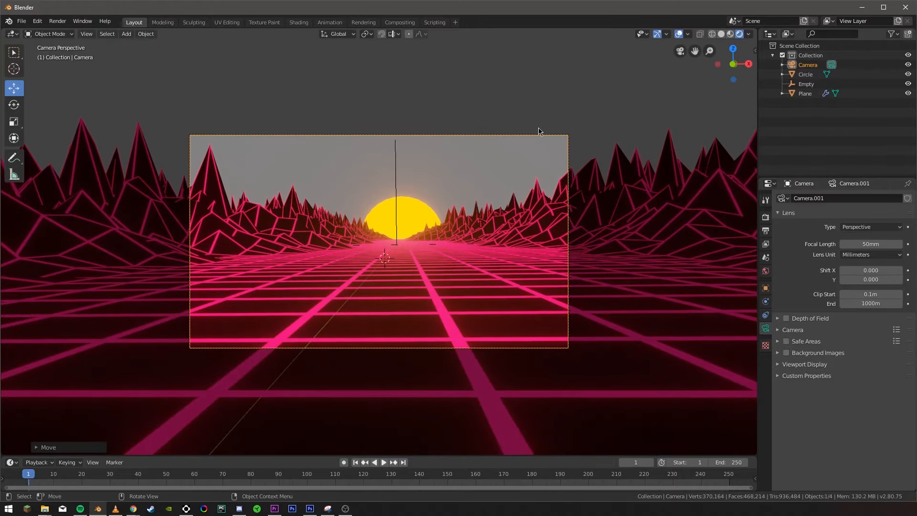
Move the sun disc sideways along the X axis, clear of the terrain.
{"action": "middle_click_drag", "start_coordinate": [565, 232], "coordinate": [607, 258]}
{"action": "scroll", "coordinate": [606, 258], "scroll_direction": "down", "scroll_amount": 12}
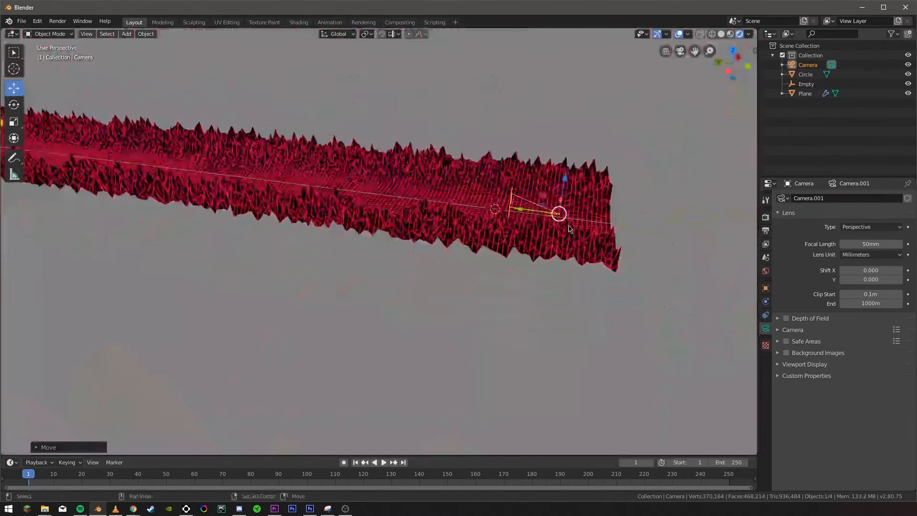
{"action": "middle_click_drag", "start_coordinate": [459, 325], "coordinate": [411, 293]}
{"action": "middle_click_drag", "start_coordinate": [303, 237], "coordinate": [387, 252]}
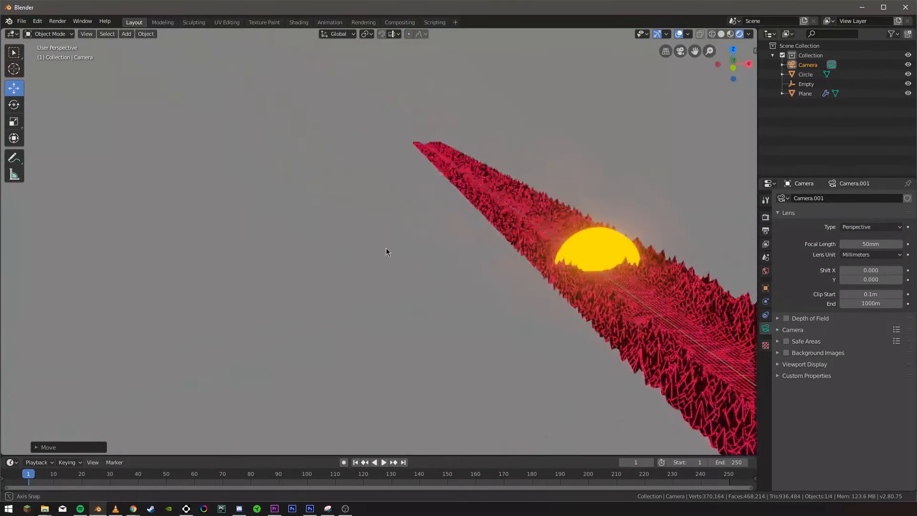
{"action": "left_click", "coordinate": [578, 252]}
{"action": "key", "text": "g"}
{"action": "key", "text": "x"}
{"action": "left_click", "coordinate": [444, 265]}
Snap the 3D cursor to the sun disc and add a cube there.
{"action": "middle_click_drag", "start_coordinate": [401, 381], "coordinate": [431, 265]}
{"action": "key", "text": "shift+s"}
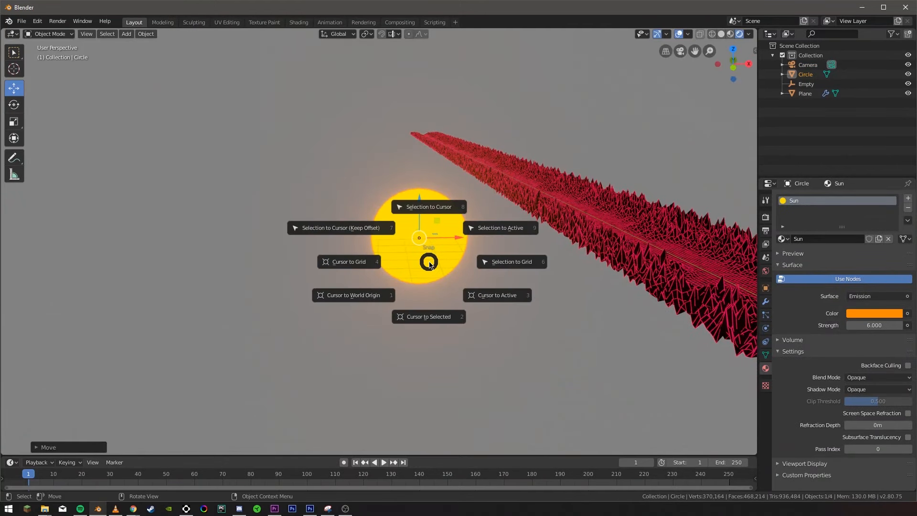
{"action": "left_click", "coordinate": [488, 299]}
{"action": "middle_click_drag", "start_coordinate": [438, 307], "coordinate": [582, 290]}
{"action": "key", "text": "shift+a"}
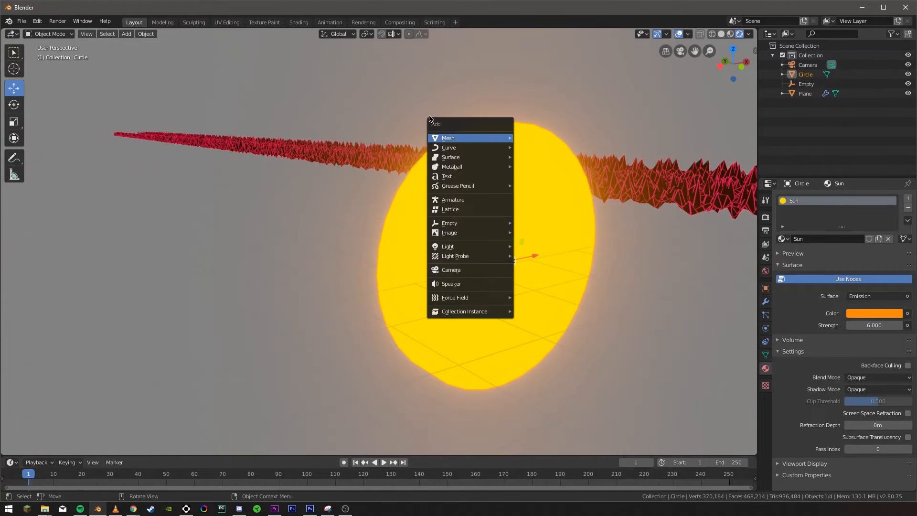
{"action": "mouse_move", "coordinate": [461, 139]}
{"action": "left_click", "coordinate": [532, 148]}
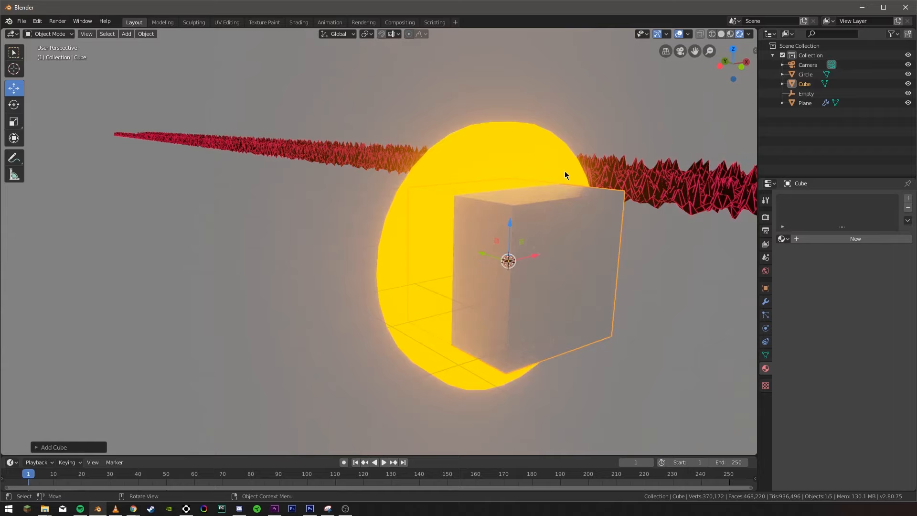
Flatten the cube to about 0.02 along Z and raise the slab to near the top of the sun.
{"action": "key", "text": "s"}
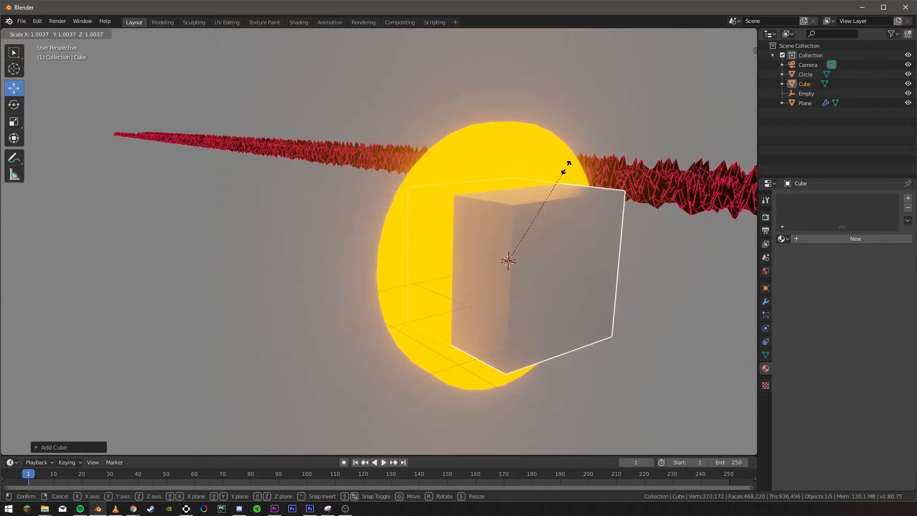
{"action": "key", "text": "z"}
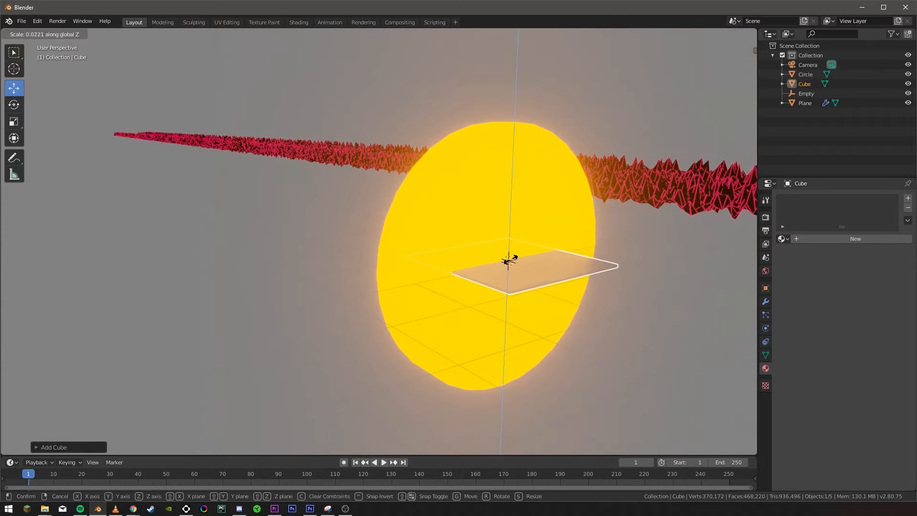
{"action": "left_click", "coordinate": [515, 260]}
{"action": "left_click_drag", "start_coordinate": [510, 224], "coordinate": [597, 125]}
{"action": "middle_click_drag", "start_coordinate": [597, 126], "coordinate": [529, 134]}
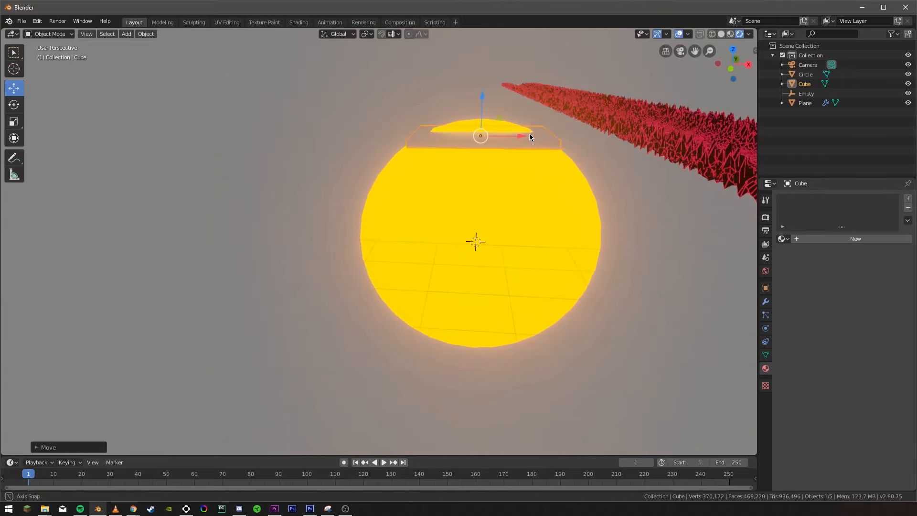
Widen the slab to about 1.8 times its size in X and Y only, and make it thinner along Z.
{"action": "key", "text": "s"}
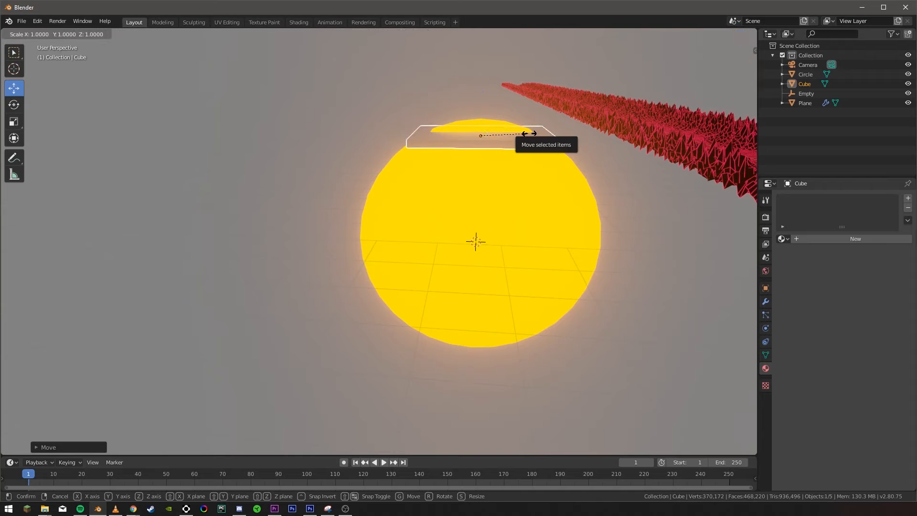
{"action": "key", "text": "shift+z"}
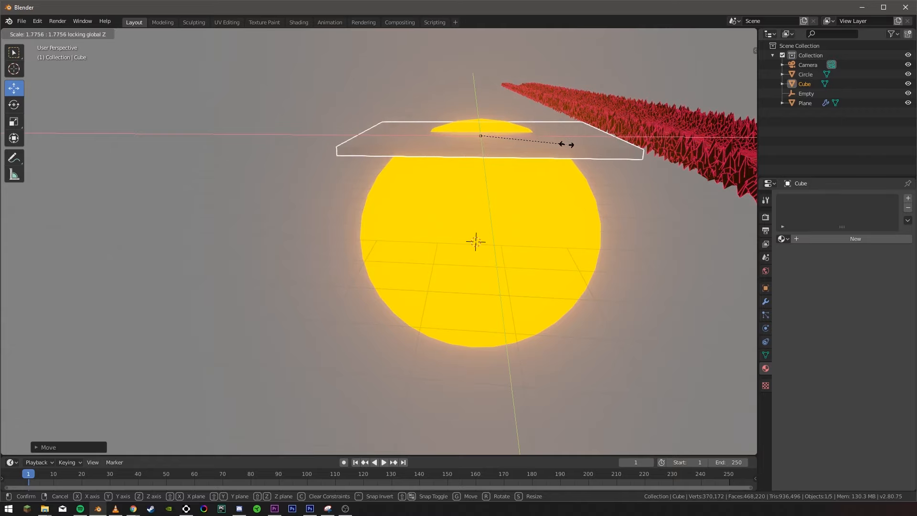
{"action": "left_click", "coordinate": [568, 148]}
{"action": "key", "text": "s"}
{"action": "key", "text": "z"}
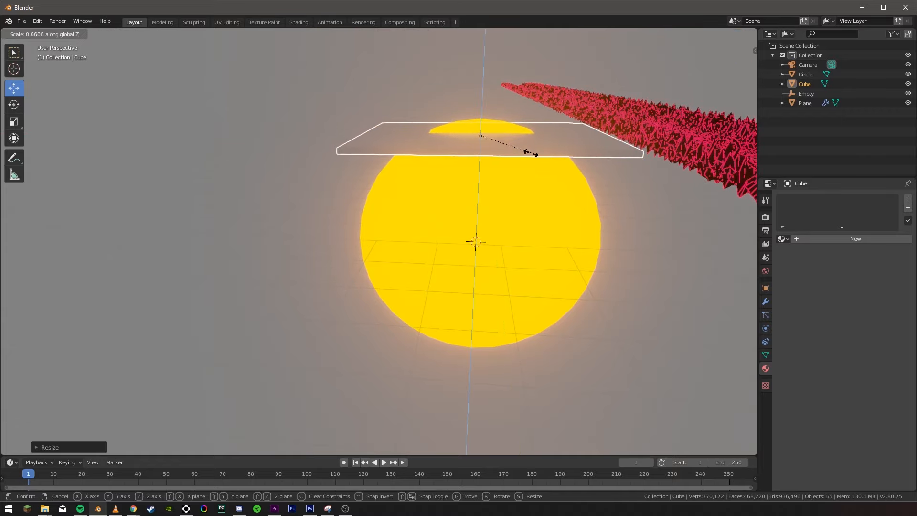
{"action": "left_click", "coordinate": [522, 154]}
Raise the slab slightly and centre it along X over the top of the sun.
{"action": "middle_click_drag", "start_coordinate": [521, 154], "coordinate": [500, 116]}
{"action": "left_click_drag", "start_coordinate": [482, 98], "coordinate": [482, 94]}
{"action": "middle_click_drag", "start_coordinate": [492, 124], "coordinate": [500, 128]}
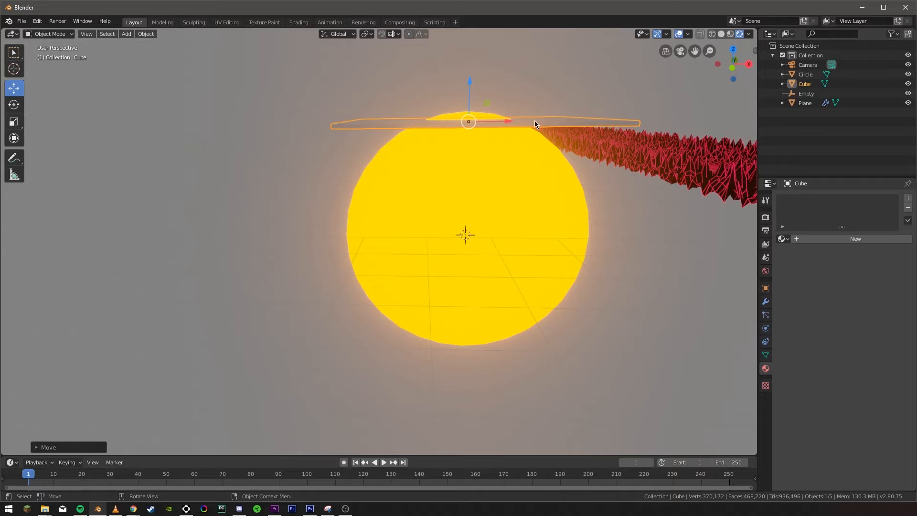
{"action": "left_click_drag", "start_coordinate": [505, 121], "coordinate": [497, 120]}
{"action": "mouse_move", "coordinate": [600, 183]}
{"action": "middle_mouse_down"}
{"action": "mouse_move", "coordinate": [594, 176]}
{"action": "mouse_move", "coordinate": [598, 186]}
{"action": "middle_mouse_up"}
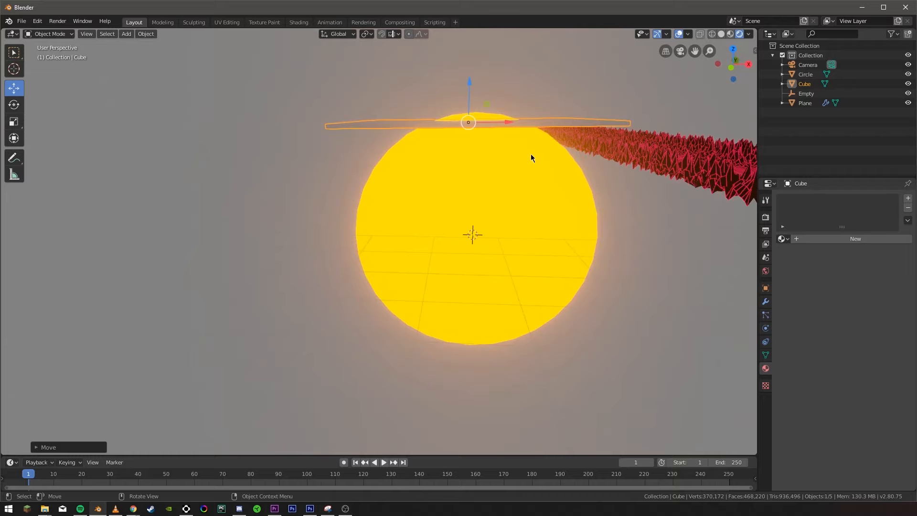
{"action": "left_click_drag", "start_coordinate": [503, 120], "coordinate": [506, 122]}
{"action": "middle_click_drag", "start_coordinate": [506, 122], "coordinate": [602, 181]}
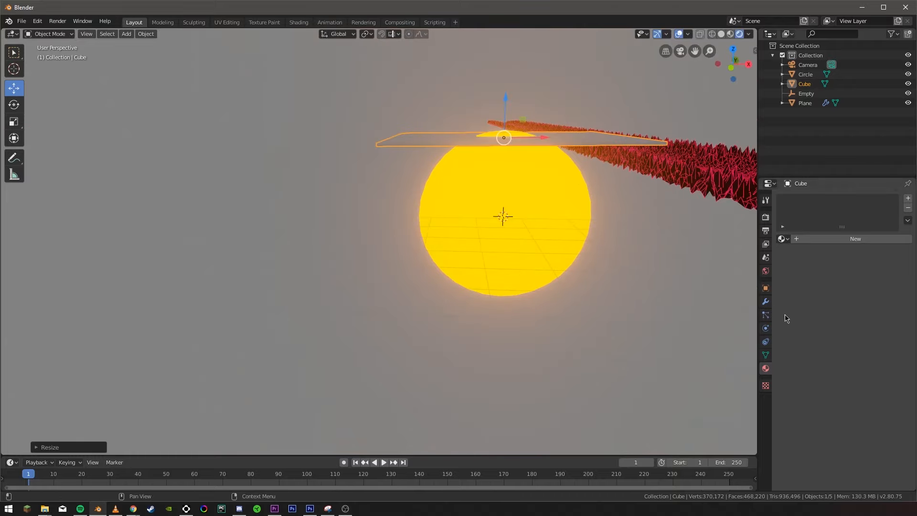
Add a Boolean modifier to the sun disc.
{"action": "left_click", "coordinate": [766, 302]}
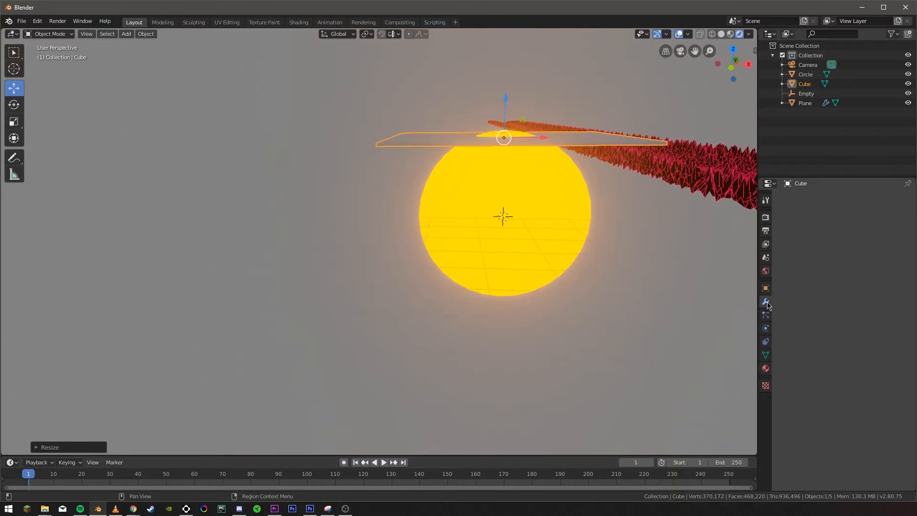
{"action": "left_click", "coordinate": [534, 224]}
{"action": "left_click", "coordinate": [810, 200]}
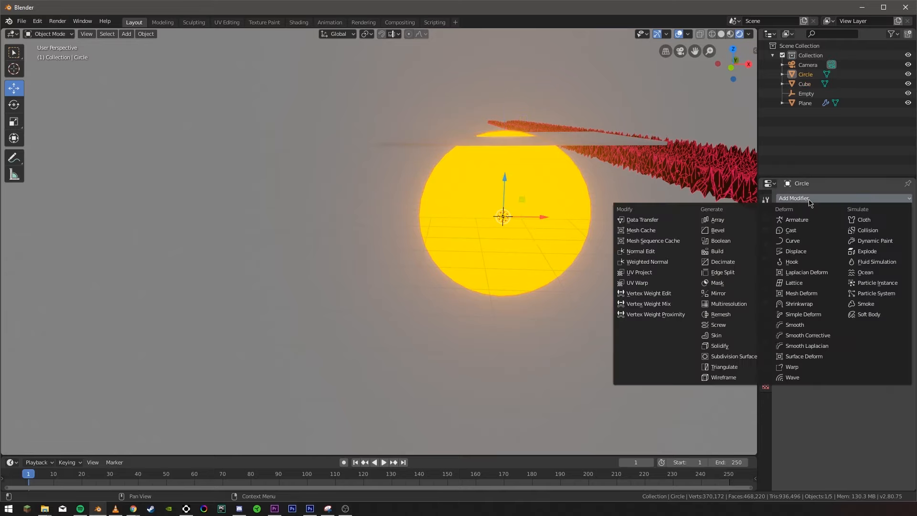
{"action": "left_click", "coordinate": [721, 241]}
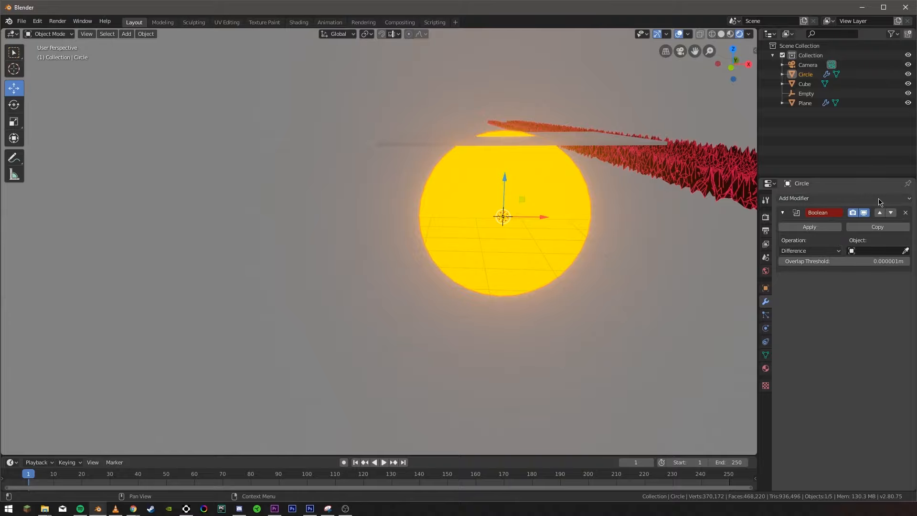
Add an Array modifier to the slab with a relative offset of 0 on X and -2 on Z.
{"action": "left_click", "coordinate": [566, 137]}
{"action": "left_click", "coordinate": [822, 202]}
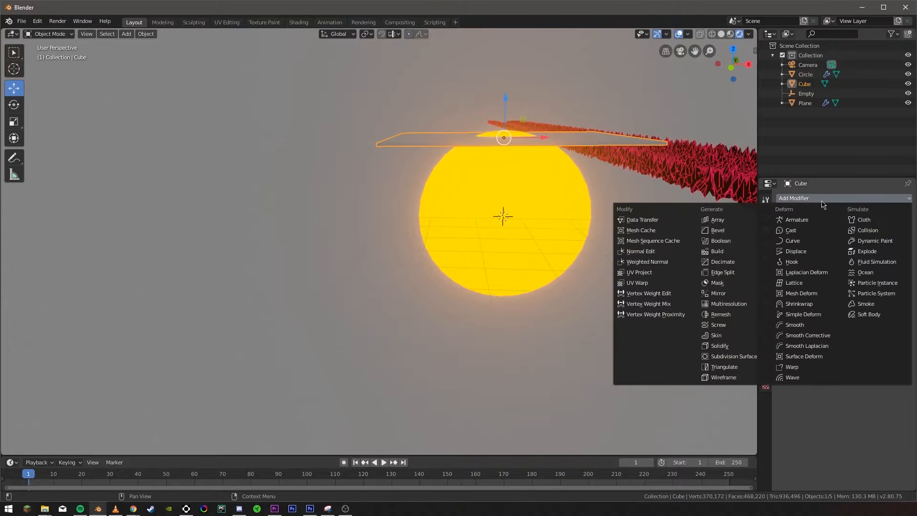
{"action": "left_click", "coordinate": [711, 219]}
{"action": "middle_click_drag", "start_coordinate": [596, 195], "coordinate": [567, 155]}
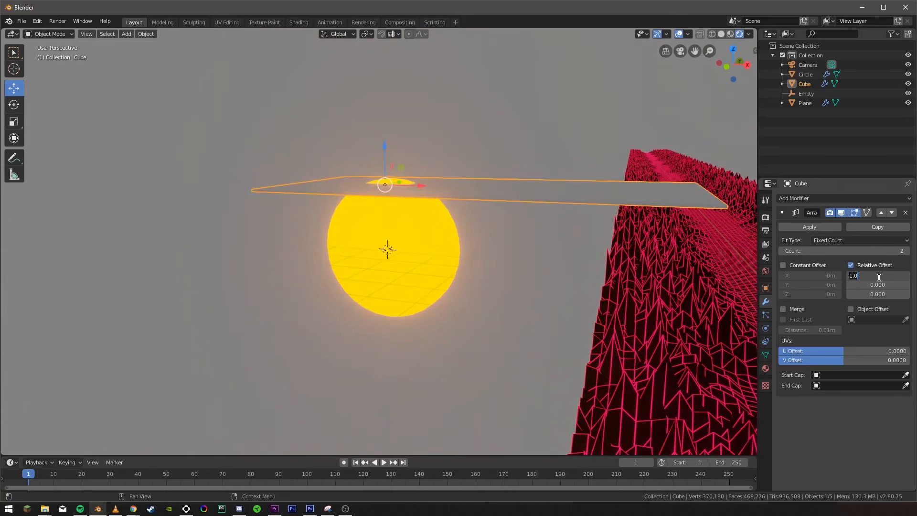
{"action": "type", "text": "0"}
{"action": "key", "text": "Return"}
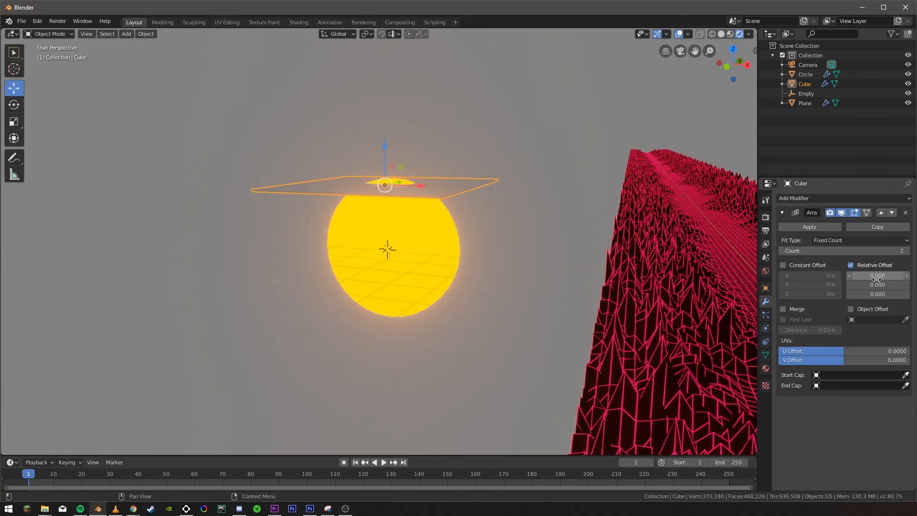
{"action": "left_click_drag", "start_coordinate": [881, 293], "coordinate": [477, 287]}
{"action": "middle_click_drag", "start_coordinate": [476, 287], "coordinate": [532, 258]}
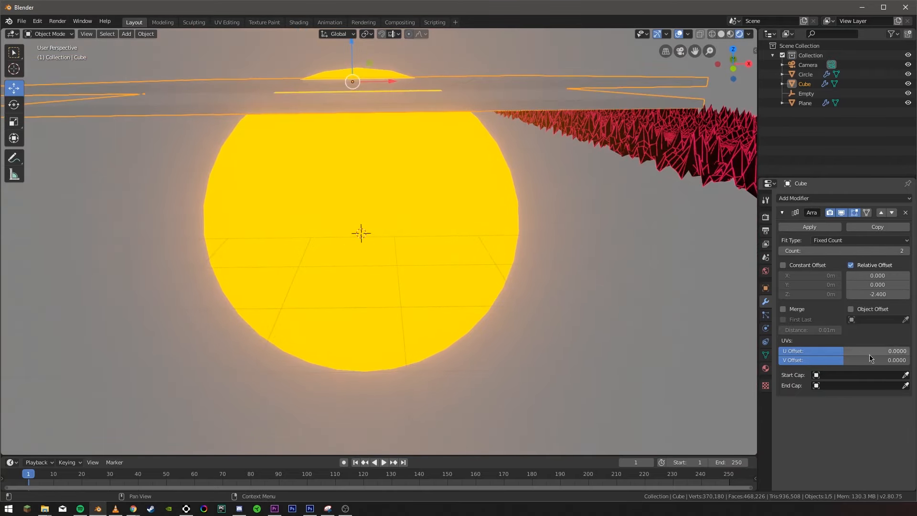
{"action": "left_click_drag", "start_coordinate": [877, 294], "coordinate": [896, 294]}
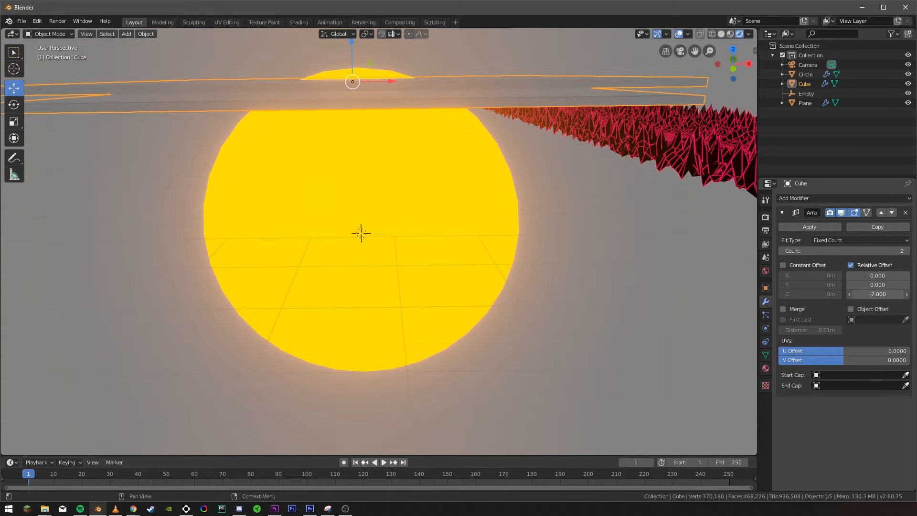
Thin the arrayed slabs along Z and raise them slightly towards the sun's top edge.
{"action": "key", "text": "s"}
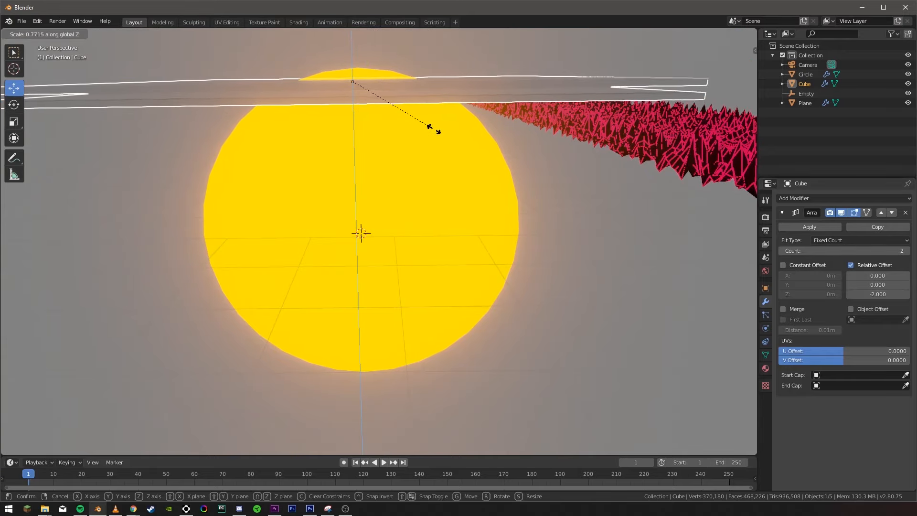
{"action": "left_click", "coordinate": [423, 117]}
{"action": "left_click_drag", "start_coordinate": [352, 47], "coordinate": [363, 41]}
{"action": "middle_click_drag", "start_coordinate": [516, 168], "coordinate": [912, 309]}
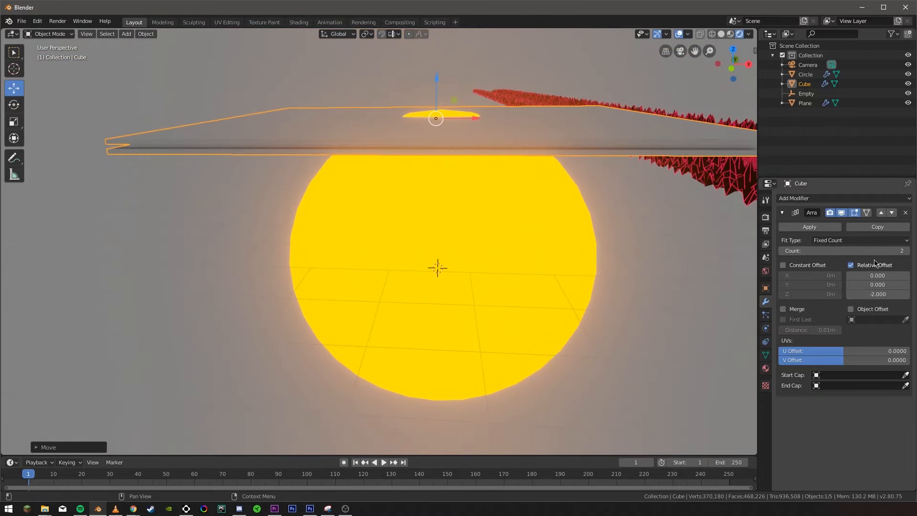
Increase the slab's Array count to 25 so the stack extends down the sun.
{"action": "left_click", "coordinate": [907, 250]}
{"action": "left_click", "coordinate": [907, 250]}
{"action": "left_click", "coordinate": [907, 250]}
{"action": "left_click", "coordinate": [907, 251]}
{"action": "left_click", "coordinate": [906, 251]}
{"action": "left_click", "coordinate": [907, 251]}
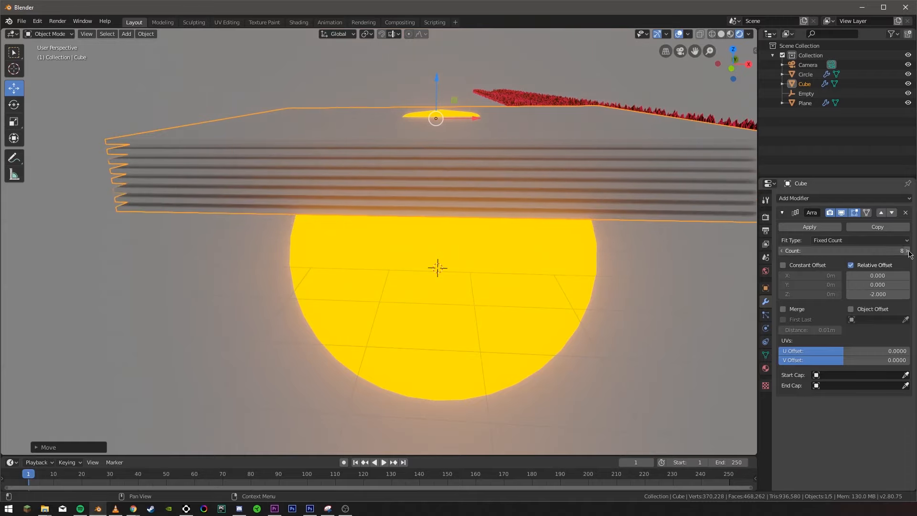
{"action": "left_click", "coordinate": [907, 250]}
{"action": "left_click", "coordinate": [907, 251]}
{"action": "left_click", "coordinate": [907, 250]}
{"action": "left_click", "coordinate": [907, 251]}
{"action": "left_click", "coordinate": [907, 251]}
{"action": "left_click", "coordinate": [907, 251]}
{"action": "left_click", "coordinate": [907, 251]}
{"action": "left_click", "coordinate": [907, 251]}
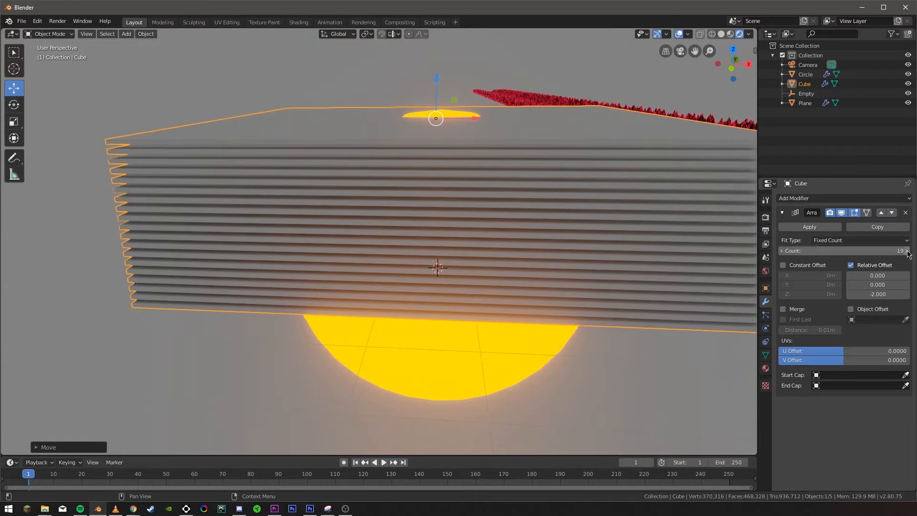
{"action": "left_click", "coordinate": [907, 251]}
{"action": "left_click", "coordinate": [907, 251]}
{"action": "left_click", "coordinate": [907, 251]}
{"action": "left_click", "coordinate": [907, 252]}
{"action": "left_click", "coordinate": [907, 251]}
{"action": "left_click", "coordinate": [907, 251]}
{"action": "middle_click_drag", "start_coordinate": [539, 406], "coordinate": [542, 279], "text": "shift"}
Set the Cube slabs as the target of the sun's Boolean Difference and apply the modifier.
{"action": "left_click", "coordinate": [449, 230]}
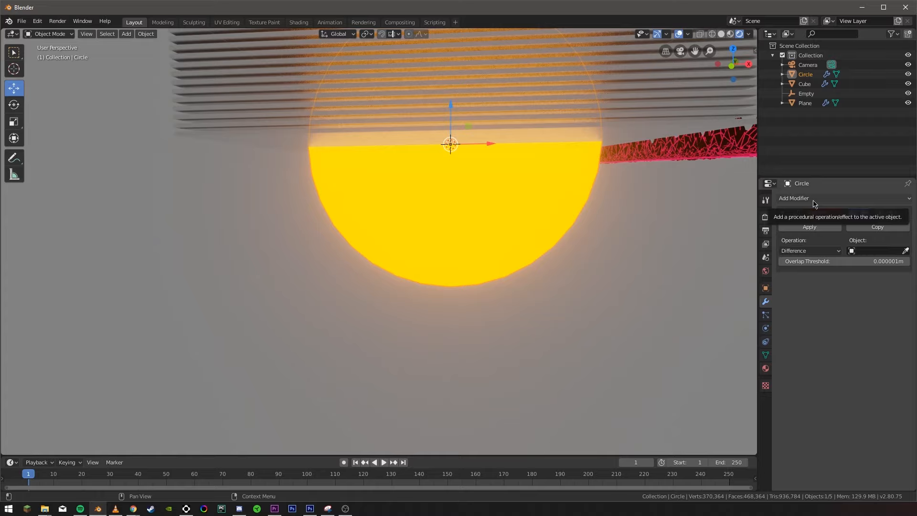
{"action": "middle_click_drag", "start_coordinate": [551, 144], "coordinate": [375, 218]}
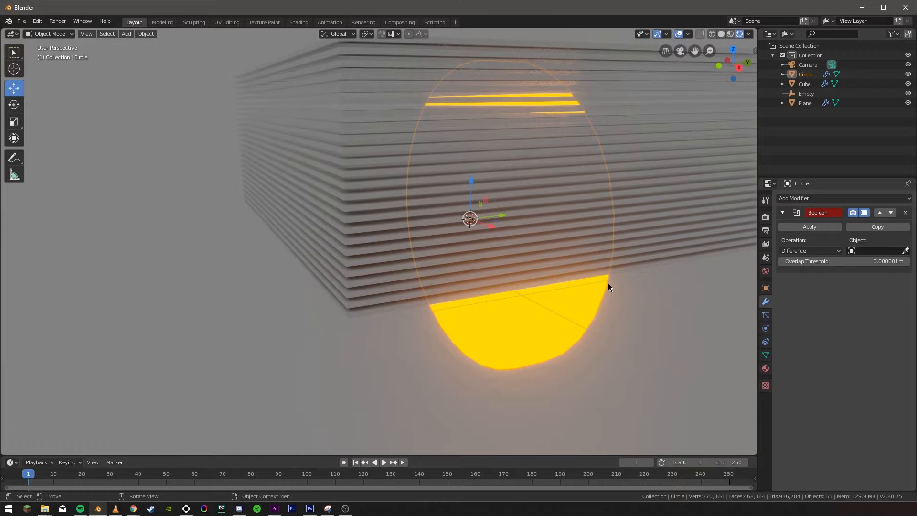
{"action": "middle_click_drag", "start_coordinate": [594, 176], "coordinate": [515, 137]}
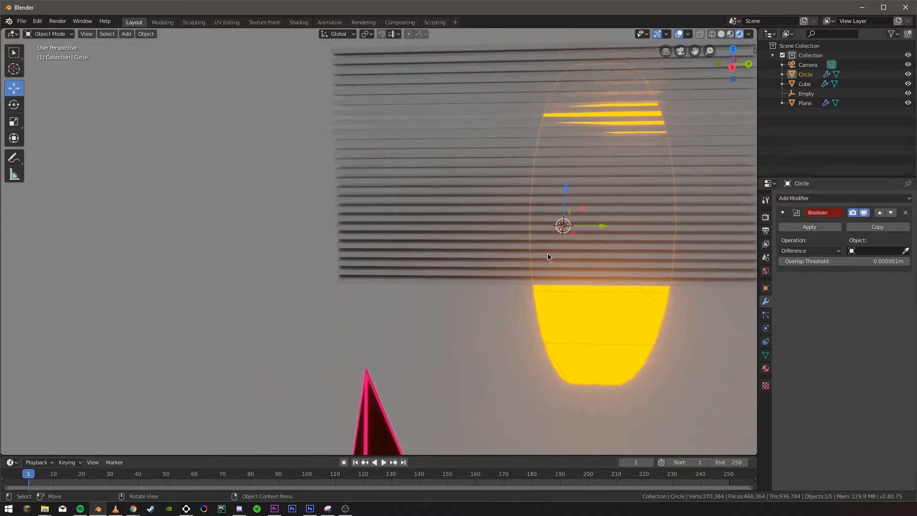
{"action": "left_click", "coordinate": [879, 251]}
{"action": "left_click", "coordinate": [897, 246]}
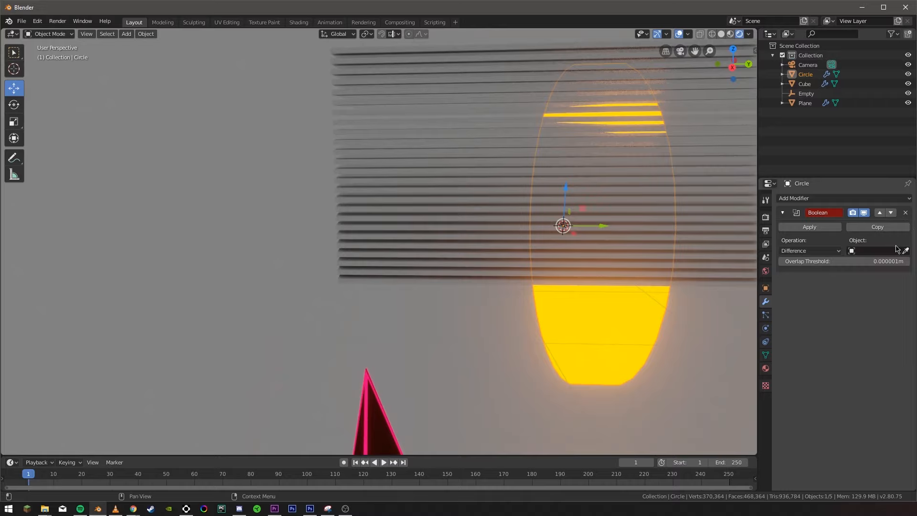
{"action": "left_click", "coordinate": [384, 164]}
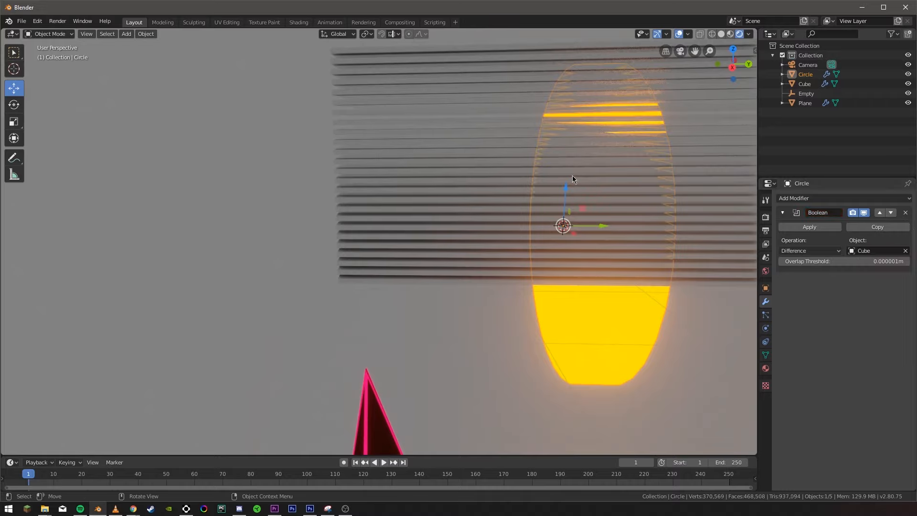
{"action": "middle_click_drag", "start_coordinate": [573, 176], "coordinate": [598, 185]}
{"action": "left_click", "coordinate": [814, 225]}
Move the cut sun about -3.38 m along the global Y axis, clear of the slab stack.
{"action": "key", "text": "g"}
{"action": "left_click", "coordinate": [461, 176]}
{"action": "middle_click_drag", "start_coordinate": [461, 176], "coordinate": [618, 219]}
{"action": "key", "text": "g"}
{"action": "key", "text": "y"}
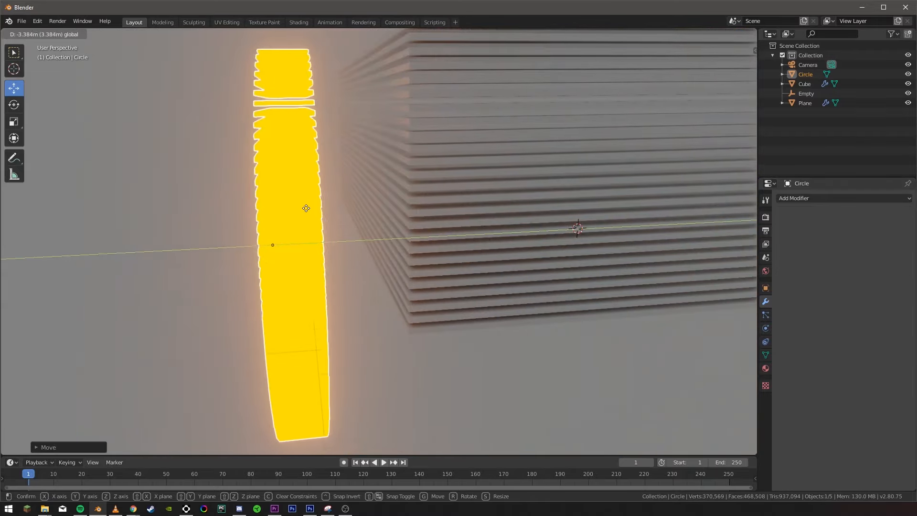
{"action": "left_click", "coordinate": [306, 209]}
Delete the arrayed slab cutter.
{"action": "middle_click_drag", "start_coordinate": [306, 208], "coordinate": [397, 173]}
{"action": "left_click", "coordinate": [397, 173]}
{"action": "key", "text": "Delete"}
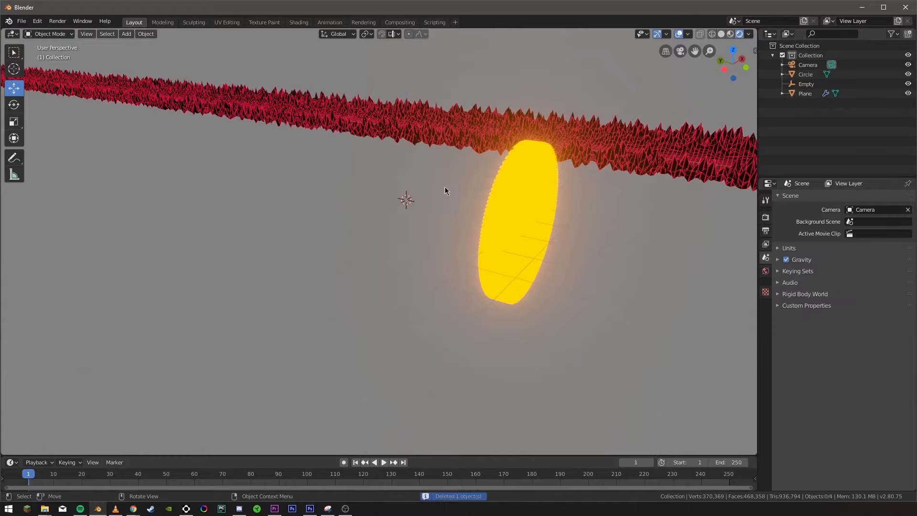
{"action": "middle_click_drag", "start_coordinate": [445, 190], "coordinate": [477, 220]}
Move the sun back along X to the valley's centre and frame it in the camera view.
{"action": "left_click", "coordinate": [477, 219]}
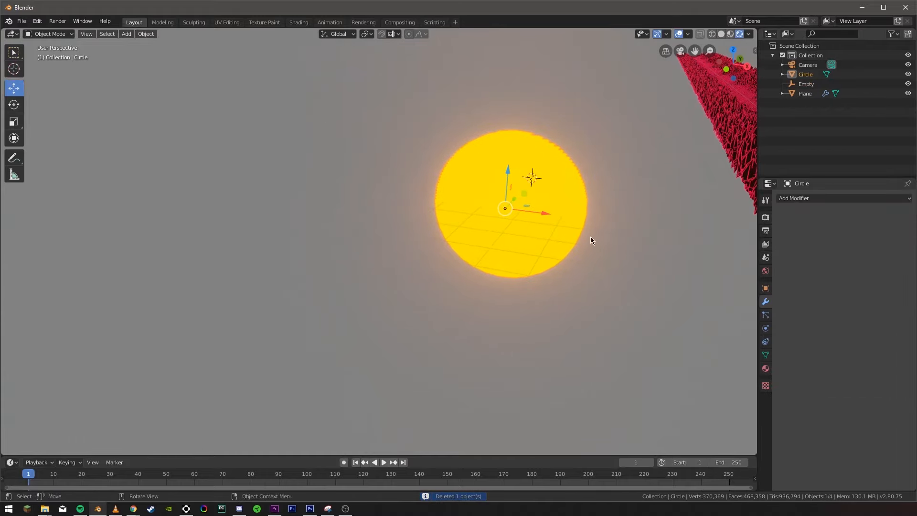
{"action": "middle_click_drag", "start_coordinate": [591, 240], "coordinate": [530, 212], "text": "shift"}
{"action": "left_click_drag", "start_coordinate": [433, 178], "coordinate": [707, 210]}
{"action": "middle_click_drag", "start_coordinate": [543, 236], "coordinate": [496, 215], "text": "shift"}
{"action": "key", "text": "KP_0"}
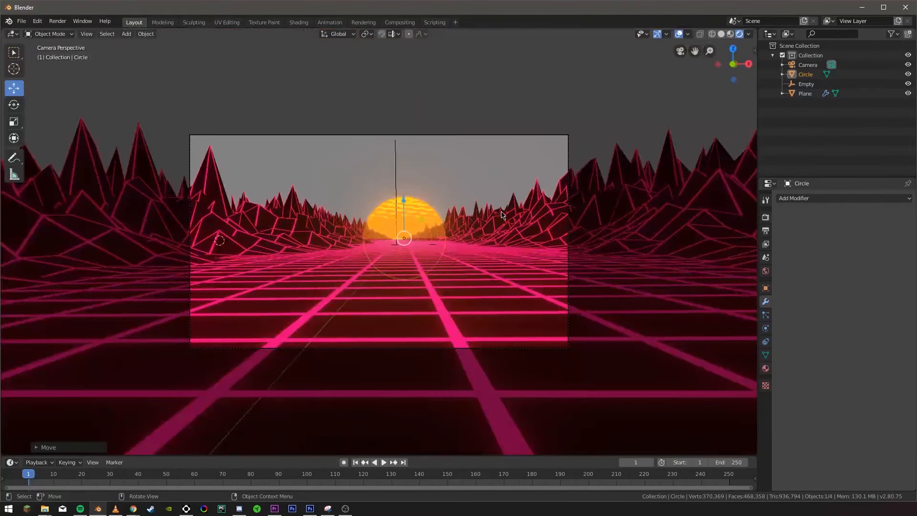
{"action": "scroll", "coordinate": [423, 225], "scroll_direction": "up", "scroll_amount": 3}
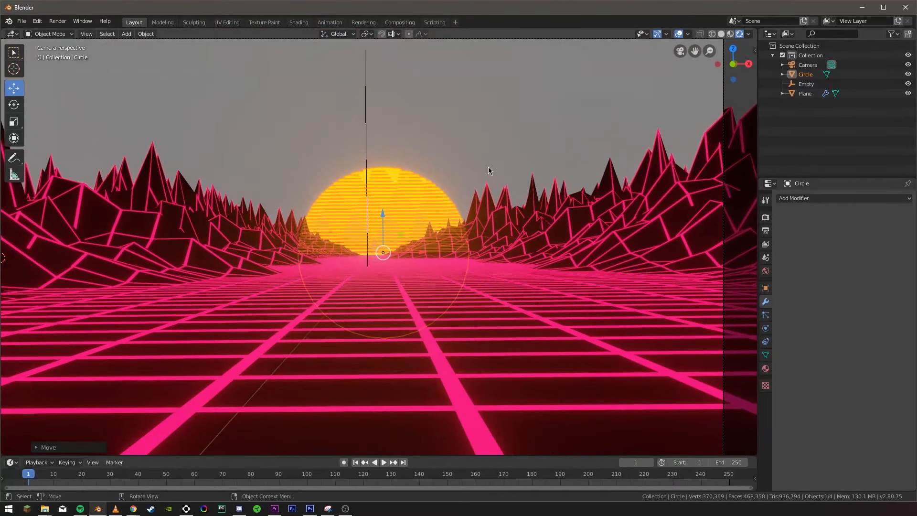
{"action": "scroll", "coordinate": [488, 167], "scroll_direction": "up", "scroll_amount": 1}
{"action": "scroll", "coordinate": [483, 171], "scroll_direction": "down", "scroll_amount": 2}
{"action": "middle_click_drag", "start_coordinate": [528, 183], "coordinate": [551, 173], "text": "shift"}
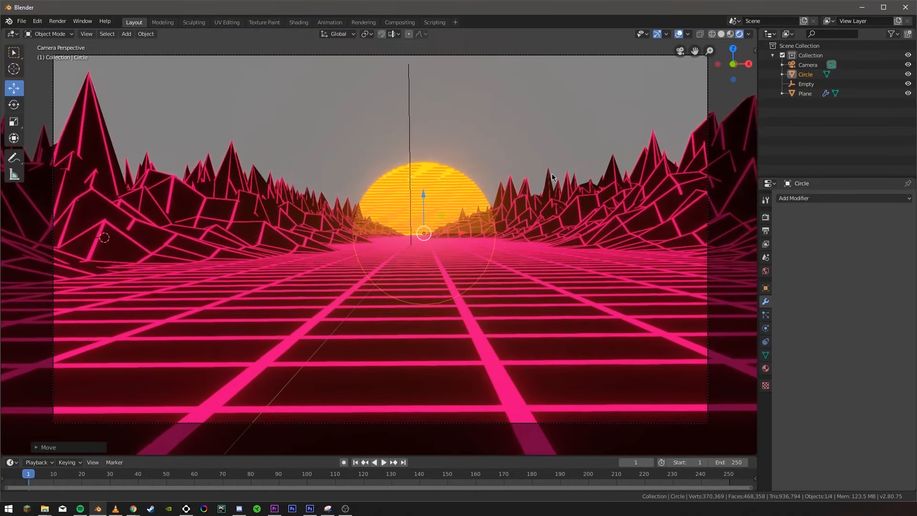
Push the sun farther away from the camera along the global Y axis.
{"action": "key", "text": "g"}
{"action": "key", "text": "y"}
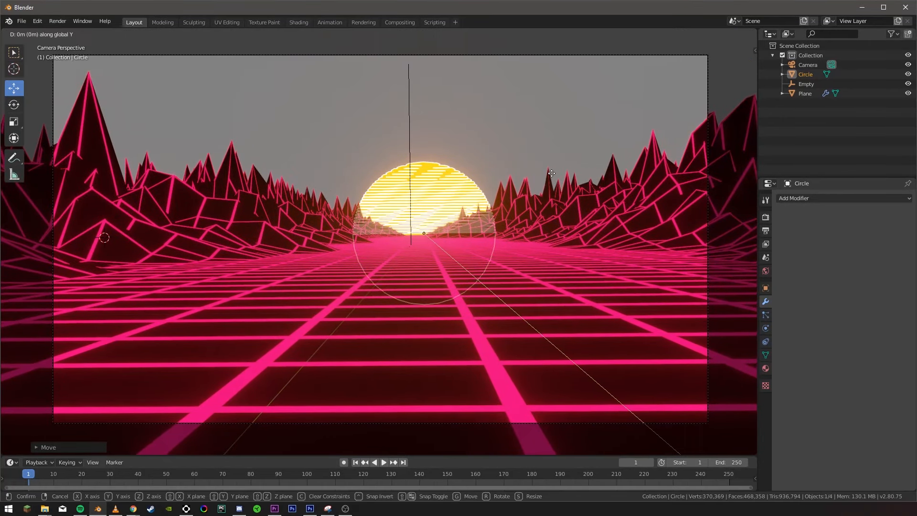
{"action": "left_click", "coordinate": [514, 270]}
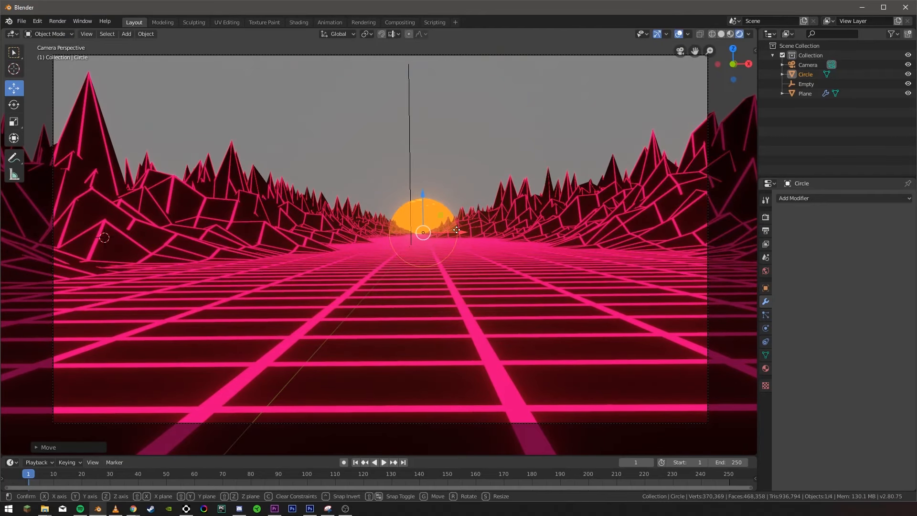
Fine-tune the sun's sideways position and lower it slightly so it sits centred on the valley's horizon.
{"action": "key", "text": "g"}
{"action": "left_click", "coordinate": [451, 233]}
{"action": "left_click_drag", "start_coordinate": [416, 198], "coordinate": [419, 202]}
{"action": "left_click", "coordinate": [468, 216]}
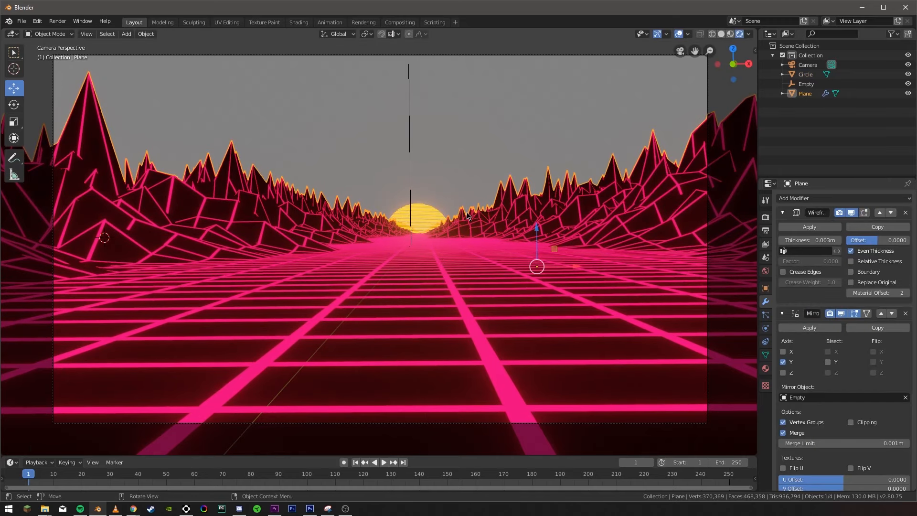
{"action": "left_click", "coordinate": [427, 217]}
{"action": "left_click_drag", "start_coordinate": [439, 240], "coordinate": [441, 240]}
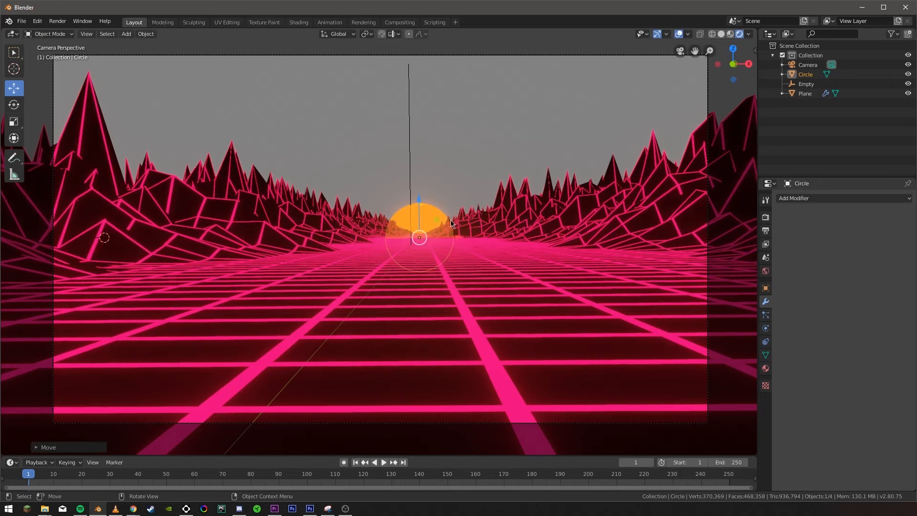
Deselect the sun and set the world background colour to black.
{"action": "left_click", "coordinate": [474, 172]}
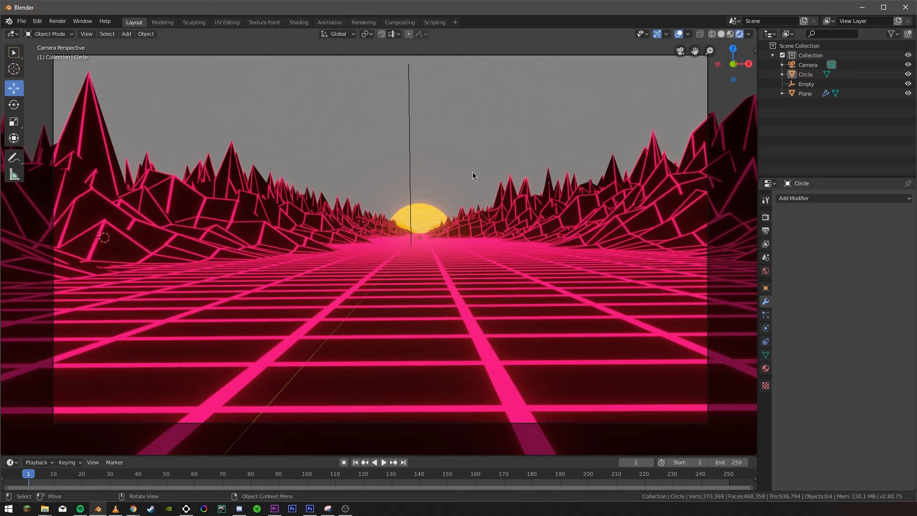
{"action": "left_click", "coordinate": [766, 271]}
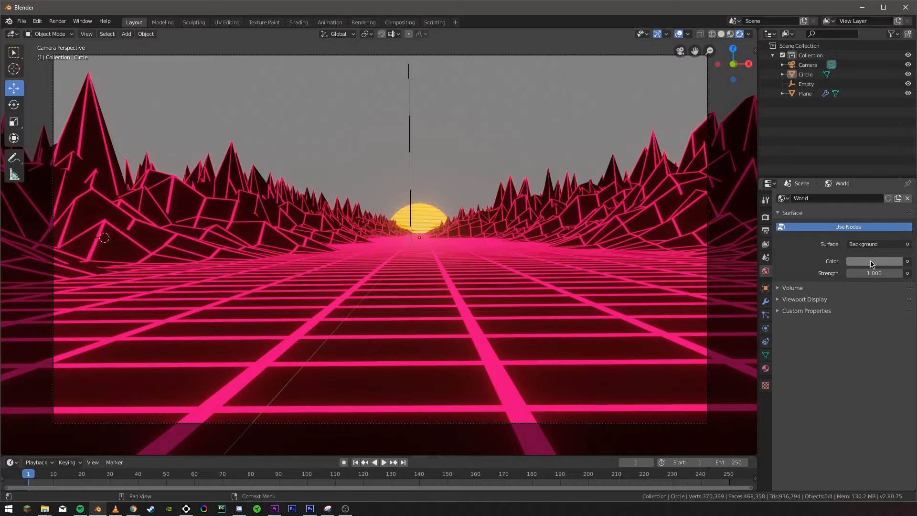
{"action": "left_click", "coordinate": [871, 262]}
{"action": "left_click_drag", "start_coordinate": [894, 189], "coordinate": [894, 213]}
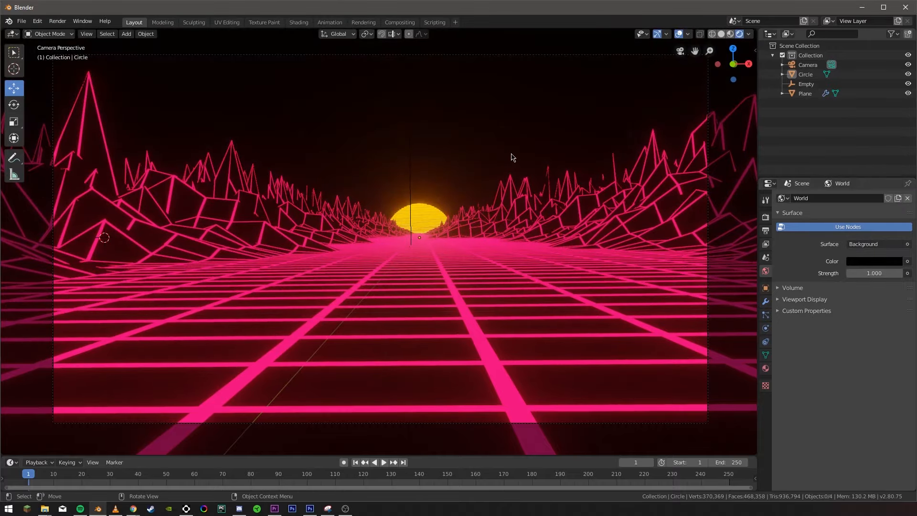
Snap the 3D cursor to the world origin.
{"action": "middle_click_drag", "start_coordinate": [512, 157], "coordinate": [550, 210]}
{"action": "scroll", "coordinate": [549, 210], "scroll_direction": "down", "scroll_amount": 5}
{"action": "key", "text": "KP_0"}
{"action": "middle_click_drag", "start_coordinate": [568, 165], "coordinate": [526, 199]}
{"action": "key", "text": "shift+s"}
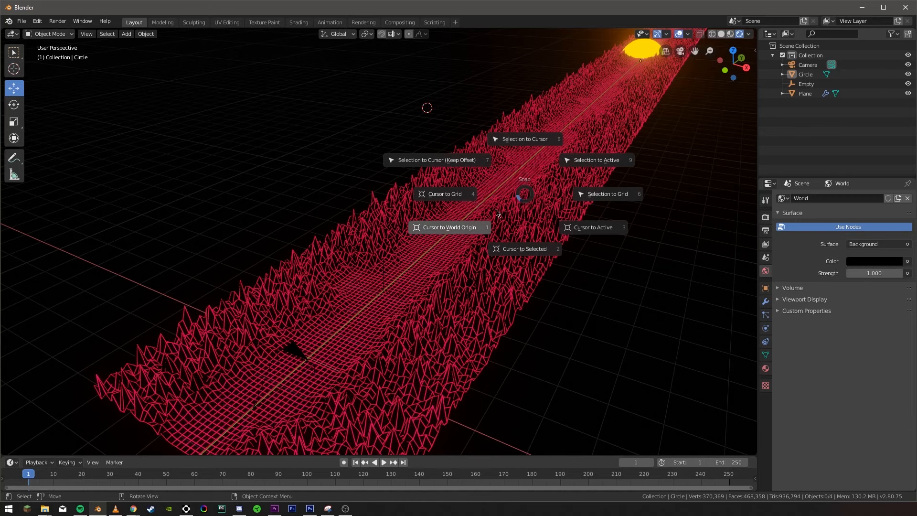
{"action": "left_click", "coordinate": [475, 217]}
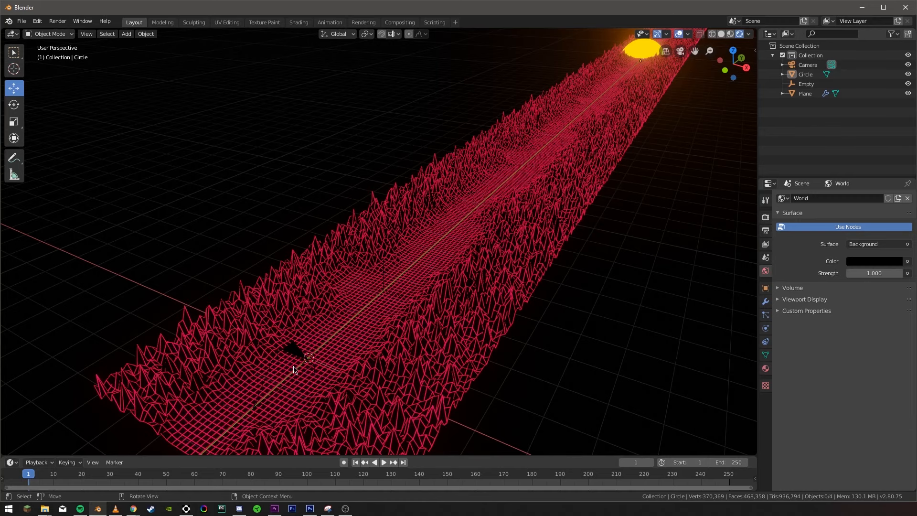
Add a cube mesh at the 3D cursor and raise it slightly along Z.
{"action": "key", "text": "shift+a"}
{"action": "mouse_move", "coordinate": [321, 326]}
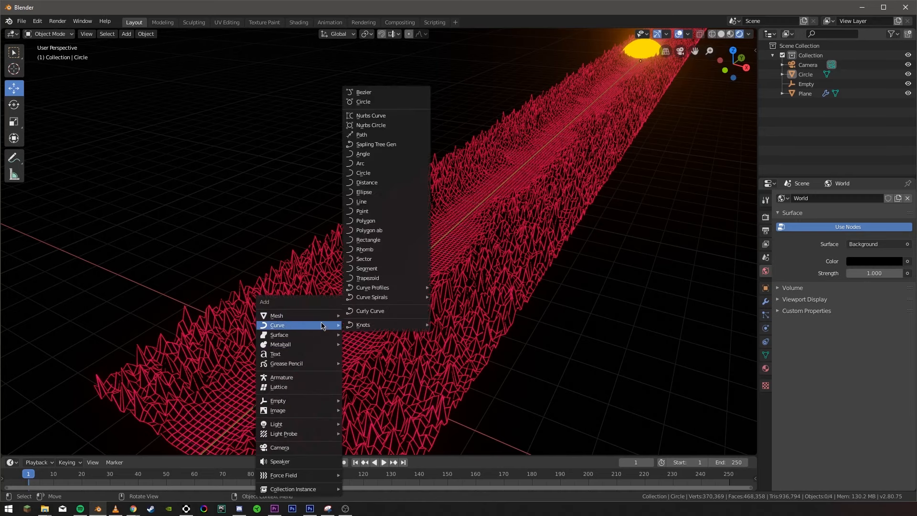
{"action": "mouse_move", "coordinate": [290, 316]}
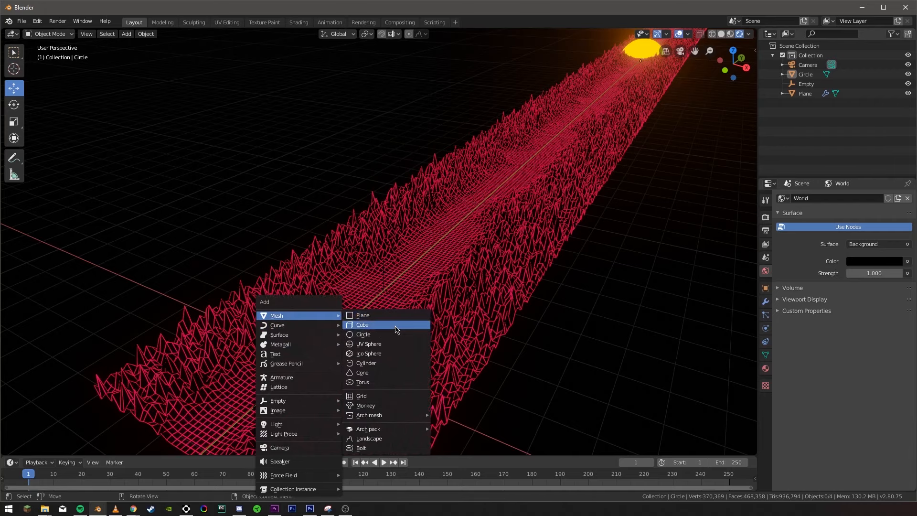
{"action": "left_click", "coordinate": [377, 325]}
{"action": "middle_click_drag", "start_coordinate": [433, 300], "coordinate": [394, 285]}
{"action": "left_click_drag", "start_coordinate": [307, 265], "coordinate": [313, 251]}
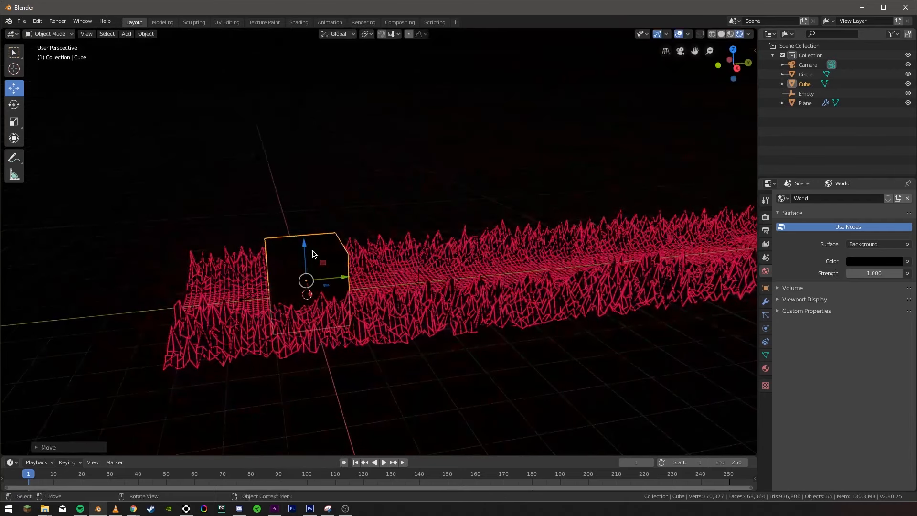
Scale the cube along global X until it is wider than the valley.
{"action": "key", "text": "s"}
{"action": "key", "text": "x"}
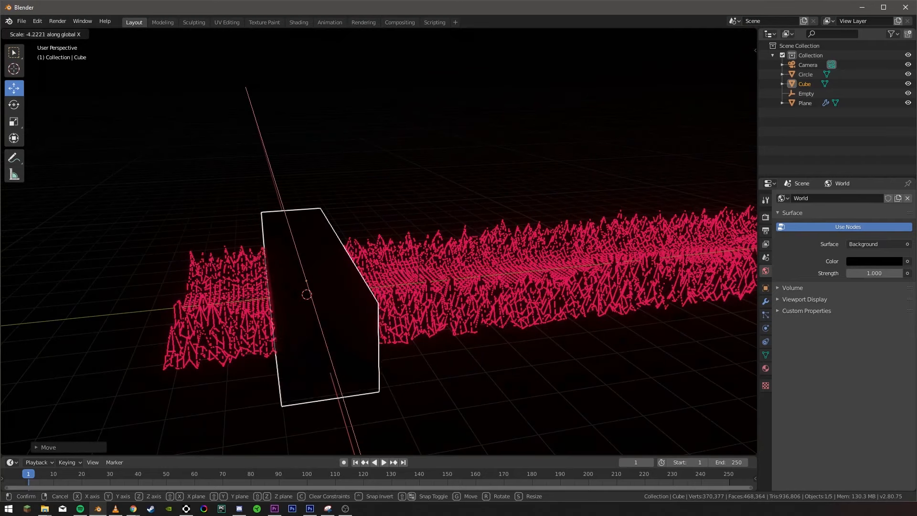
{"action": "left_click", "coordinate": [127, 264]}
{"action": "middle_click_drag", "start_coordinate": [262, 295], "coordinate": [349, 315]}
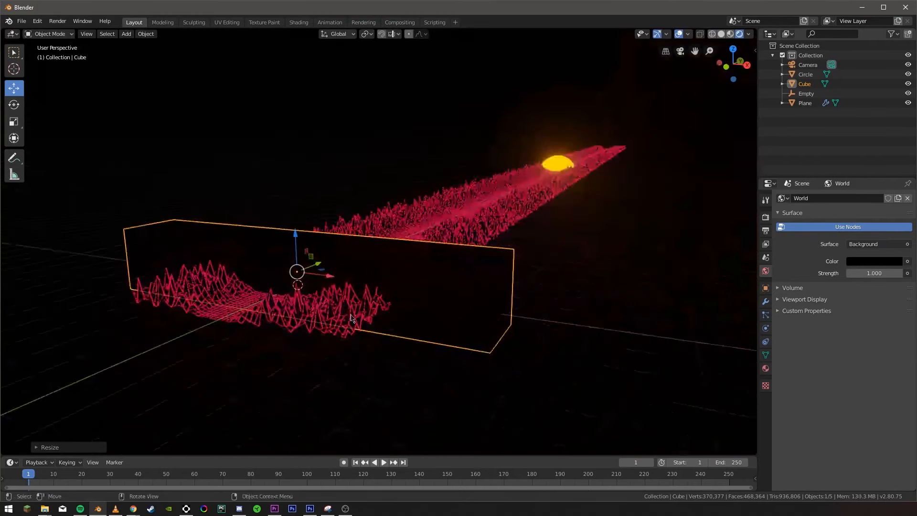
{"action": "middle_click_drag", "start_coordinate": [418, 319], "coordinate": [338, 319]}
Stretch the cube along global Y into a long box and shift it along Y towards the sun.
{"action": "key", "text": "s"}
{"action": "key", "text": "y"}
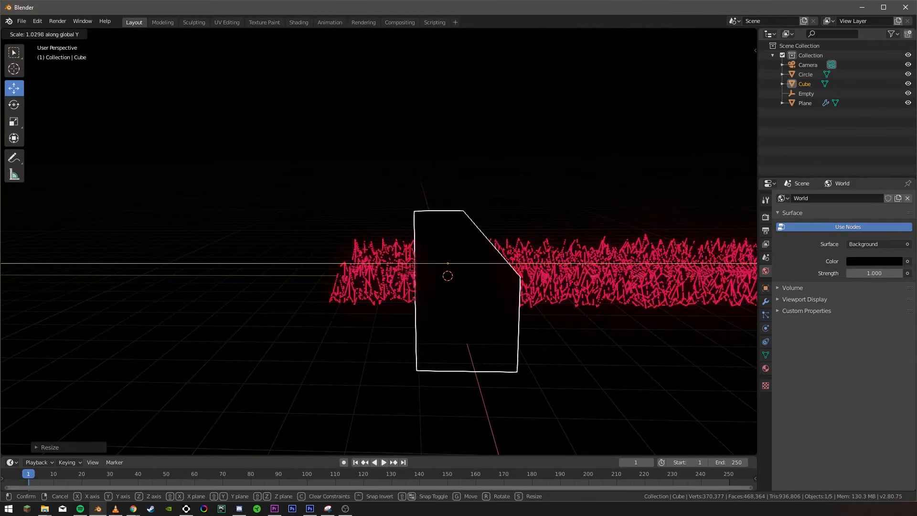
{"action": "left_click", "coordinate": [689, 270]}
{"action": "scroll", "coordinate": [690, 269], "scroll_direction": "down", "scroll_amount": 3}
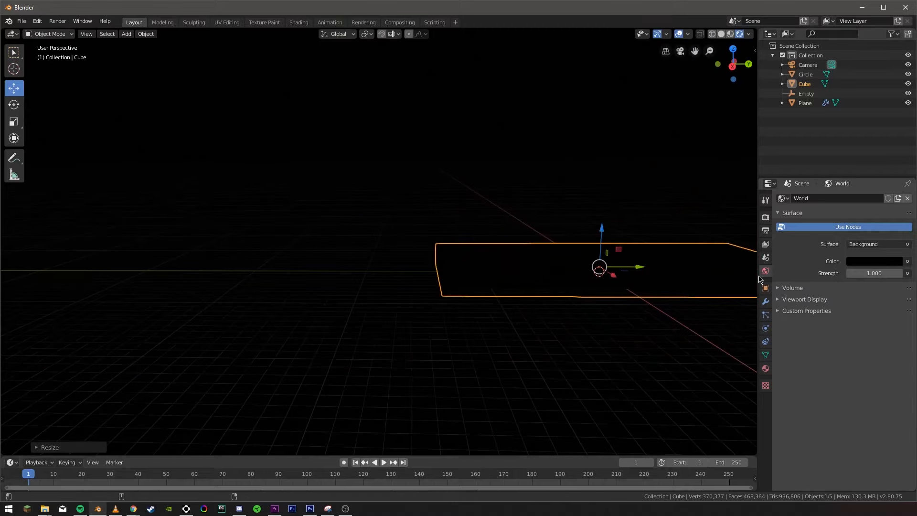
{"action": "middle_click_drag", "start_coordinate": [696, 266], "coordinate": [575, 269], "text": "shift"}
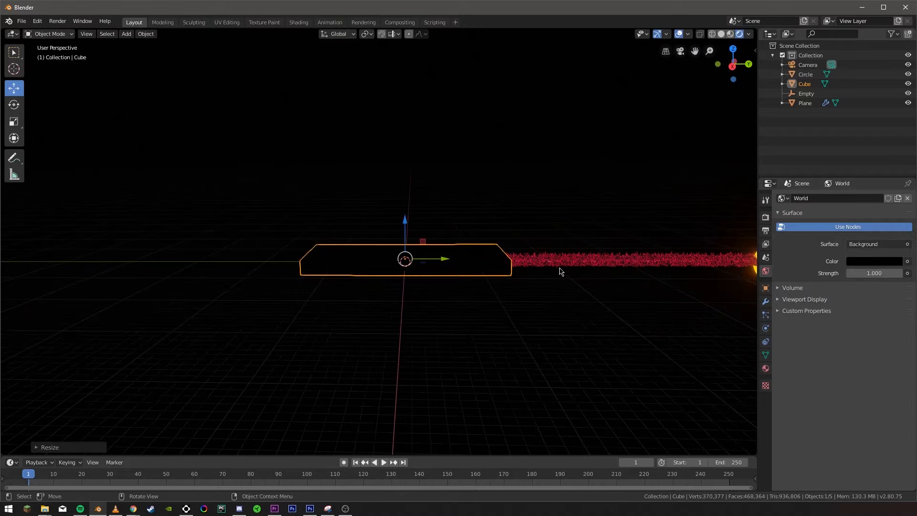
{"action": "middle_click_drag", "start_coordinate": [515, 289], "coordinate": [427, 254]}
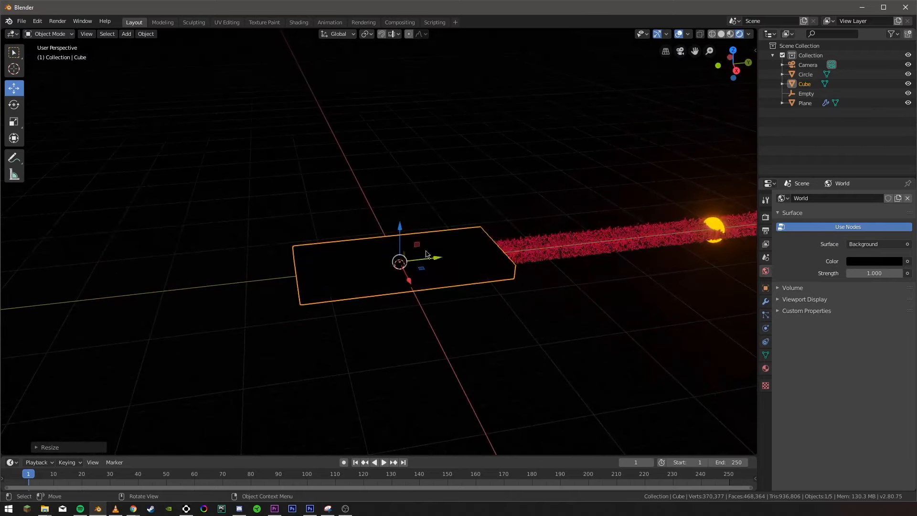
{"action": "left_click_drag", "start_coordinate": [428, 260], "coordinate": [505, 253]}
In Edit Mode, raise the box's top face along Z to make the box much taller.
{"action": "key", "text": "Tab"}
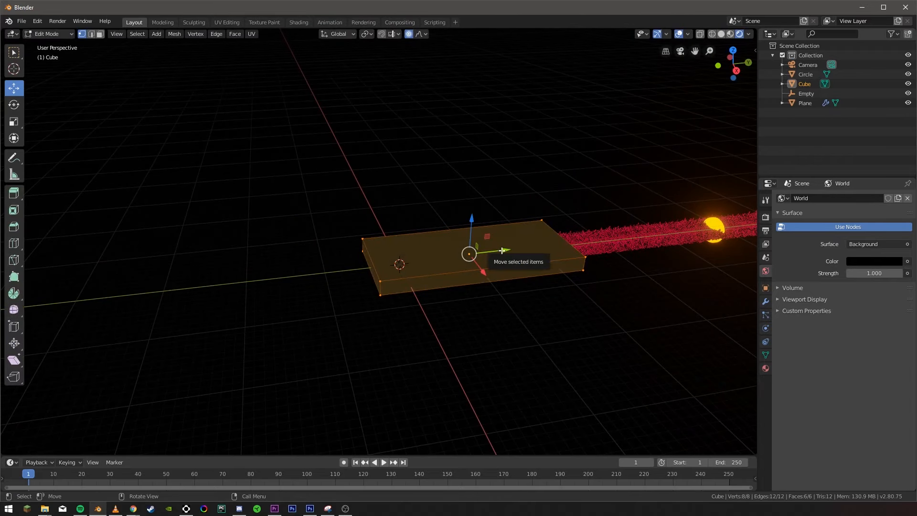
{"action": "key", "text": "3"}
{"action": "scroll", "coordinate": [502, 251], "scroll_direction": "up", "scroll_amount": 5}
{"action": "left_click", "coordinate": [522, 238]}
{"action": "middle_click_drag", "start_coordinate": [536, 245], "coordinate": [514, 250]}
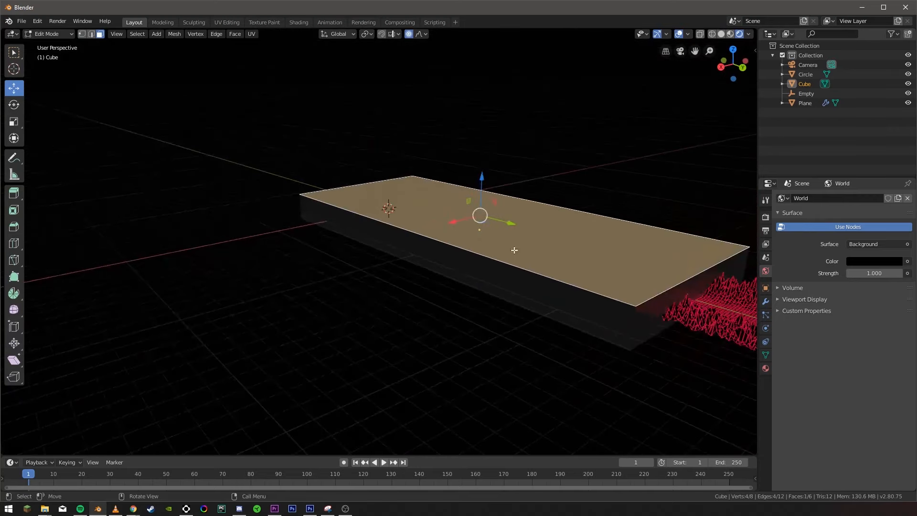
{"action": "left_click_drag", "start_coordinate": [484, 180], "coordinate": [513, 420]}
{"action": "scroll", "coordinate": [530, 335], "scroll_direction": "down", "scroll_amount": 3}
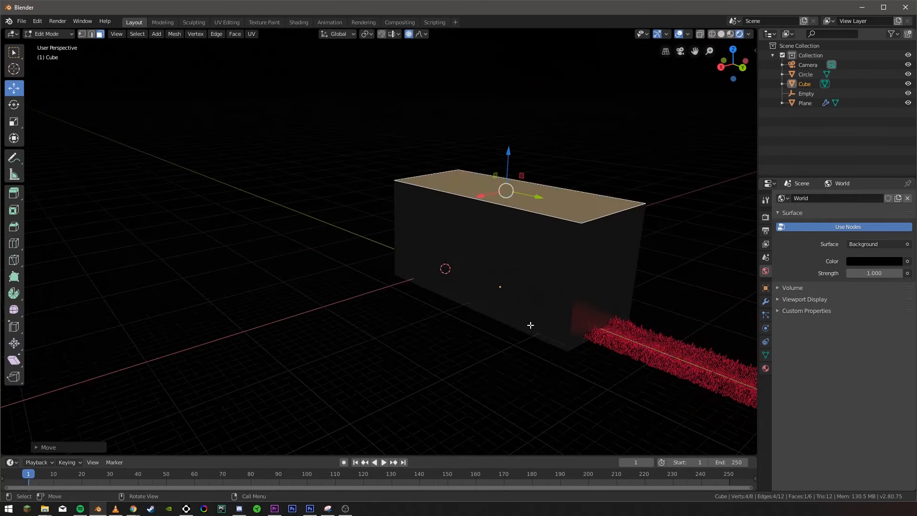
Move the box's end face nearest the sun along Y so the box covers more of the valley.
{"action": "left_click", "coordinate": [628, 288]}
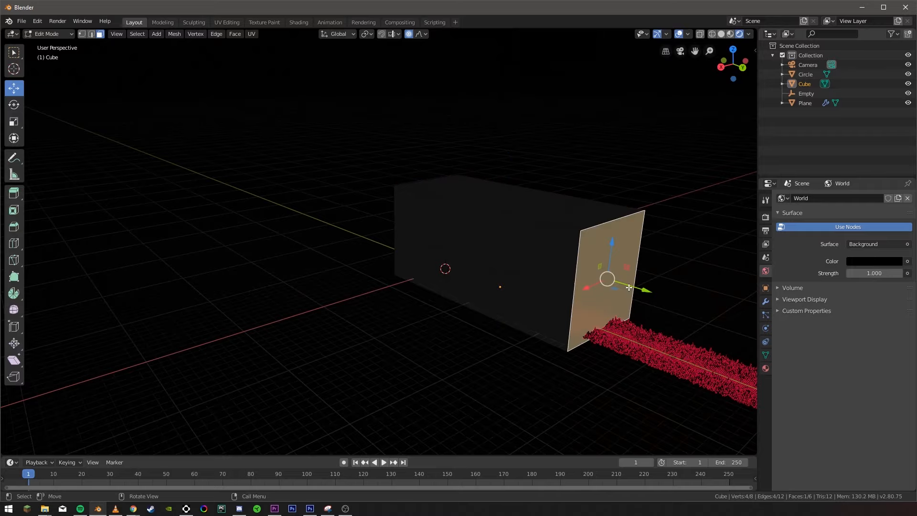
{"action": "middle_click_drag", "start_coordinate": [627, 288], "coordinate": [664, 292]}
{"action": "left_click_drag", "start_coordinate": [664, 292], "coordinate": [2, 317]}
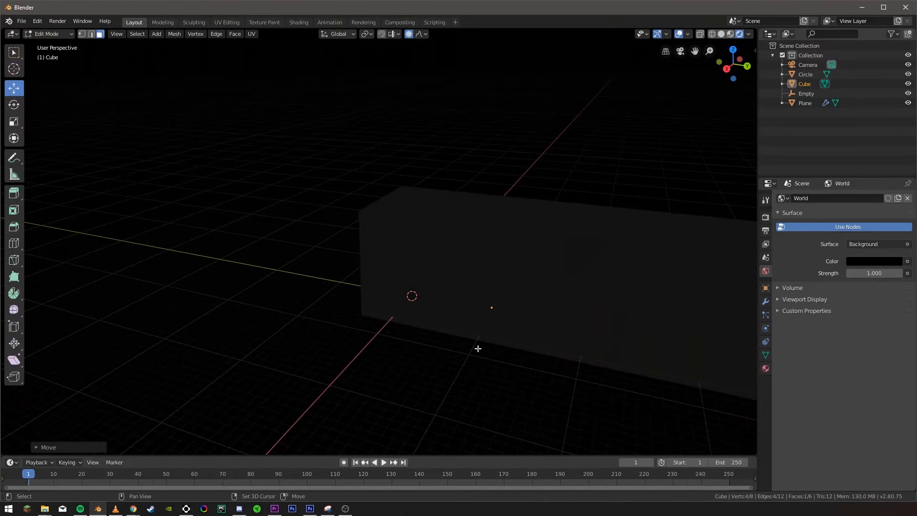
{"action": "middle_click_drag", "start_coordinate": [478, 348], "coordinate": [150, 217], "text": "shift"}
{"action": "middle_click_drag", "start_coordinate": [351, 179], "coordinate": [549, 231]}
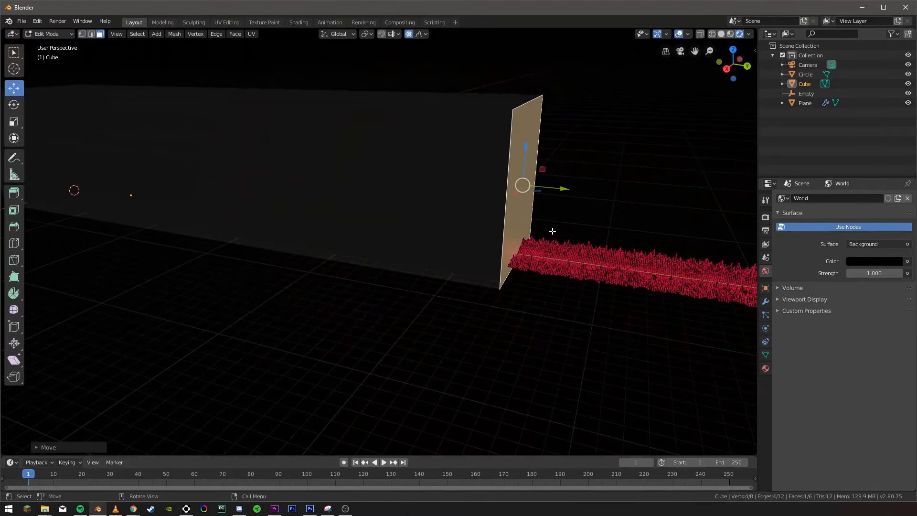
Examine in the camera view how the box's end face sits behind the sun and mountains.
{"action": "key", "text": "KP_0"}
{"action": "scroll", "coordinate": [533, 157], "scroll_direction": "down", "scroll_amount": 3}
{"action": "scroll", "coordinate": [537, 156], "scroll_direction": "up", "scroll_amount": 2}
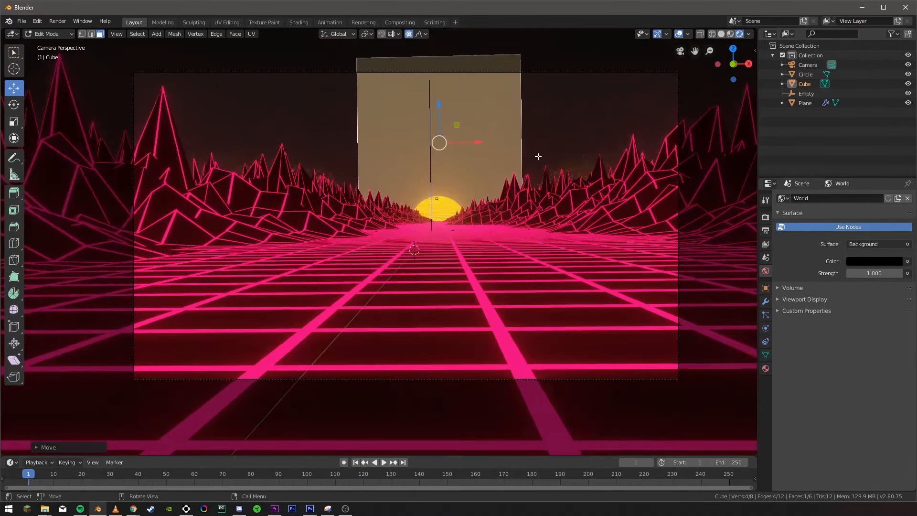
{"action": "scroll", "coordinate": [612, 139], "scroll_direction": "up", "scroll_amount": 7}
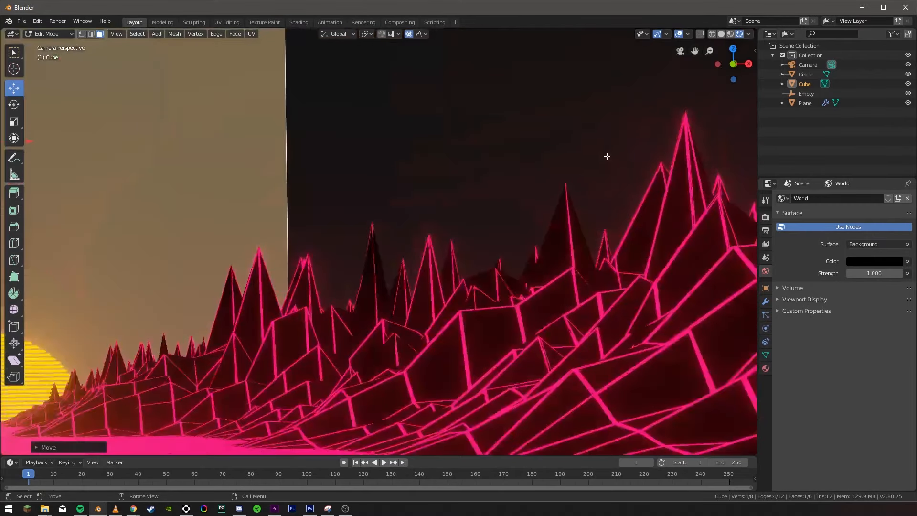
{"action": "scroll", "coordinate": [607, 156], "scroll_direction": "down", "scroll_amount": 7}
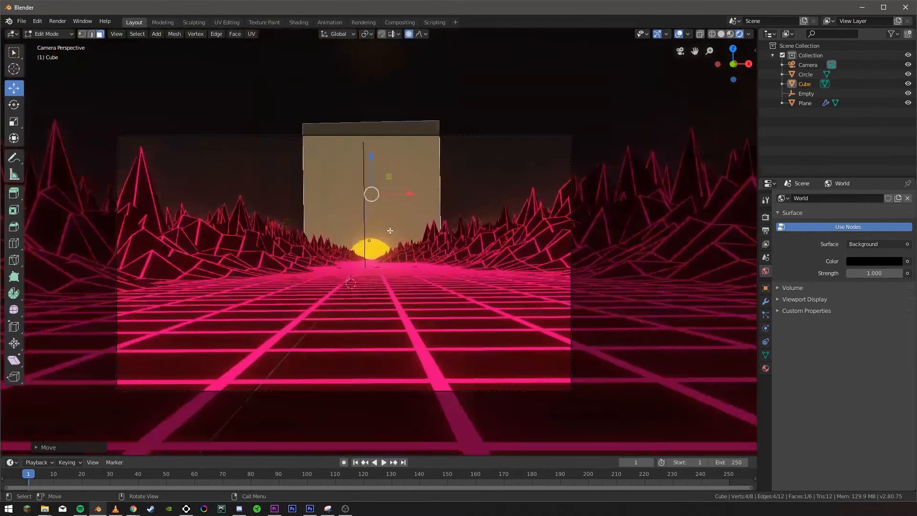
{"action": "scroll", "coordinate": [350, 246], "scroll_direction": "up", "scroll_amount": 4}
{"action": "scroll", "coordinate": [356, 273], "scroll_direction": "down", "scroll_amount": 4}
{"action": "middle_click_drag", "start_coordinate": [384, 266], "coordinate": [399, 299], "text": "shift"}
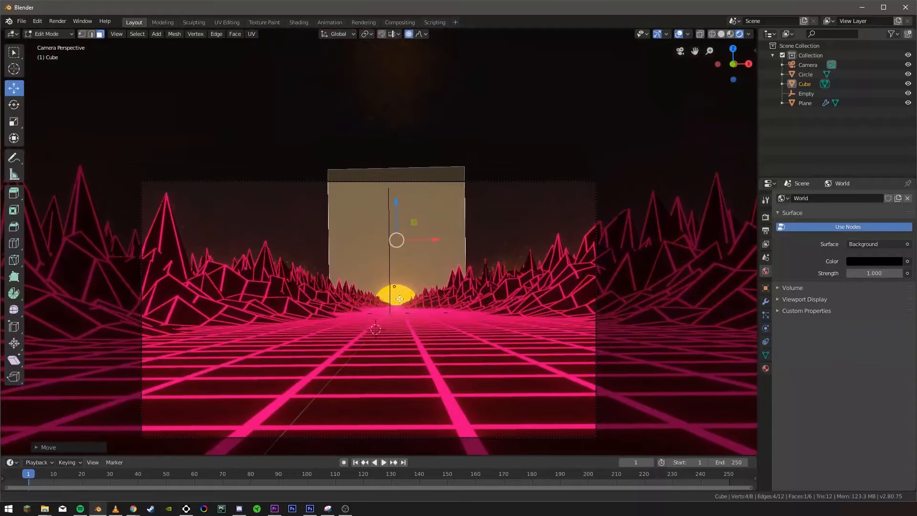
Move the selected end face farther down the valley, away from the camera, and compare it in the camera view.
{"action": "mouse_move", "coordinate": [452, 236]}
{"action": "middle_mouse_down"}
{"action": "mouse_move", "coordinate": [529, 262]}
{"action": "mouse_move", "coordinate": [444, 243]}
{"action": "middle_mouse_up"}
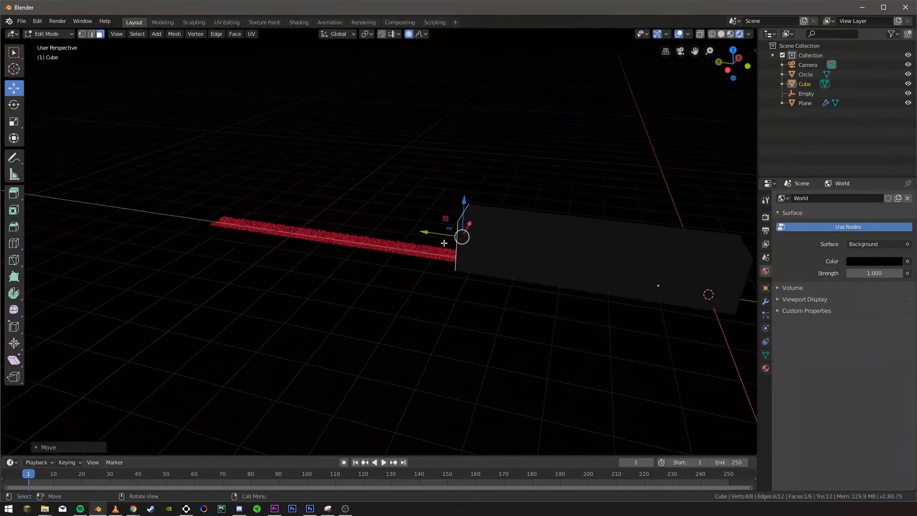
{"action": "key", "text": "g"}
{"action": "left_click", "coordinate": [152, 187]}
{"action": "key", "text": "KP_0"}
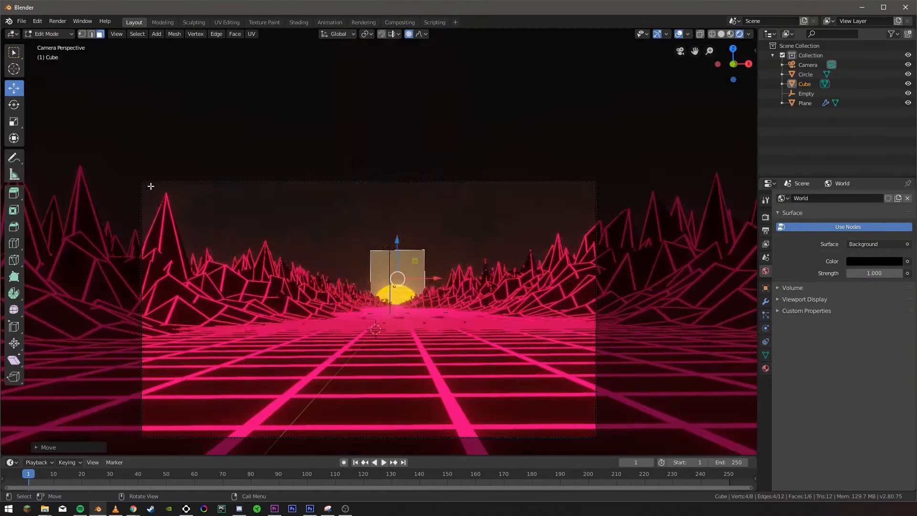
Scale the box's two long side faces outward together, compare the result in the camera view, and return to Object Mode.
{"action": "middle_click_drag", "start_coordinate": [274, 190], "coordinate": [441, 209]}
{"action": "left_click", "coordinate": [241, 184]}
{"action": "left_click", "coordinate": [417, 204], "text": "shift"}
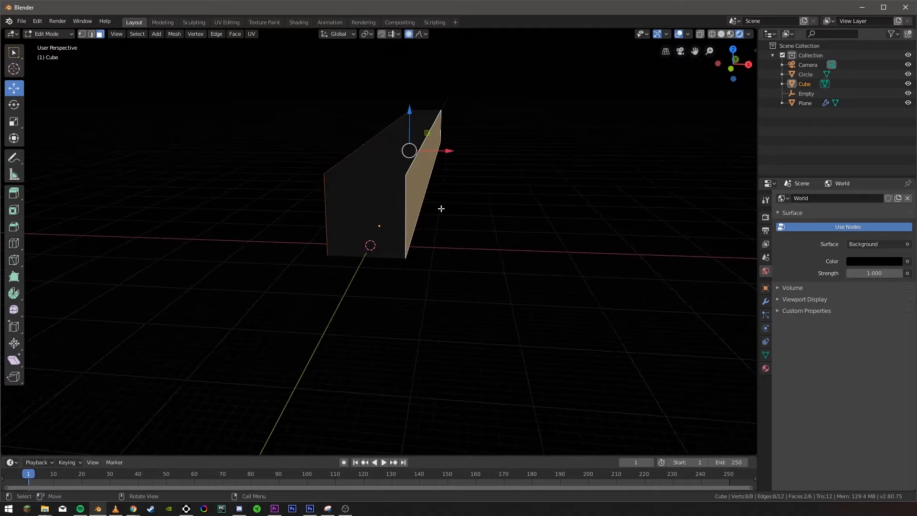
{"action": "key", "text": "s"}
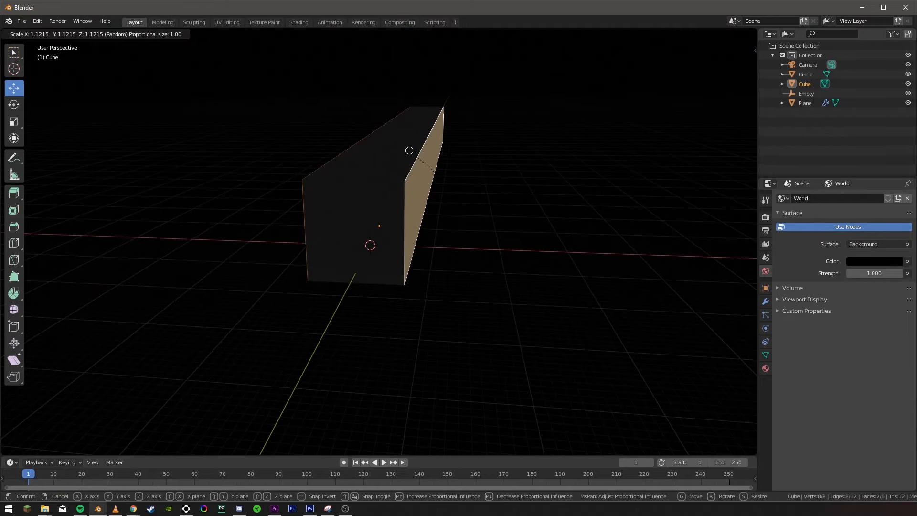
{"action": "left_click", "coordinate": [481, 208]}
{"action": "key", "text": "KP_0"}
{"action": "scroll", "coordinate": [477, 209], "scroll_direction": "up", "scroll_amount": 1}
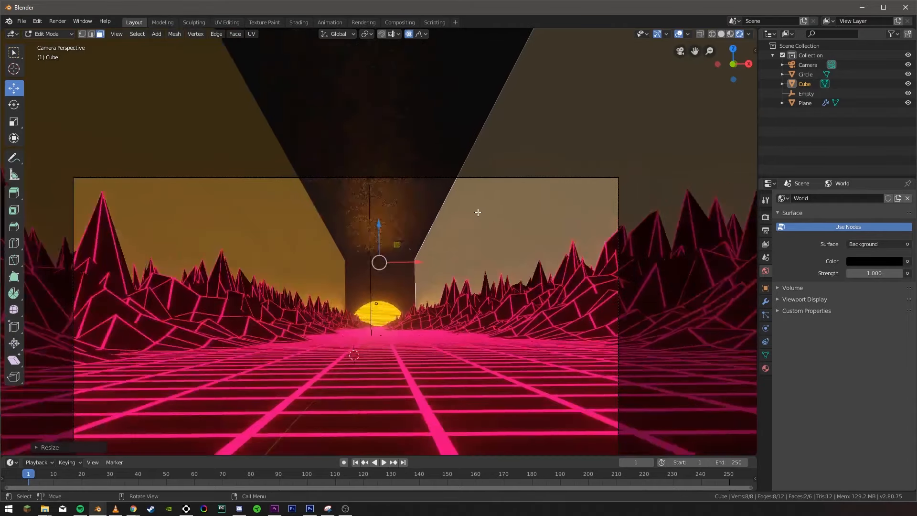
{"action": "scroll", "coordinate": [475, 215], "scroll_direction": "down", "scroll_amount": 1}
{"action": "key", "text": "Tab"}
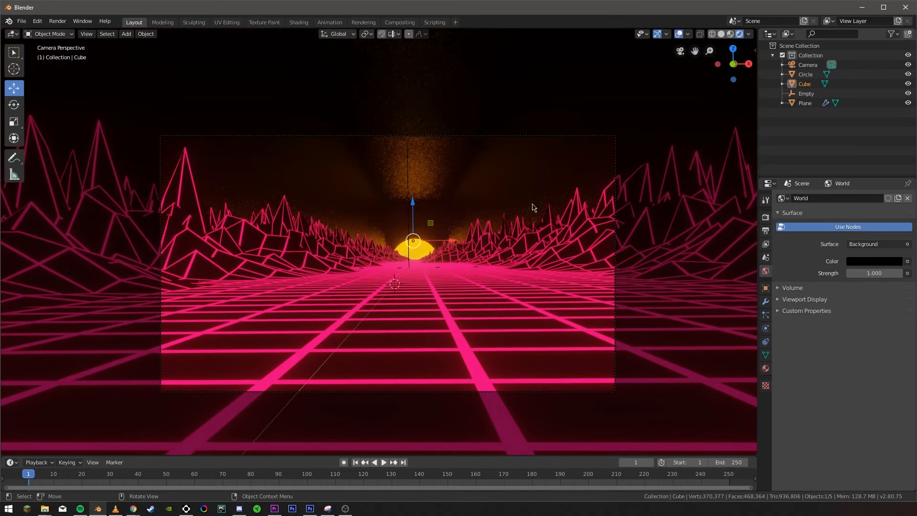
Render the current frame to inspect the glow on the box walls, and close the render.
{"action": "key", "text": "F12"}
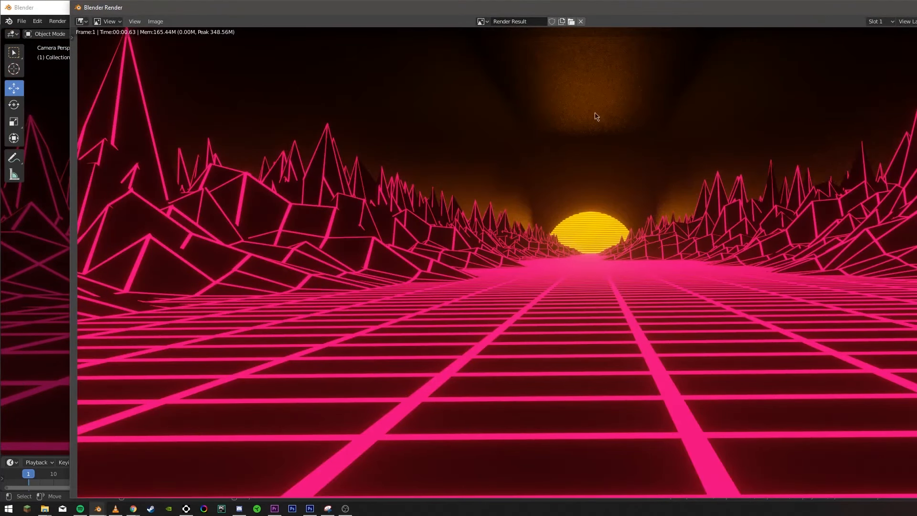
{"action": "left_click_drag", "start_coordinate": [582, 14], "coordinate": [545, 16]}
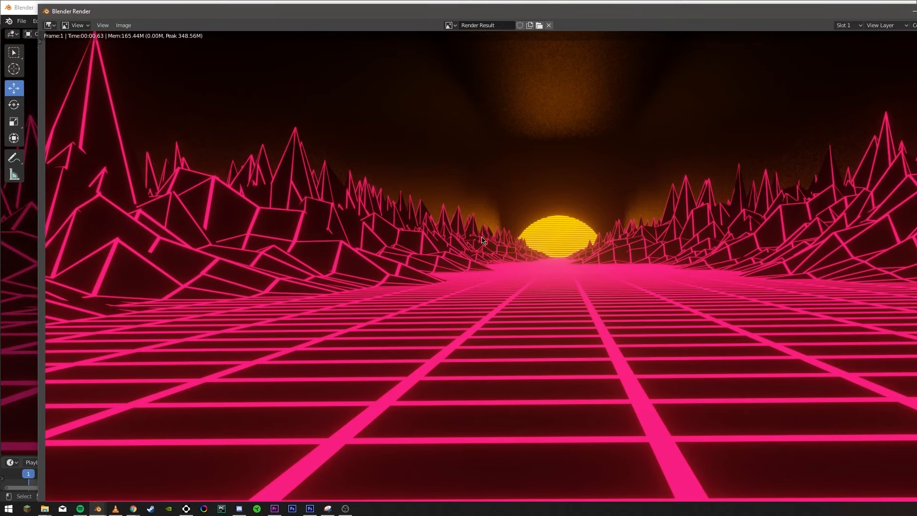
{"action": "key", "text": "Escape"}
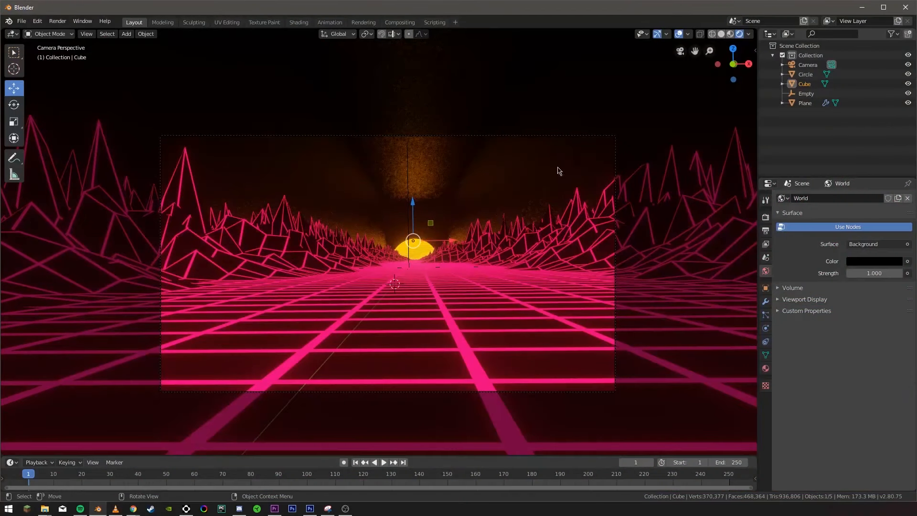
Create a new material for the box surrounding the valley.
{"action": "middle_click_drag", "start_coordinate": [544, 178], "coordinate": [473, 235]}
{"action": "scroll", "coordinate": [548, 193], "scroll_direction": "down", "scroll_amount": 5}
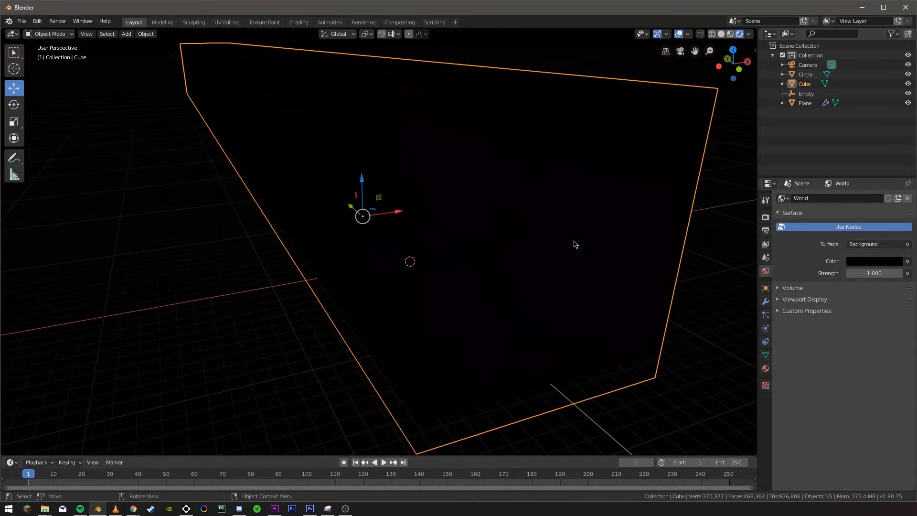
{"action": "left_click", "coordinate": [765, 368]}
{"action": "left_click", "coordinate": [832, 242]}
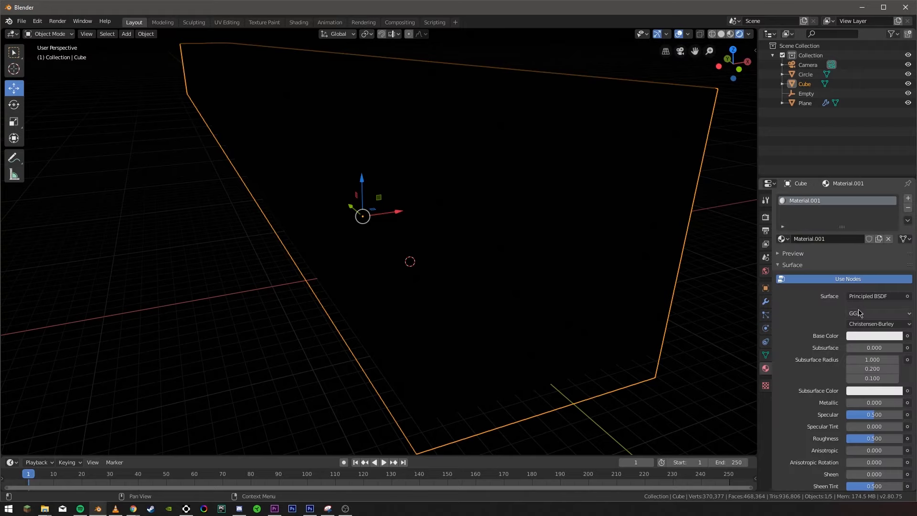
Set the box material's base color to black and its roughness to 1.000, and check the result in the camera view.
{"action": "left_click", "coordinate": [873, 337]}
{"action": "left_click_drag", "start_coordinate": [895, 238], "coordinate": [895, 269]}
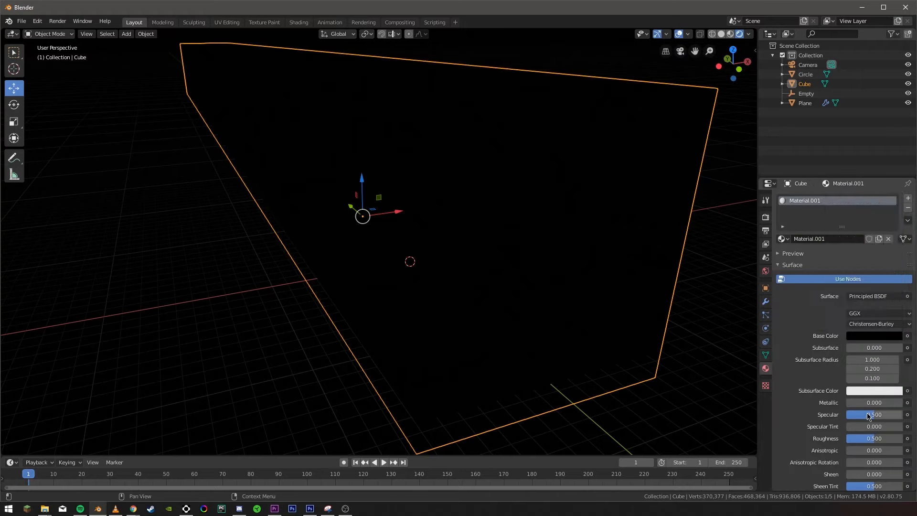
{"action": "left_click_drag", "start_coordinate": [868, 438], "coordinate": [899, 438]}
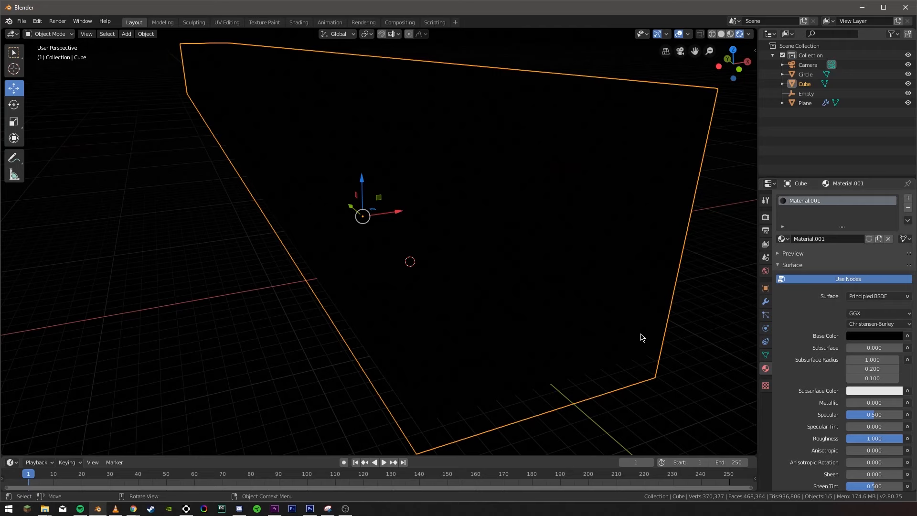
{"action": "key", "text": "KP_0"}
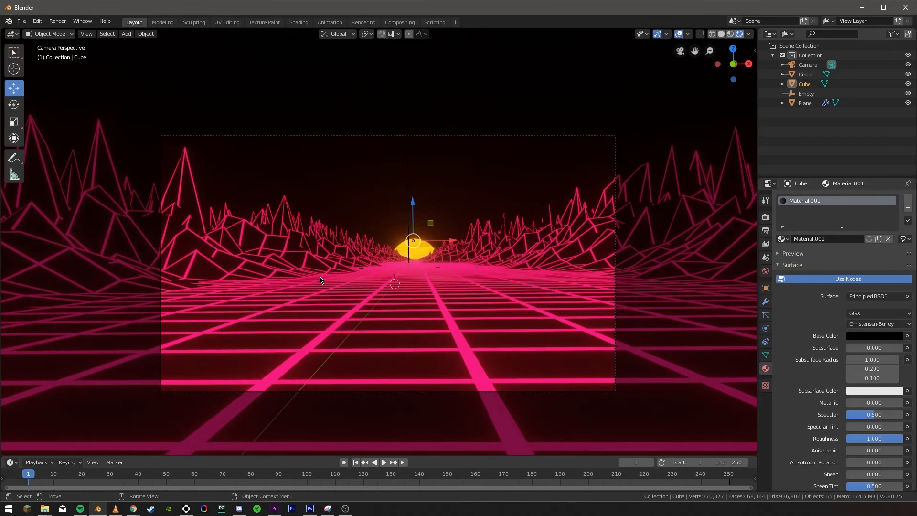
Switch the viewport to solid shading and add a new cube mesh at the 3D cursor, outside the large box.
{"action": "middle_click_drag", "start_coordinate": [251, 243], "coordinate": [602, 268]}
{"action": "scroll", "coordinate": [340, 271], "scroll_direction": "down", "scroll_amount": 8}
{"action": "left_click", "coordinate": [721, 35]}
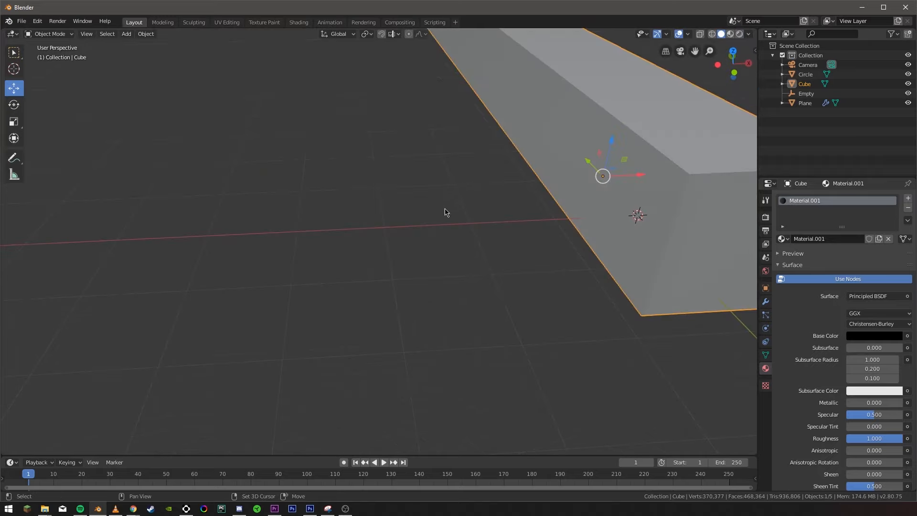
{"action": "mouse_move", "coordinate": [416, 225]}
{"action": "middle_mouse_down"}
{"action": "mouse_move", "coordinate": [548, 199]}
{"action": "mouse_move", "coordinate": [436, 205]}
{"action": "mouse_move", "coordinate": [403, 268]}
{"action": "mouse_move", "coordinate": [442, 221]}
{"action": "middle_mouse_up"}
{"action": "key", "text": "shift+a"}
{"action": "mouse_move", "coordinate": [442, 221]}
{"action": "left_click", "coordinate": [478, 228]}
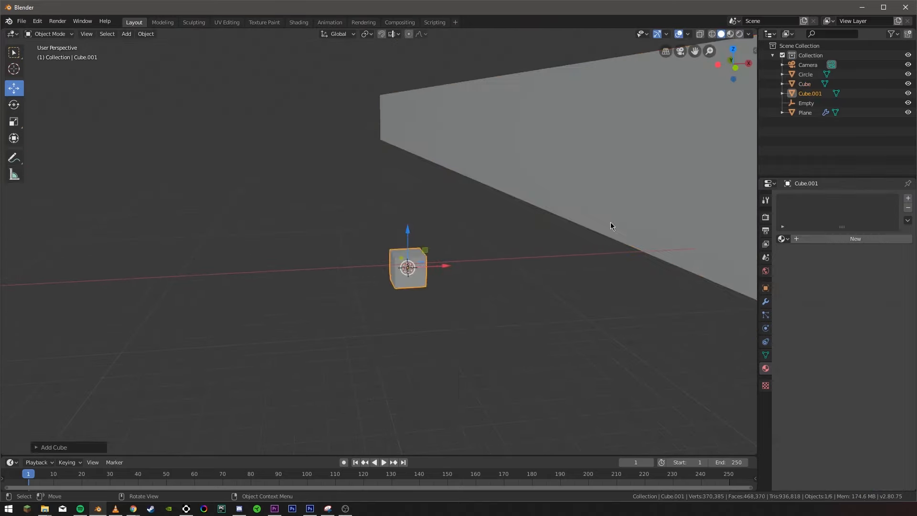
Scale the newly added cube uniformly at its place near the large box.
{"action": "key", "text": "s"}
{"action": "left_click", "coordinate": [444, 286]}
{"action": "scroll", "coordinate": [414, 313], "scroll_direction": "up", "scroll_amount": 6}
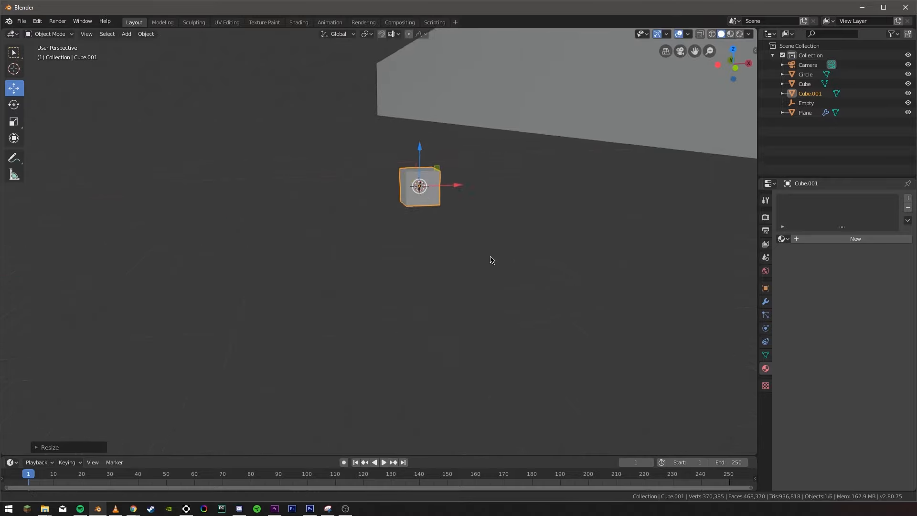
{"action": "middle_click_drag", "start_coordinate": [491, 260], "coordinate": [481, 293], "text": "shift"}
{"action": "scroll", "coordinate": [453, 331], "scroll_direction": "up", "scroll_amount": 1}
{"action": "middle_click_drag", "start_coordinate": [475, 181], "coordinate": [481, 342], "text": "shift"}
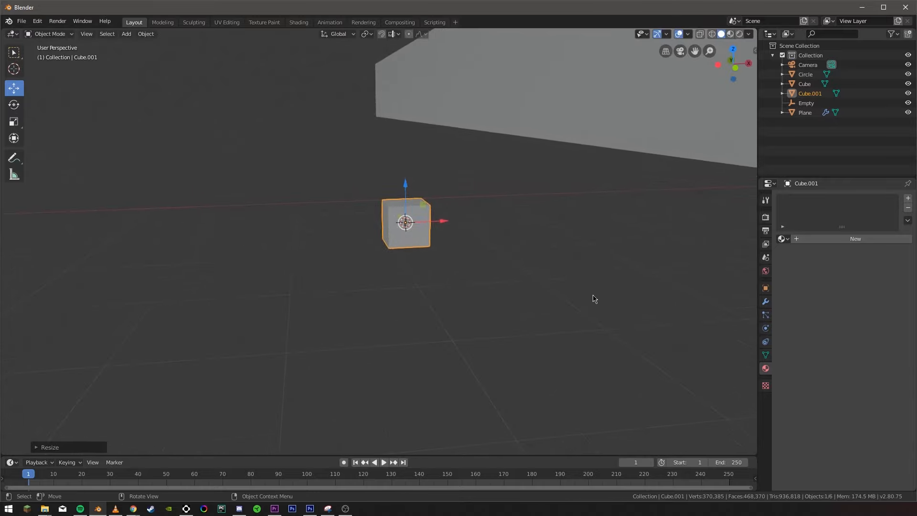